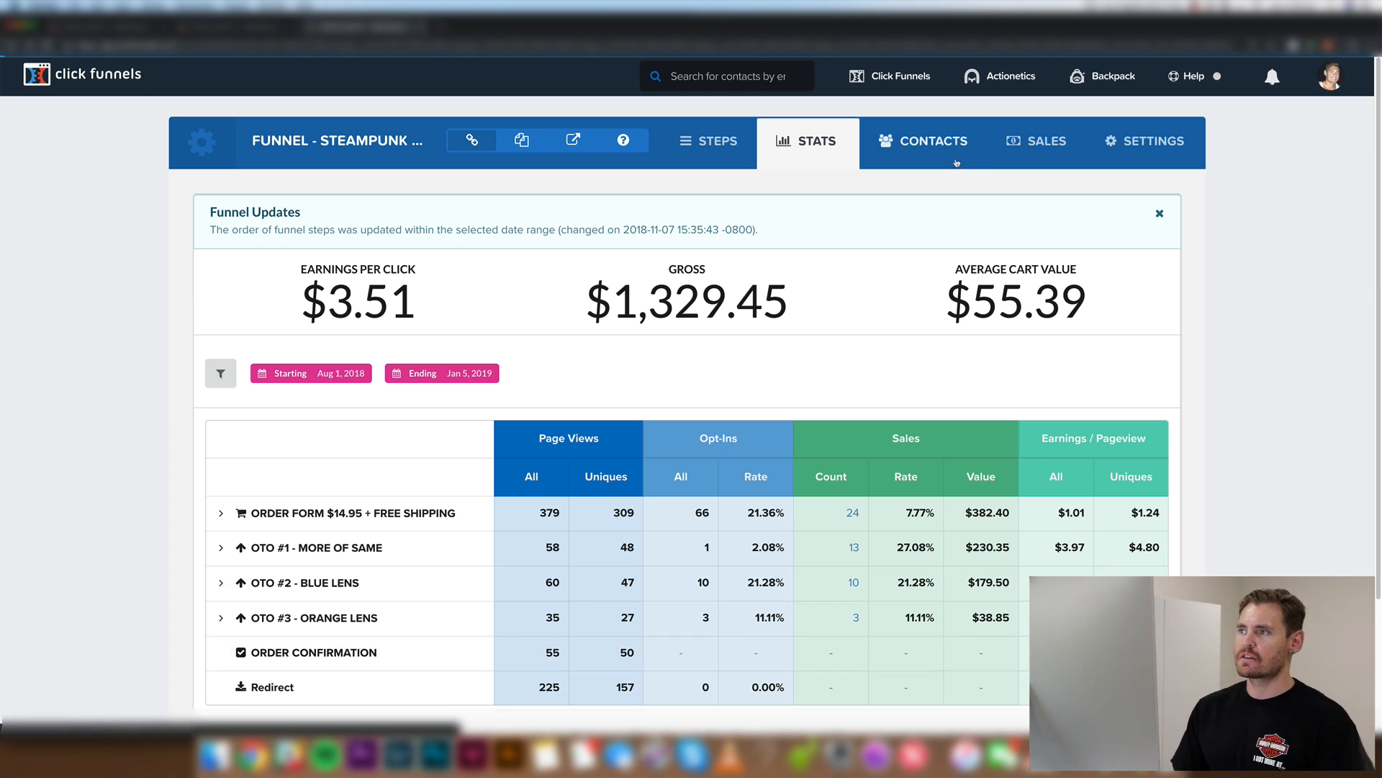
mouse_move(900, 78)
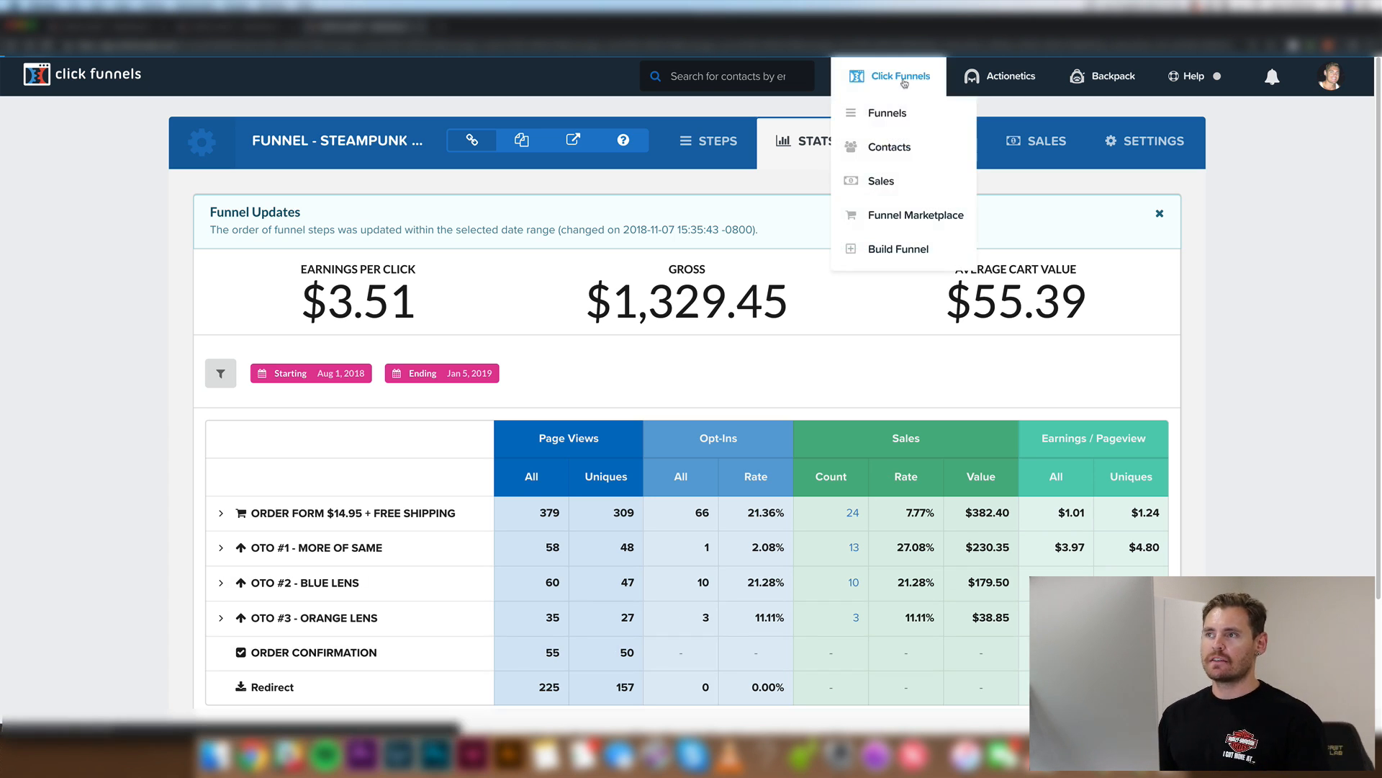
left_click(914, 186)
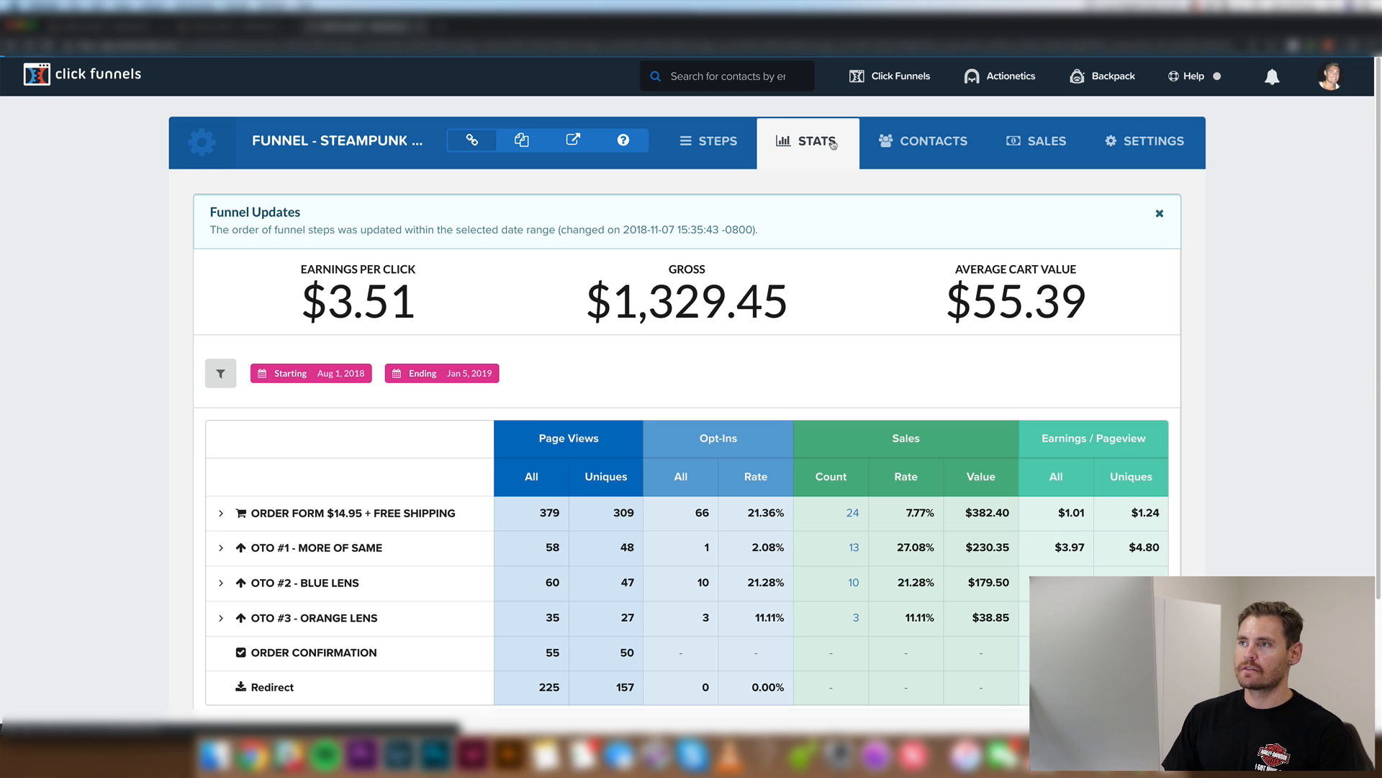
Step: Show the Steampunk funnel's sales for All Time and download the purchases export
left_click(1041, 141)
left_click(630, 197)
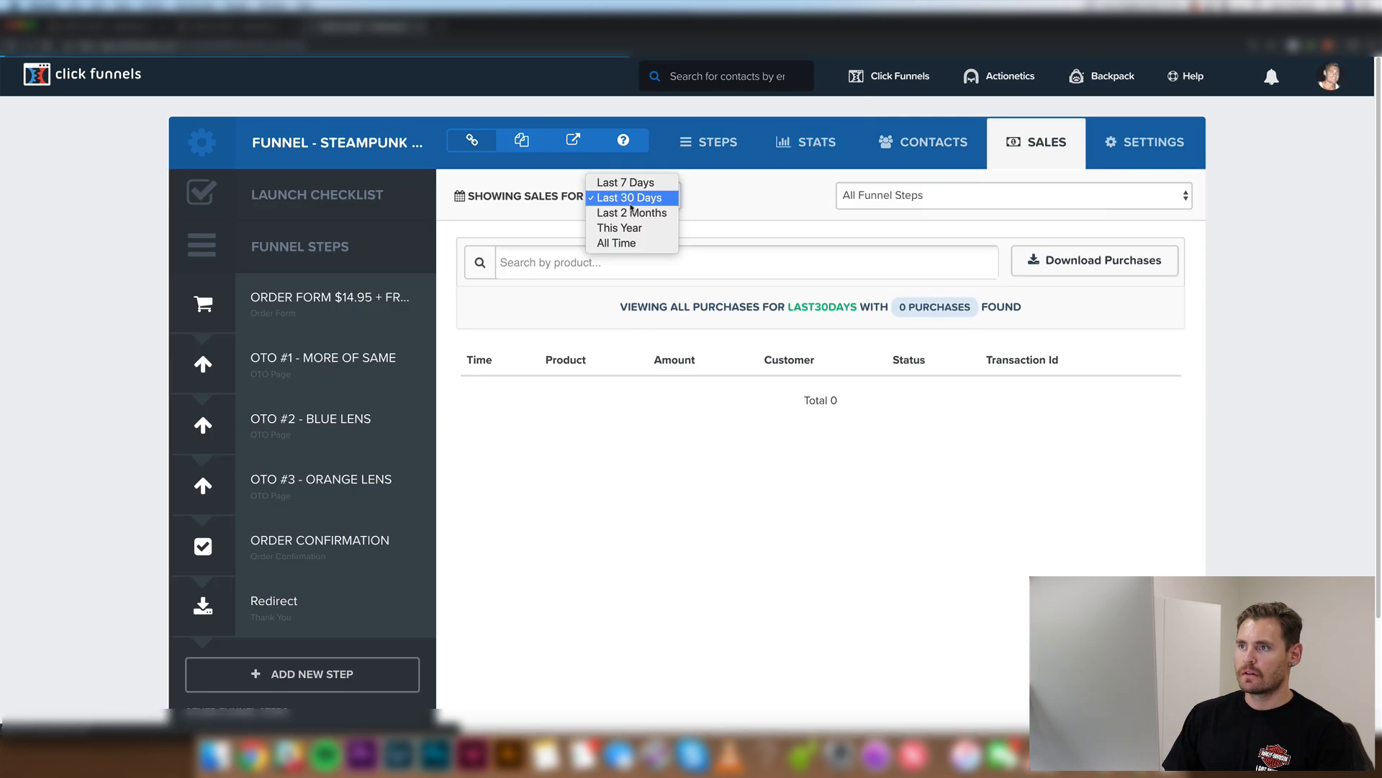
left_click(623, 245)
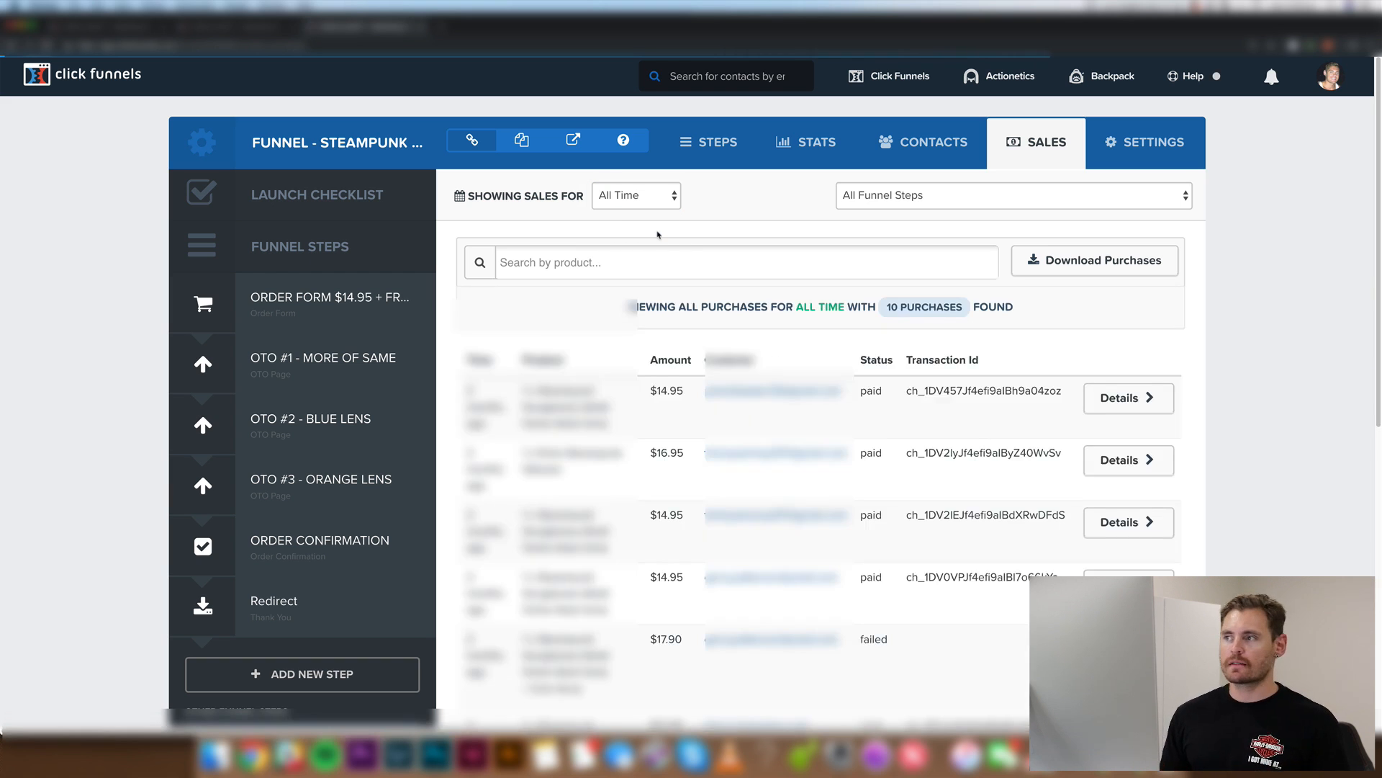
left_click(1107, 265)
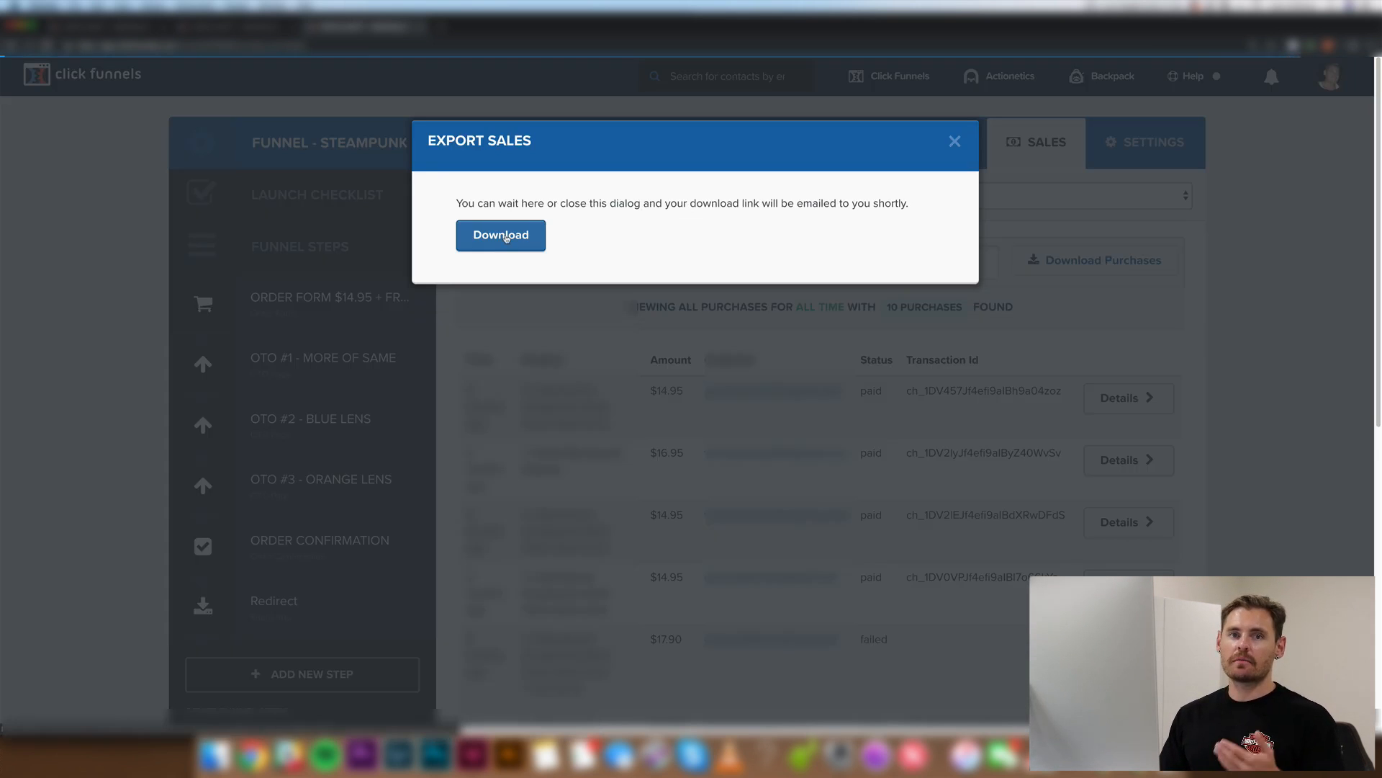
left_click(502, 235)
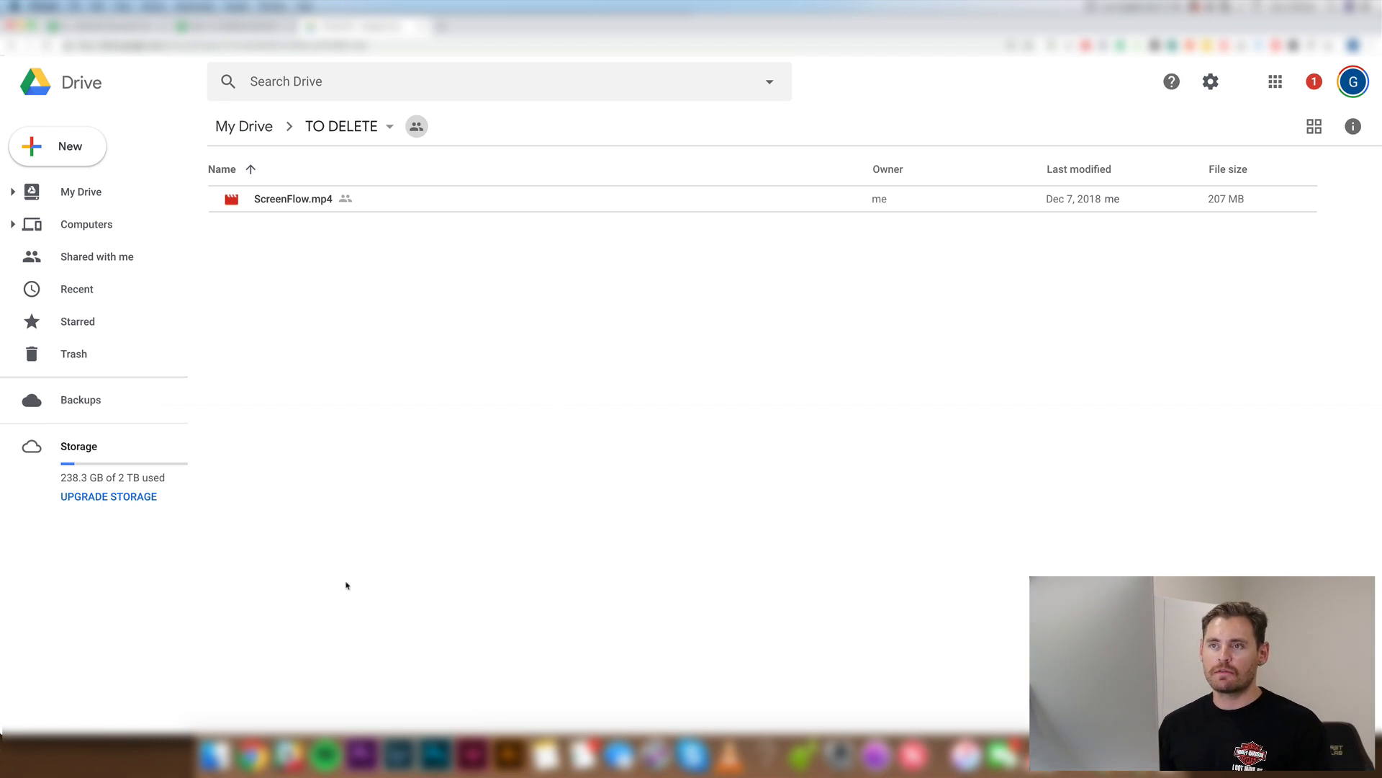
Step: In Google Drive, open the exported CSV in the TO DELETE folder with Google Sheets to create a spreadsheet copy
double_click(507, 203)
left_click(688, 79)
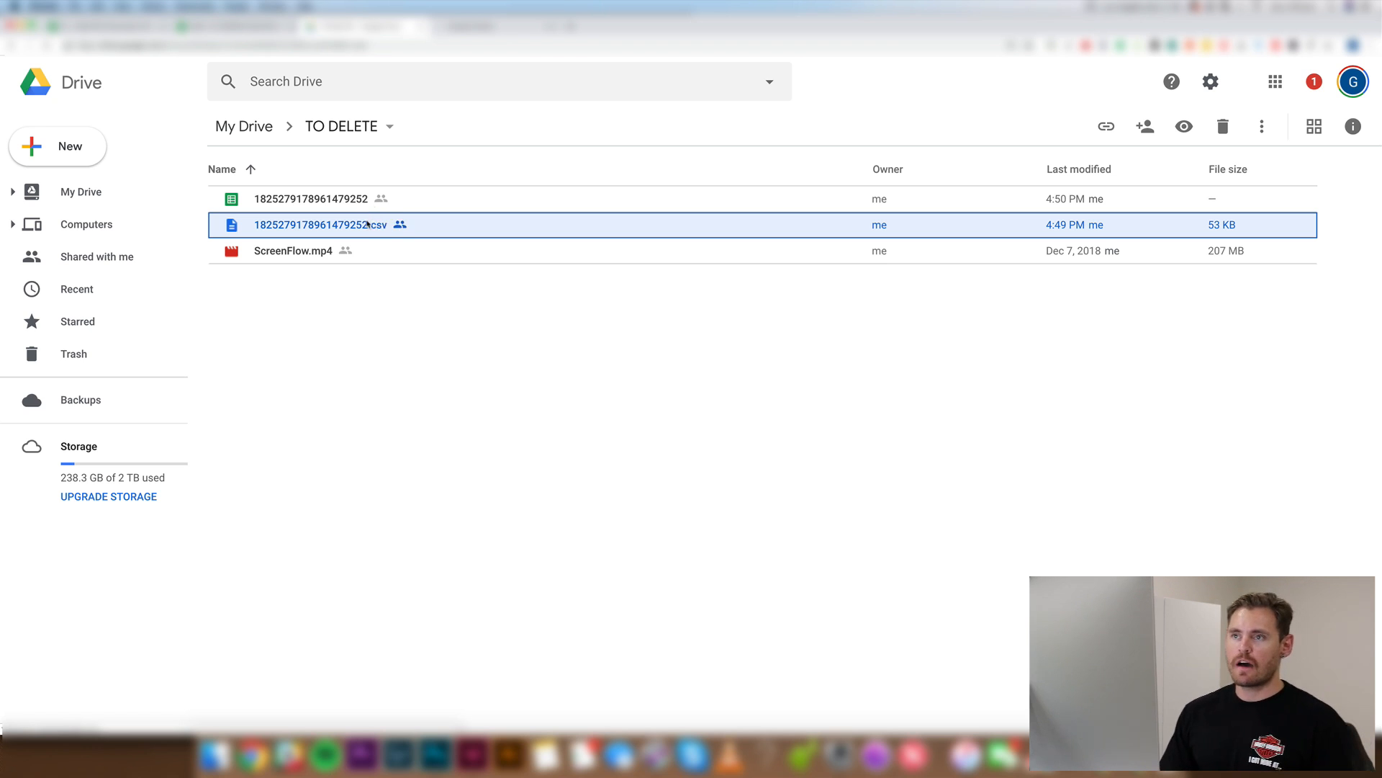
left_click(439, 227)
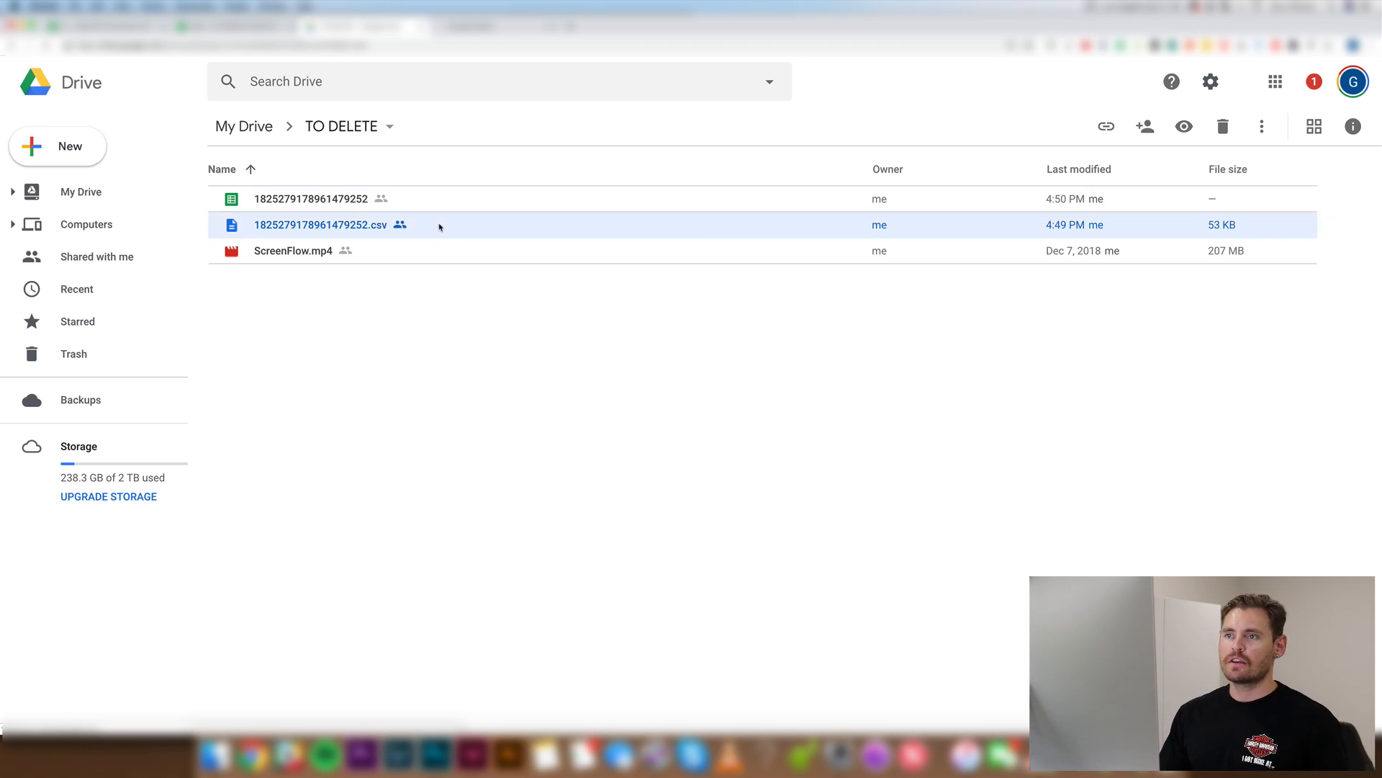
right_click(439, 227)
left_click(358, 318)
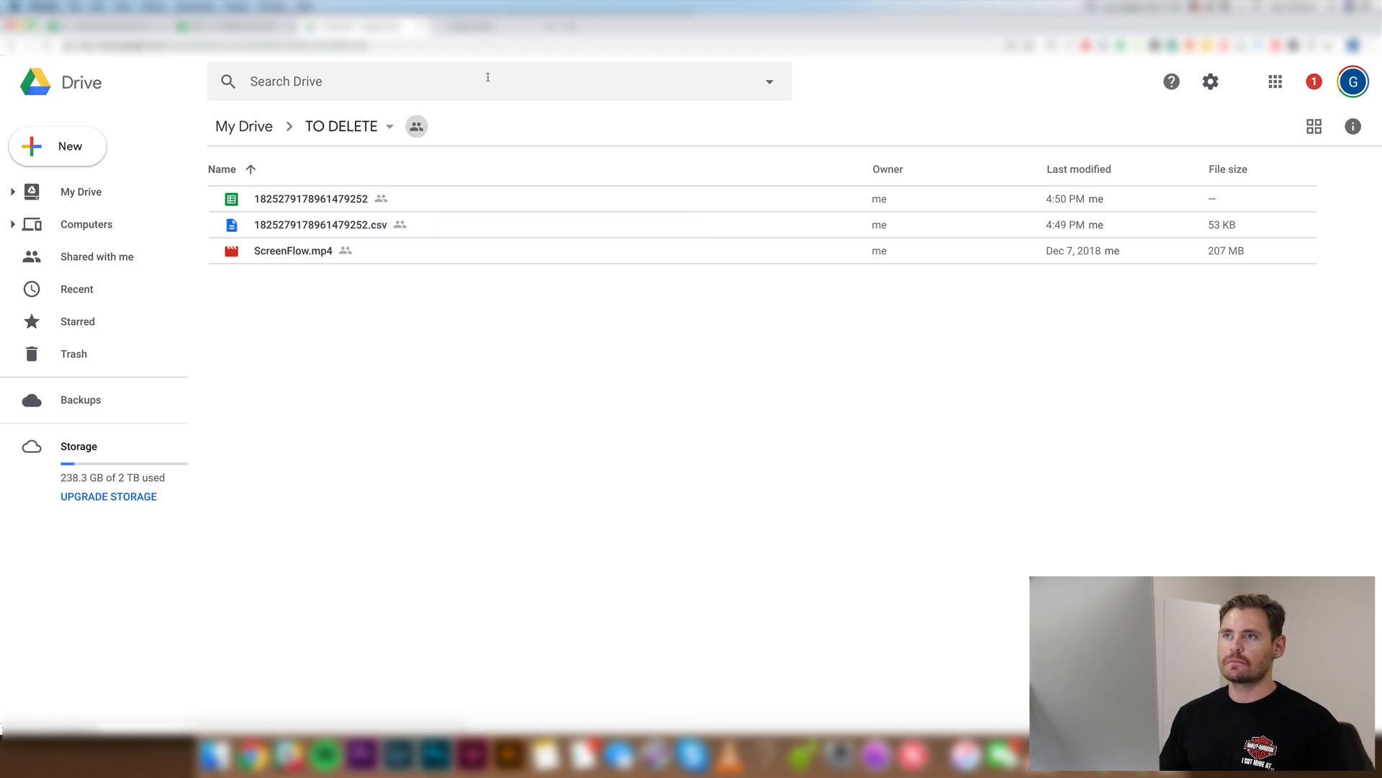
left_click(318, 201)
right_click(405, 203)
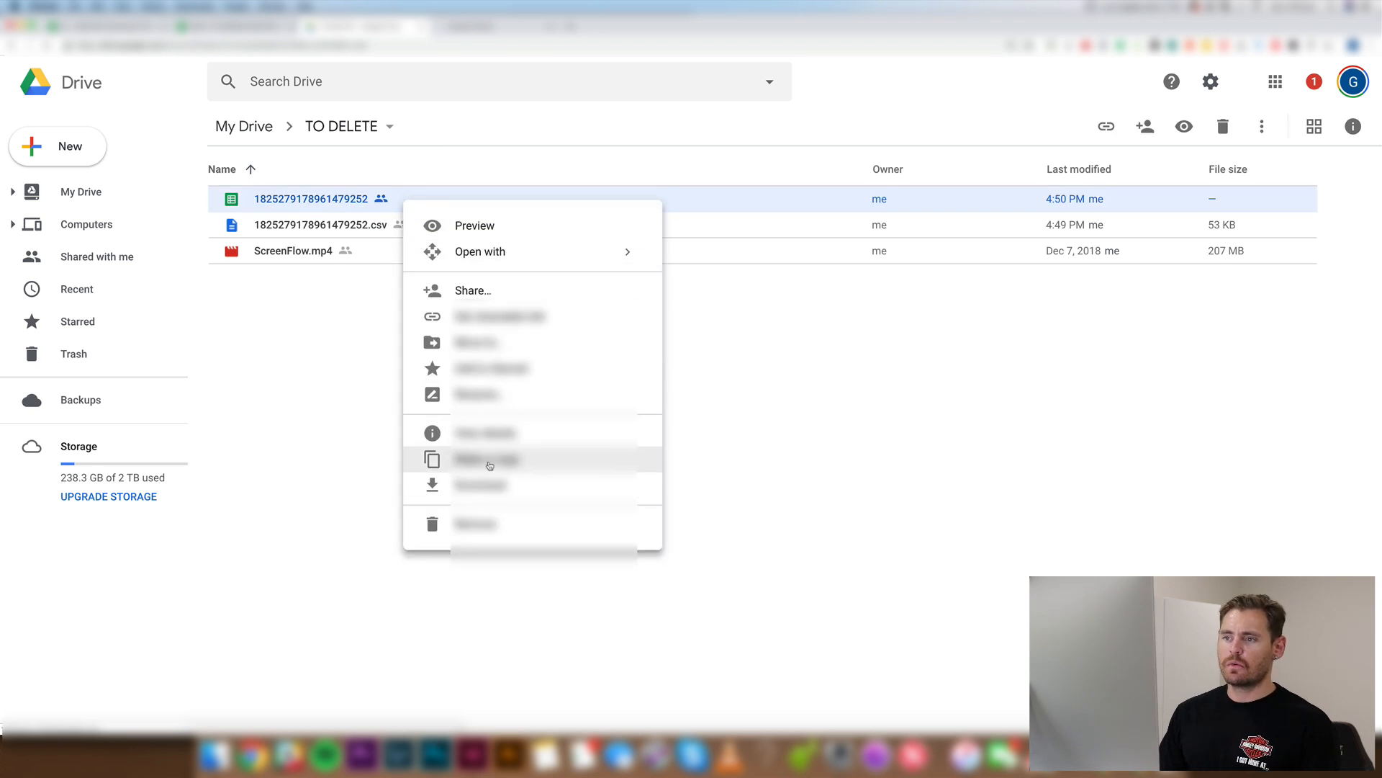
left_click(383, 421)
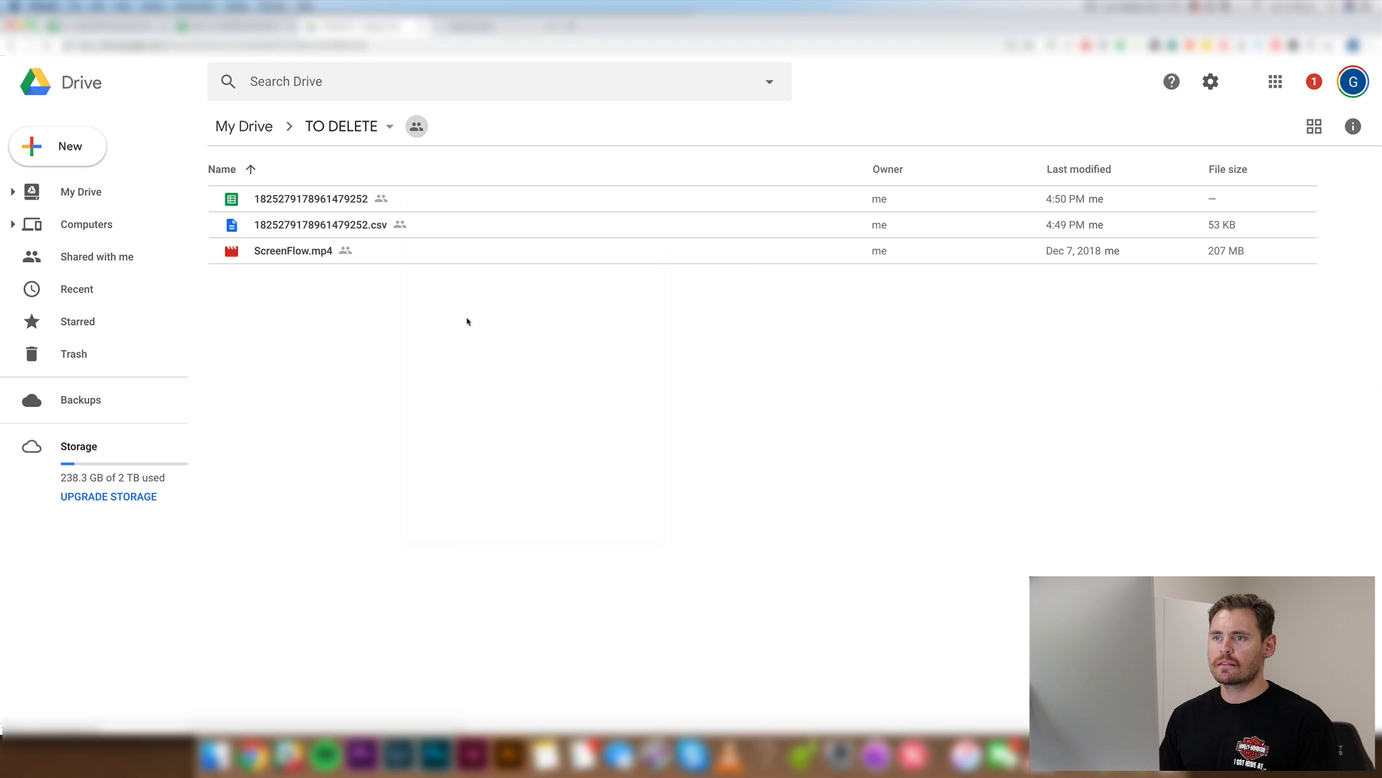
Step: Rename the converted Google Sheets file in the TO DELETE folder as ORDERS MAIN
right_click(483, 211)
left_click(556, 398)
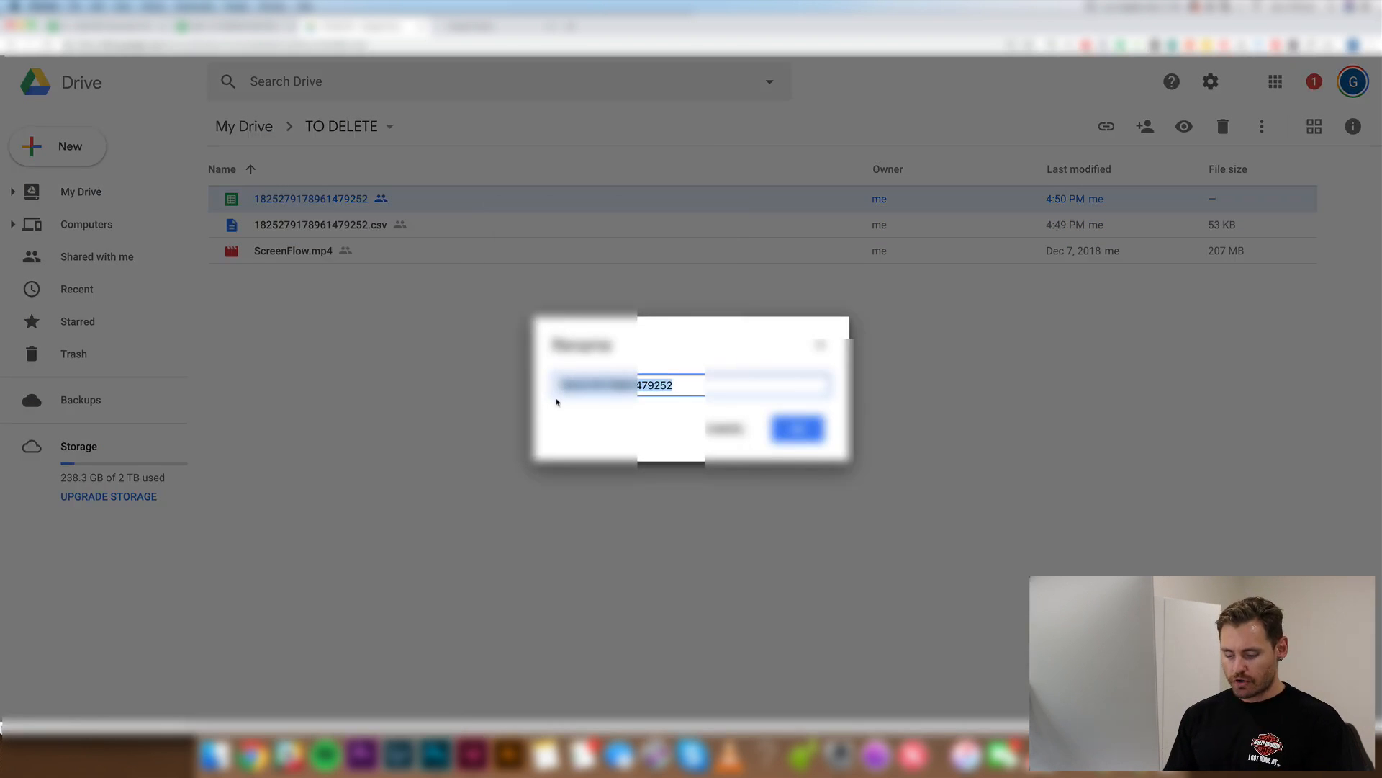
type("NAMES")
type(" MAIN")
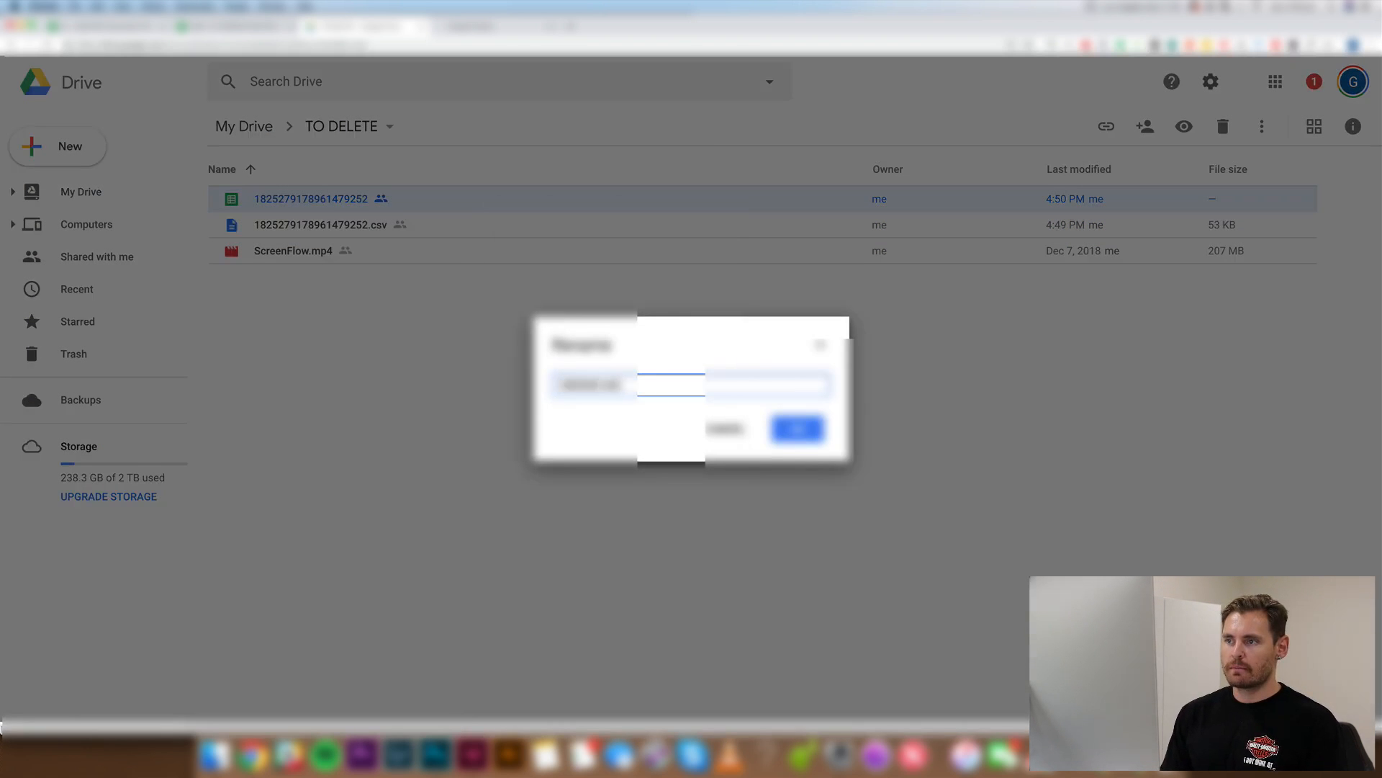
key("Return")
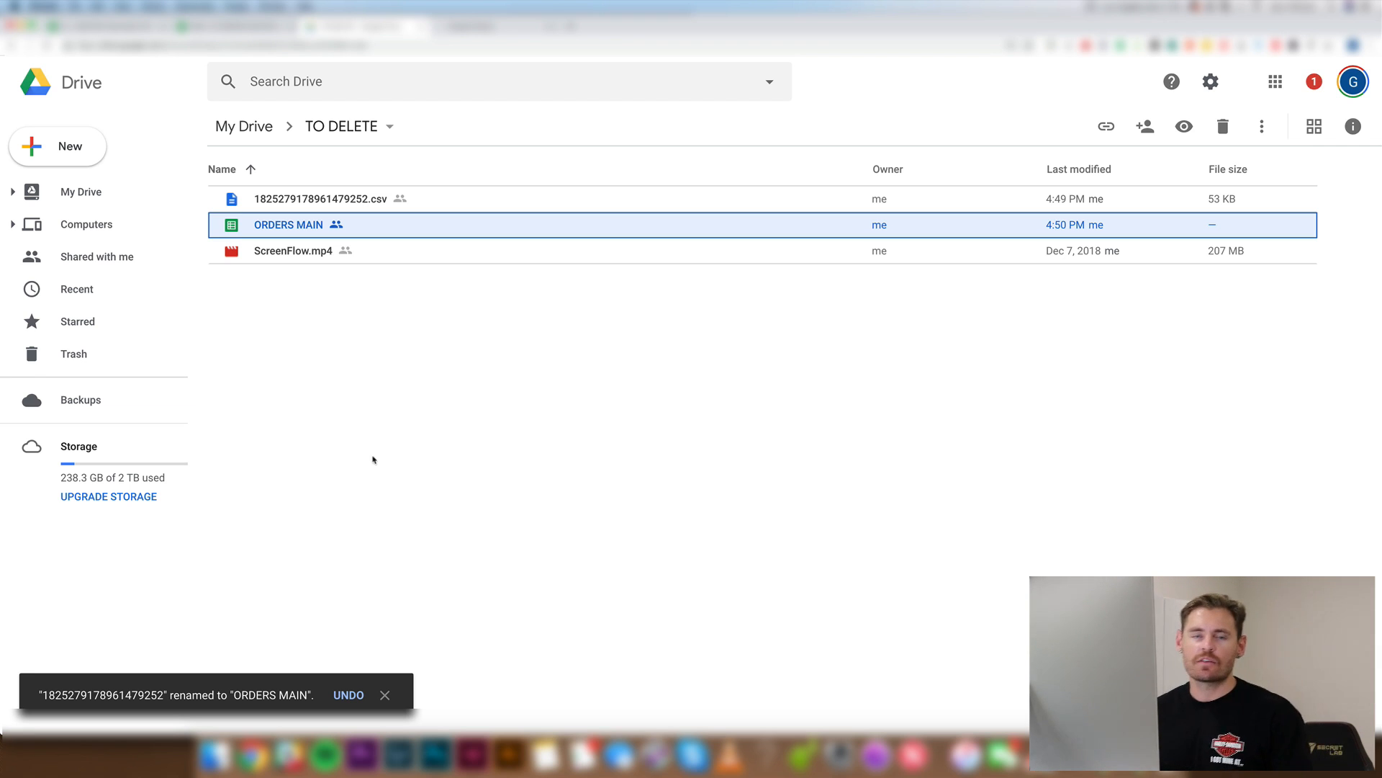
left_click(373, 459)
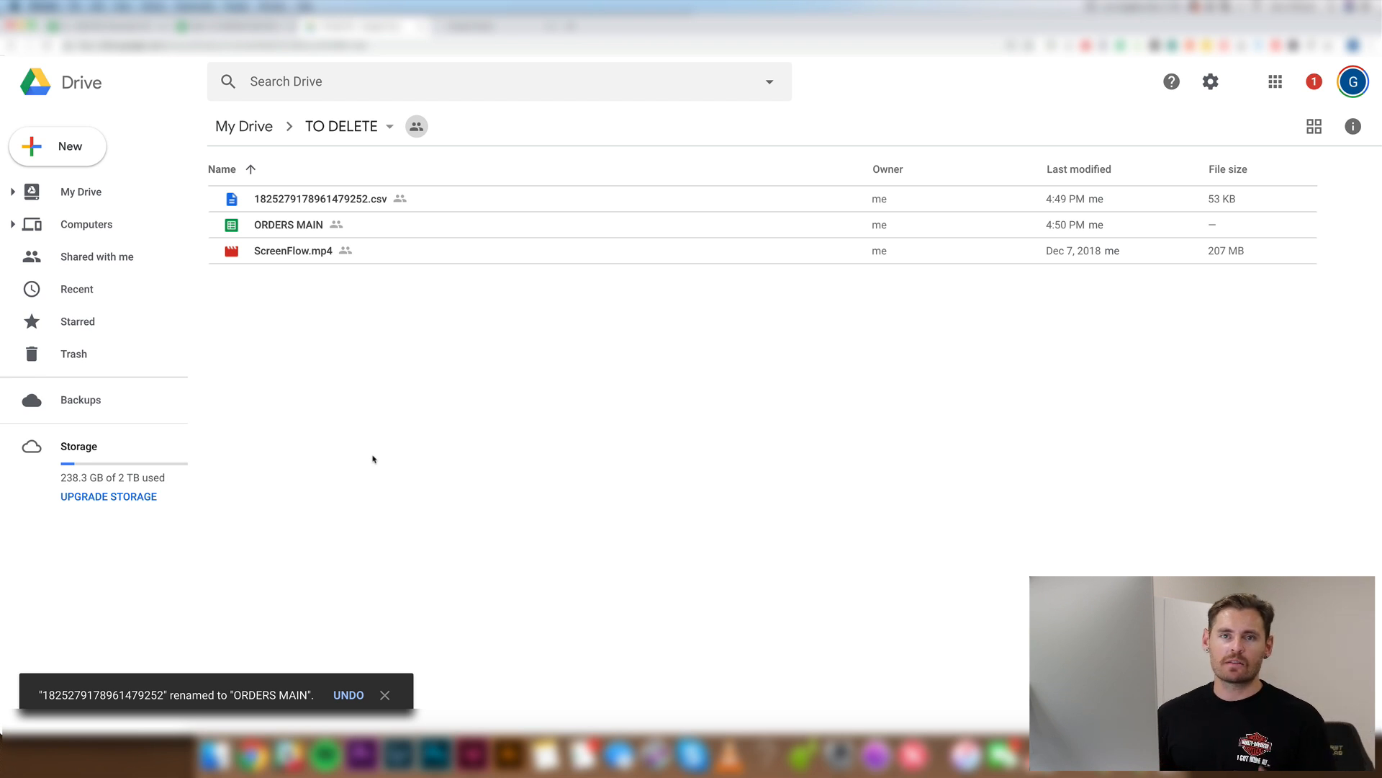
Step: Open the ORDERS MAIN spreadsheet from the TO DELETE folder
left_click(386, 233)
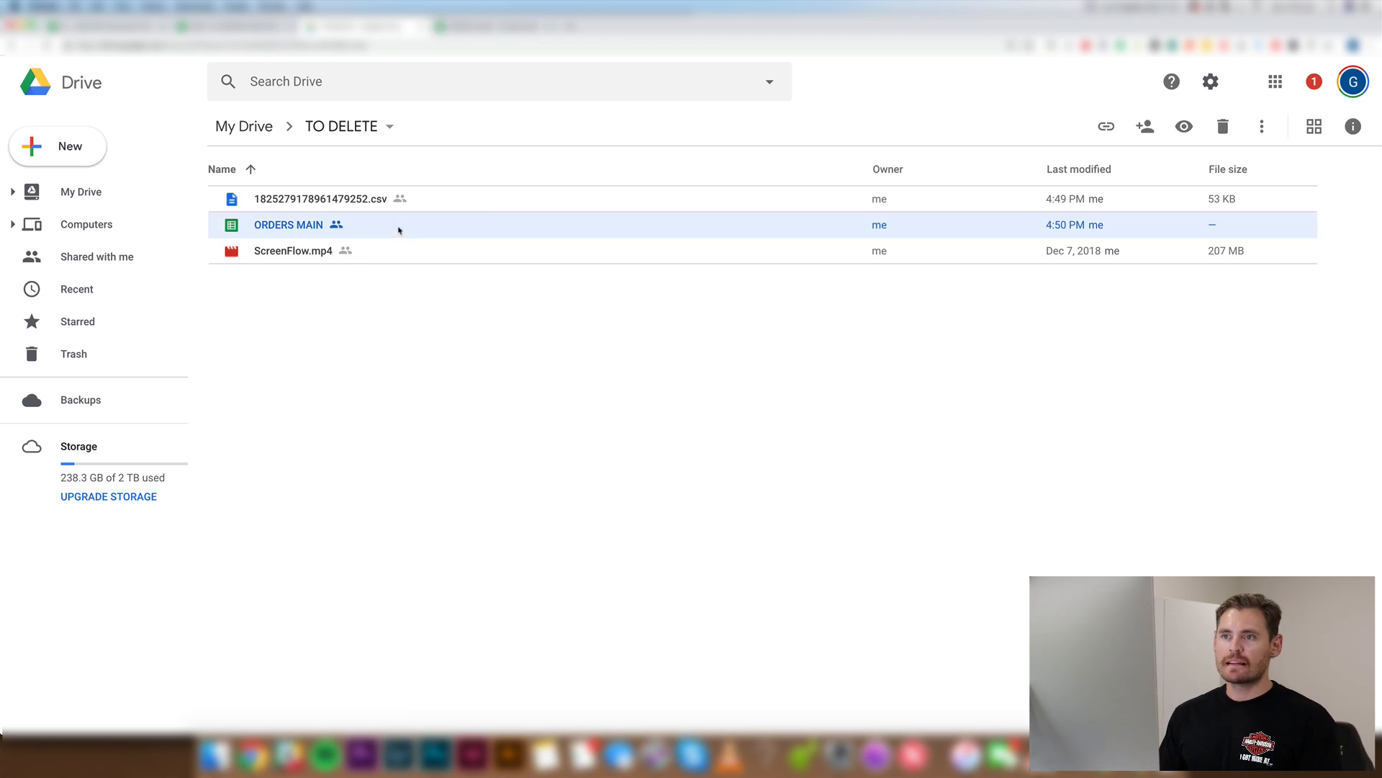
double_click(465, 232)
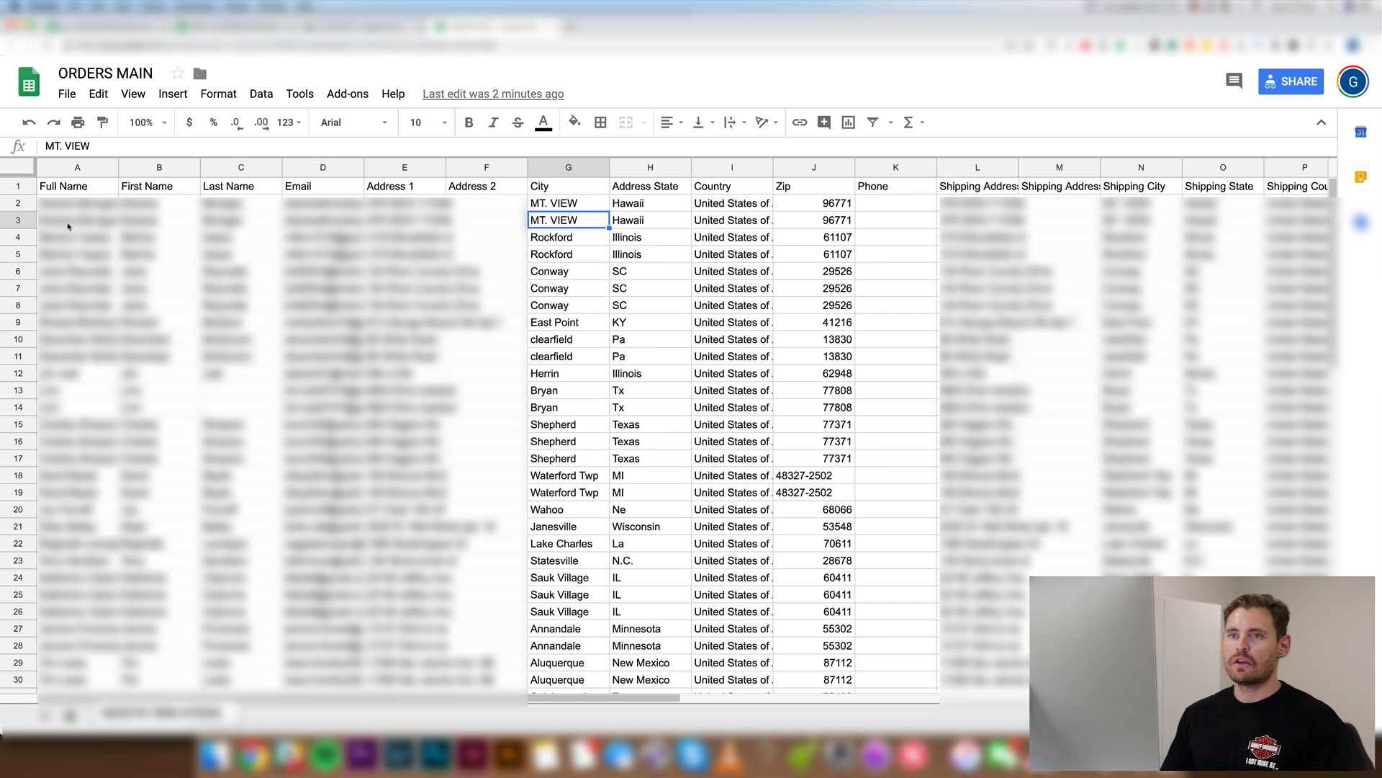
Step: Examine the exported order data, from the customer and address columns through product, charge, Created At, amount and status
left_click(71, 193)
left_click(656, 528)
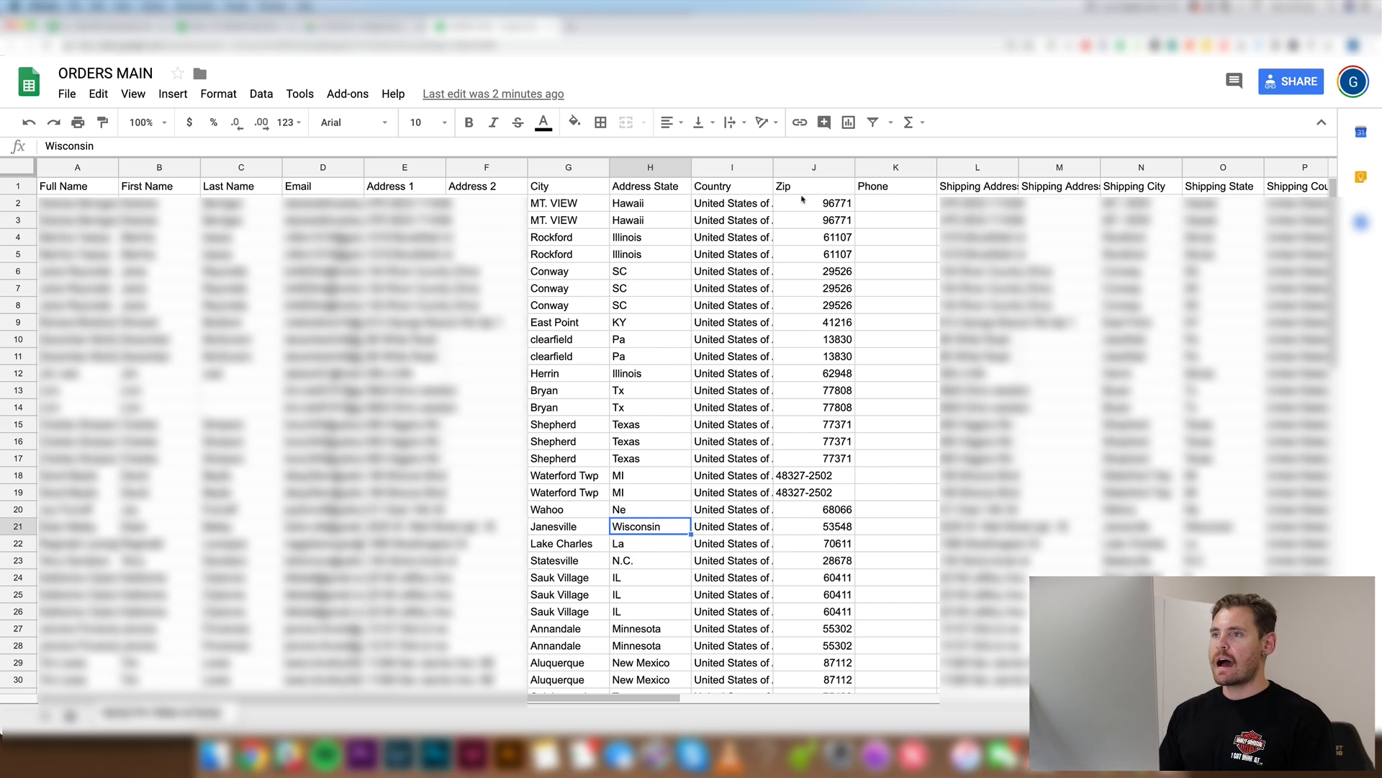
left_click_drag(1059, 167, 1203, 240)
left_click(1204, 271)
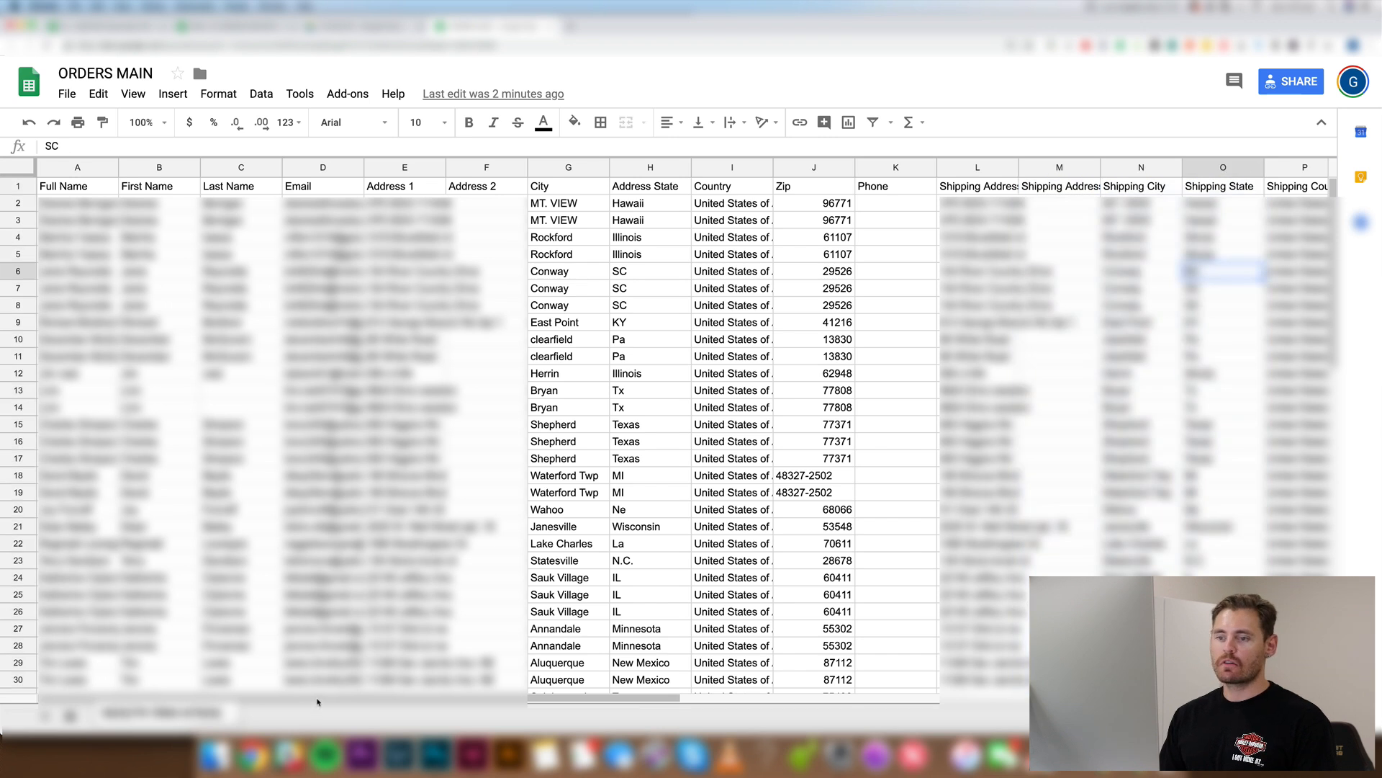
scroll(319, 702, "right", 10)
left_click(731, 205)
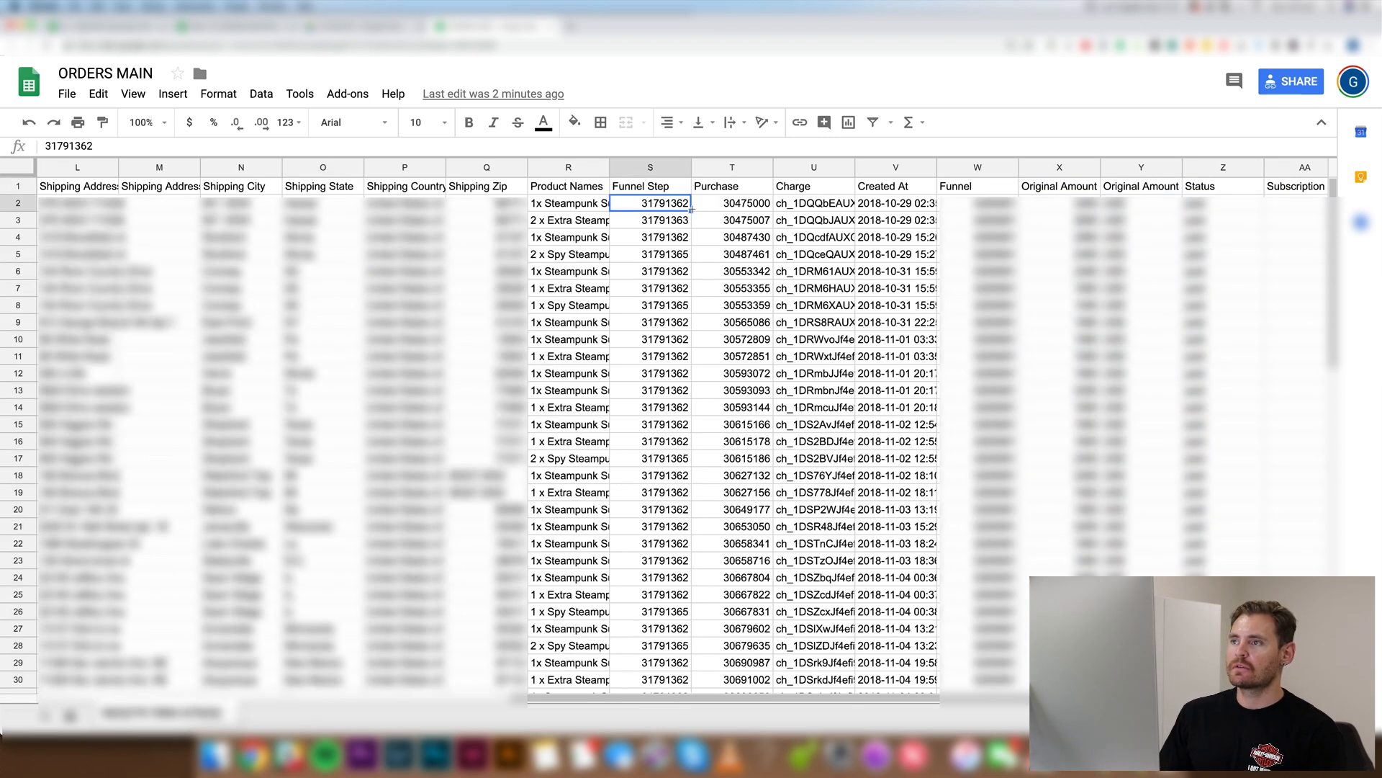
key("Right")
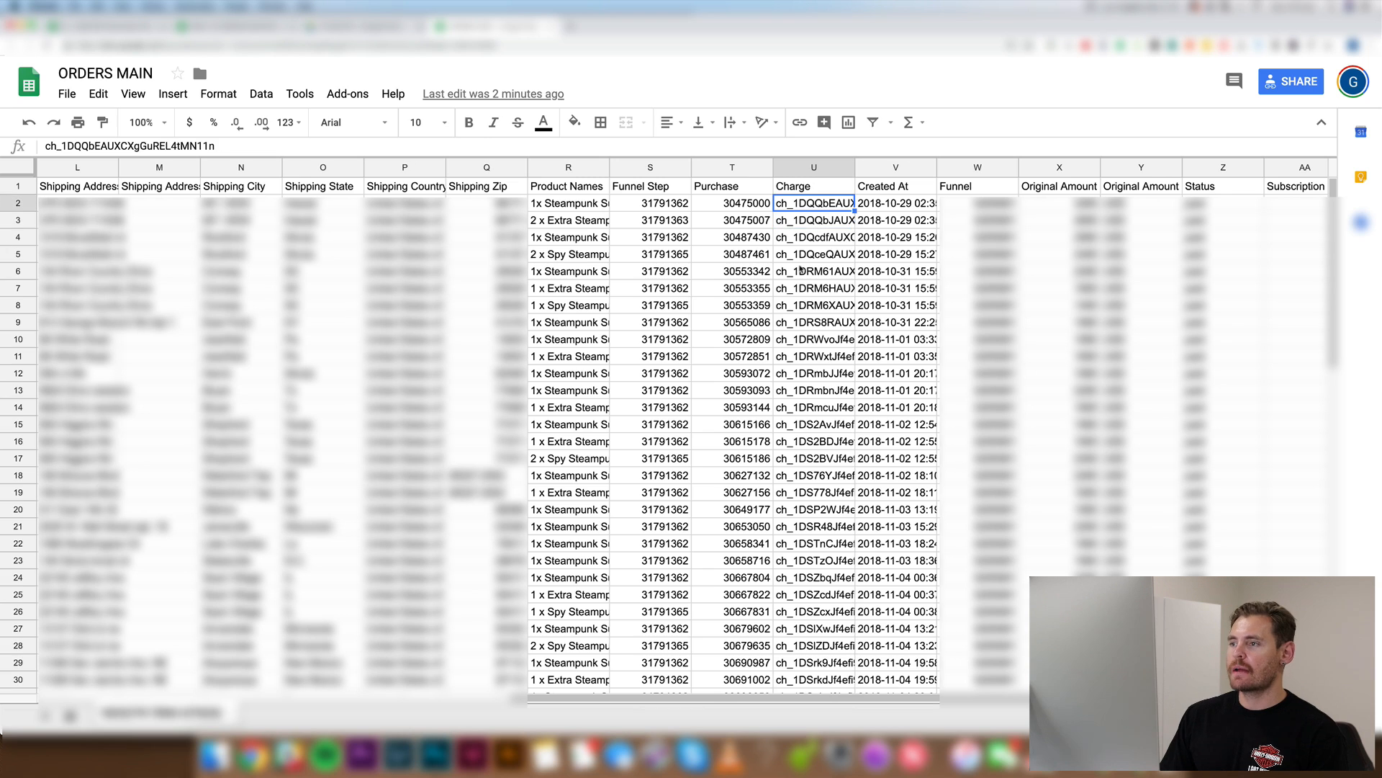
key("Right")
key("Right")
key("Right")
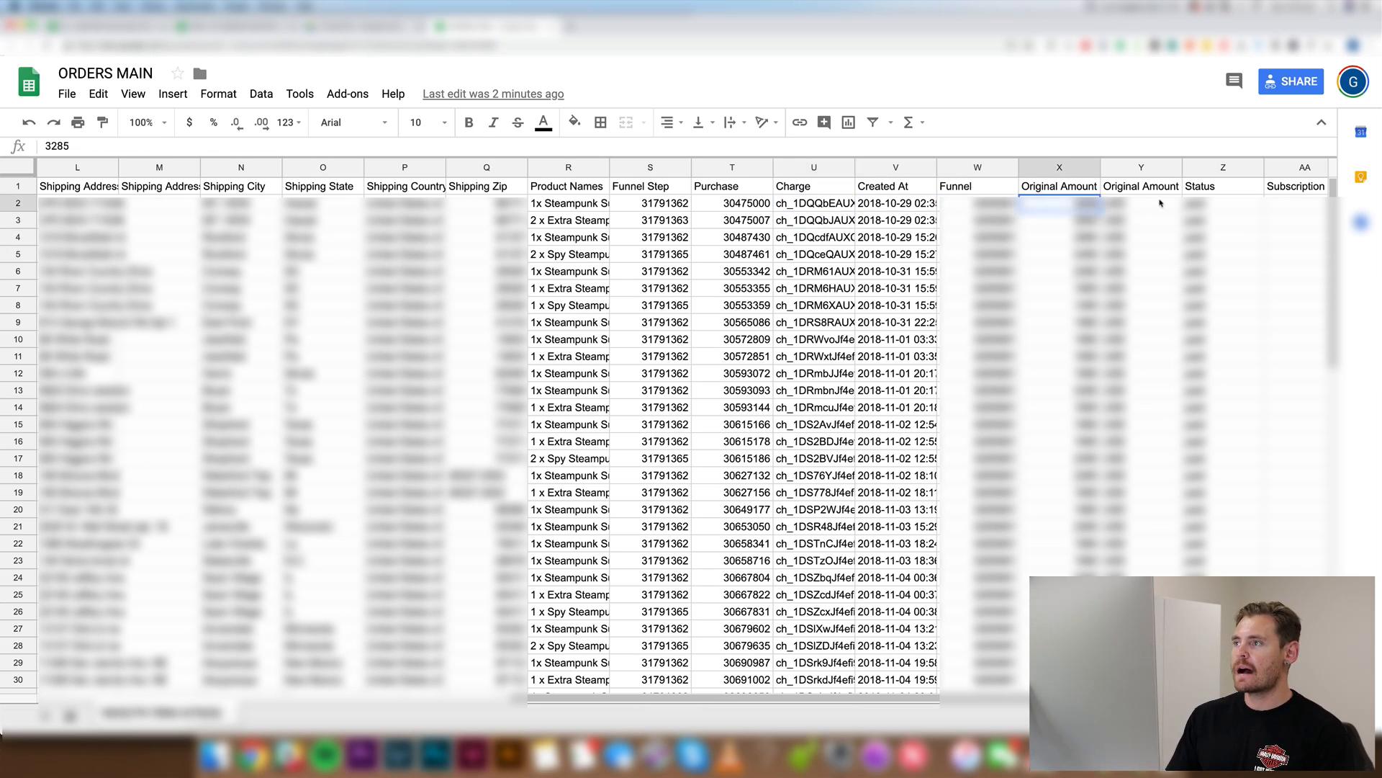
key("Right")
key("Right")
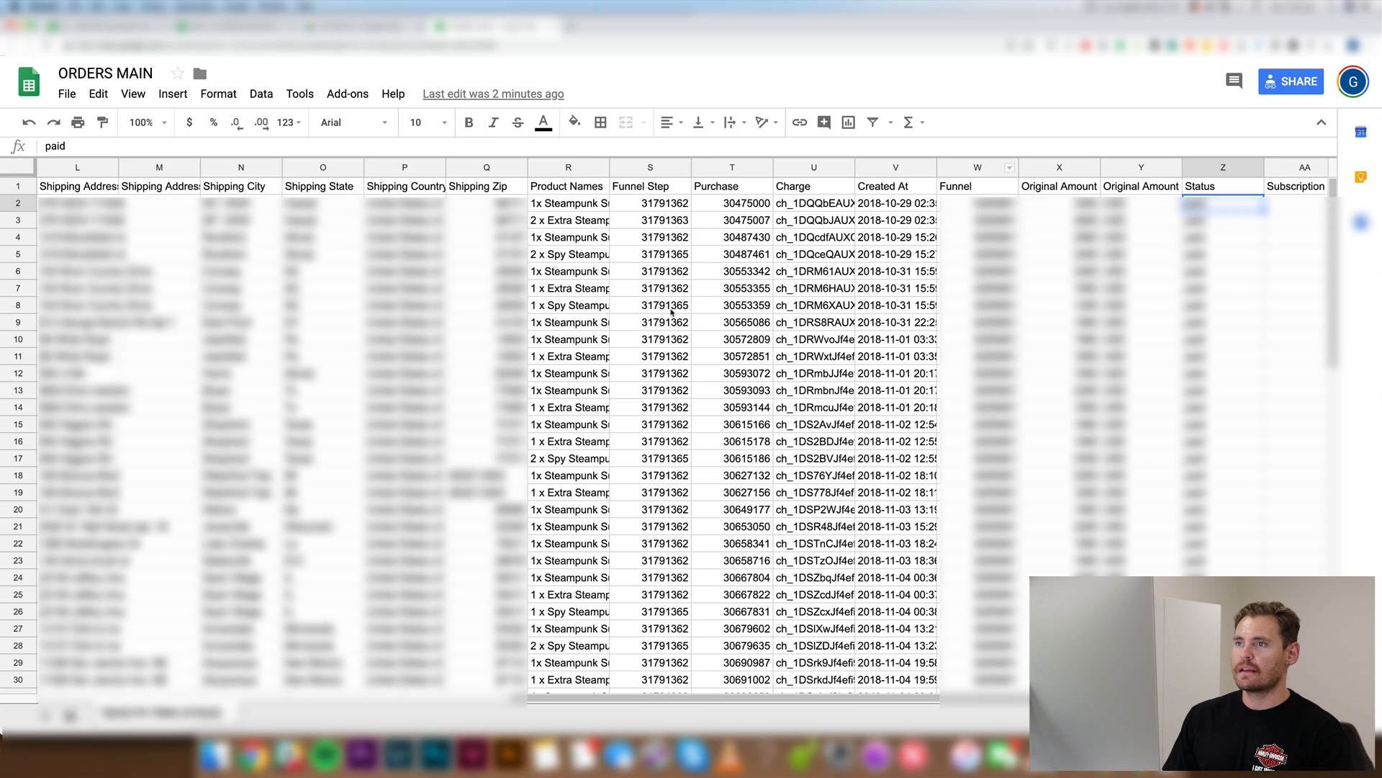
left_click(671, 312)
left_click(535, 208)
scroll(307, 332, "left", 10)
left_click(306, 332)
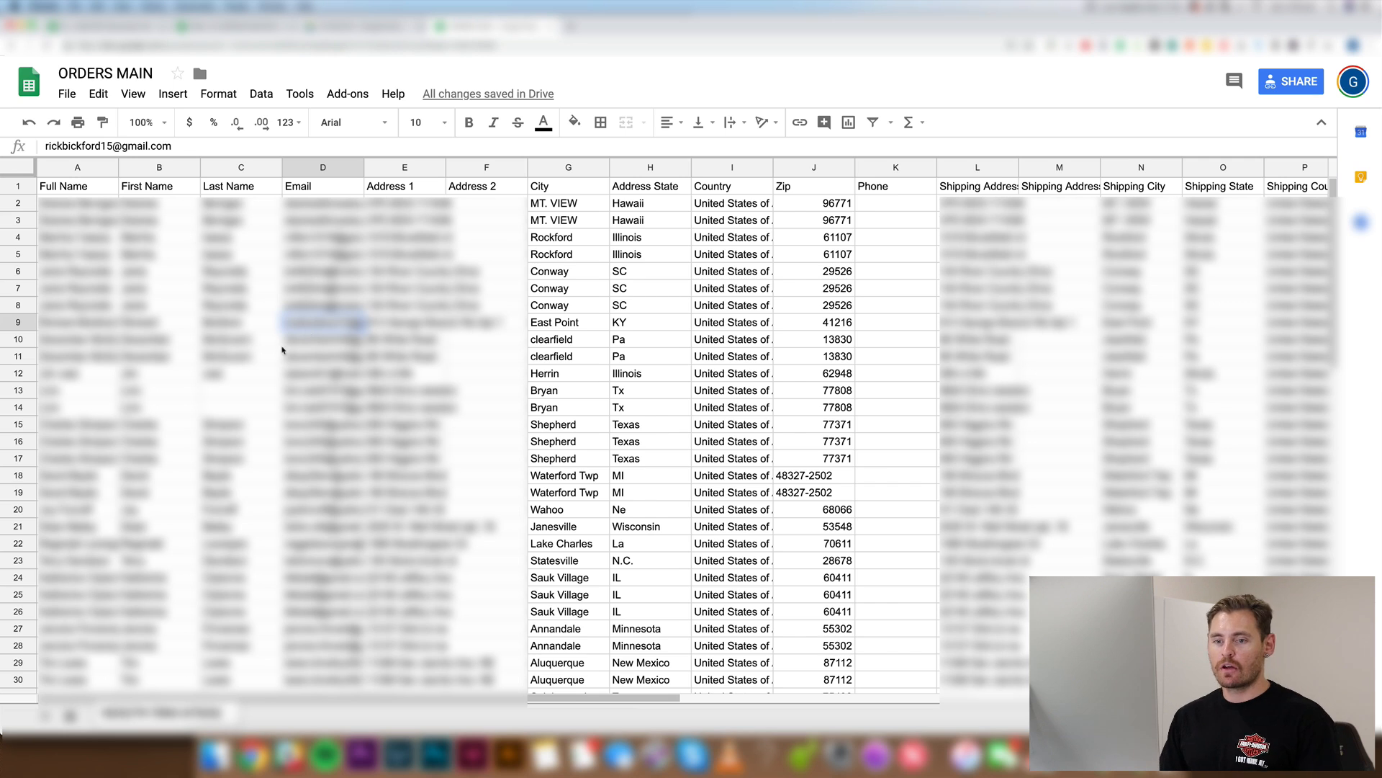
Step: Add a new sheet to the ORDERS MAIN spreadsheet and name it JAN-6
left_click(43, 715)
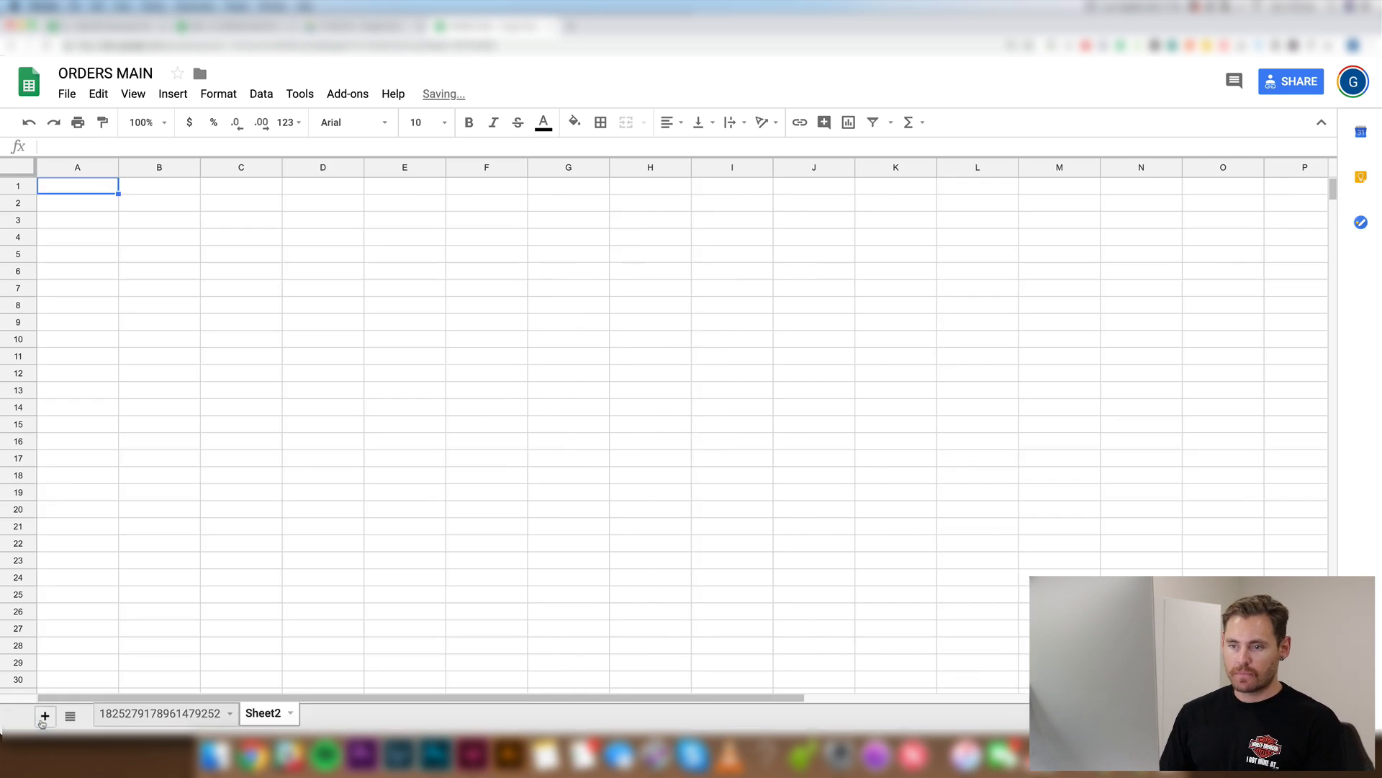
double_click(263, 712)
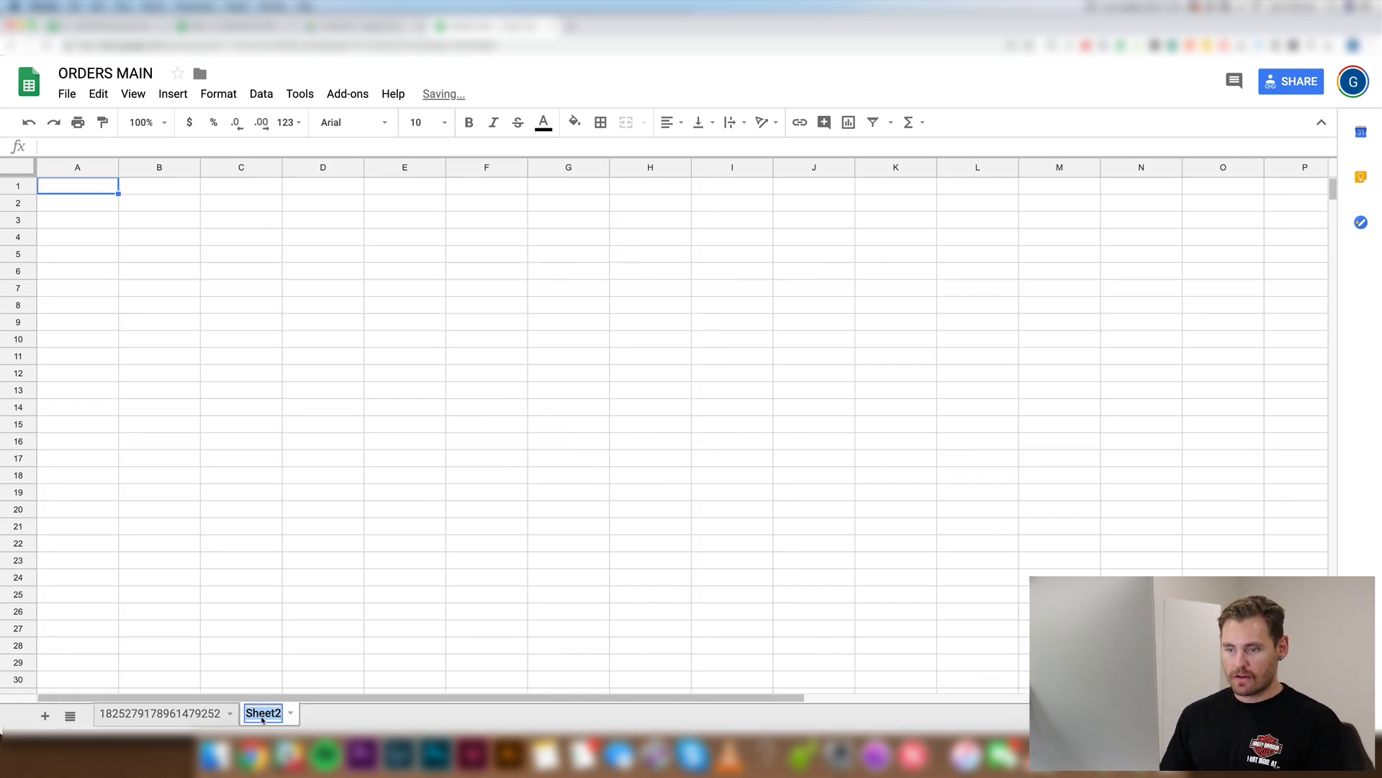
type("JAN-6")
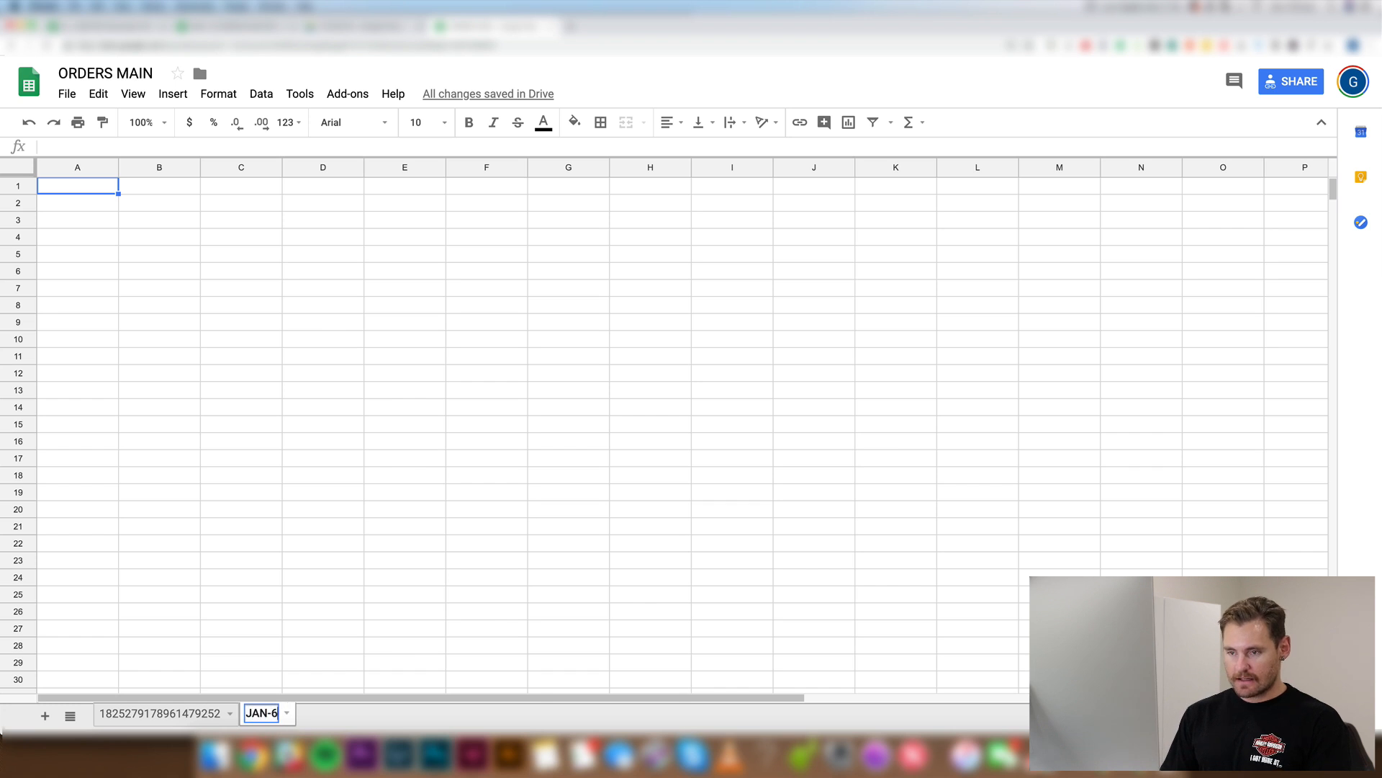
key("Return")
Step: Paste the copied order header row, beginning with Order Date, Order ID, SKU and item_name, at cell A1 of the JAN-6 sheet
left_click(225, 425)
left_click(108, 186)
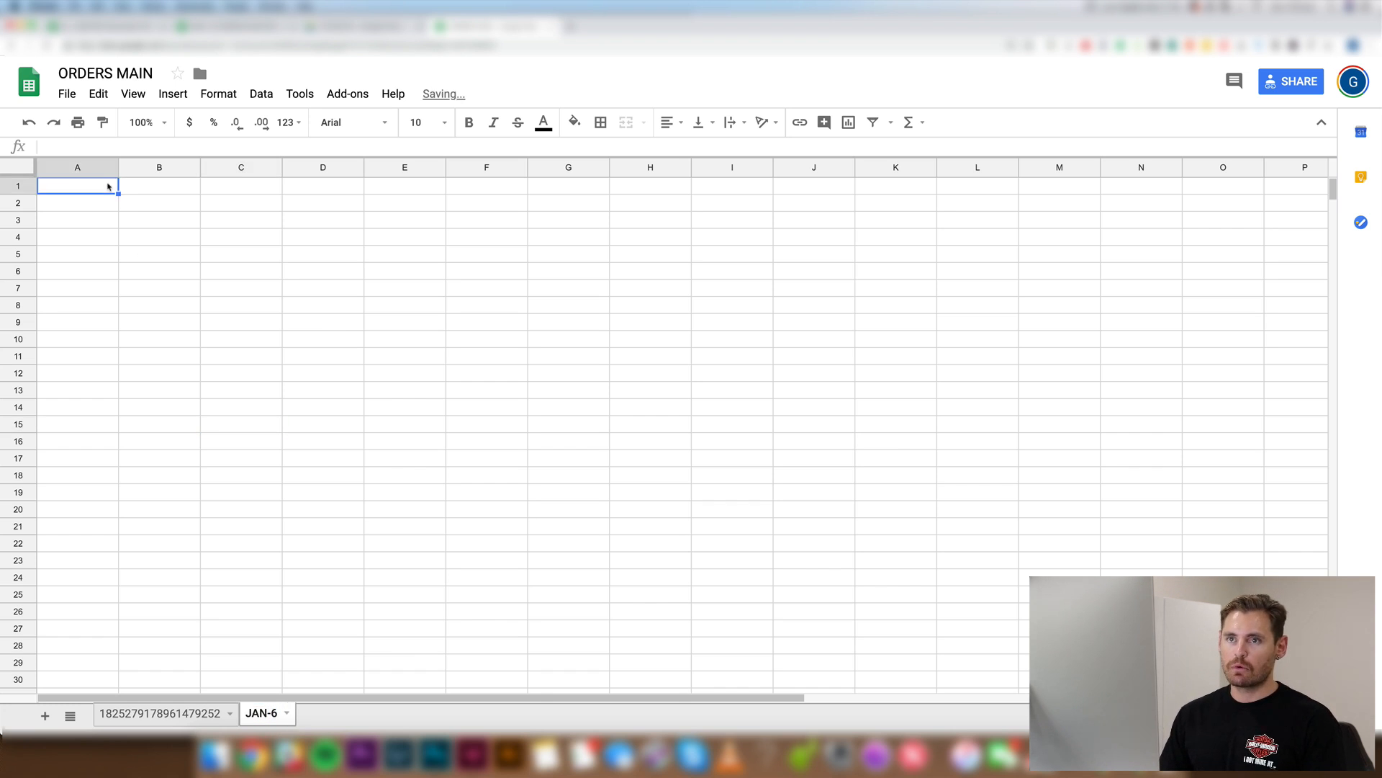
key("super+v")
left_click(145, 251)
left_click(62, 186)
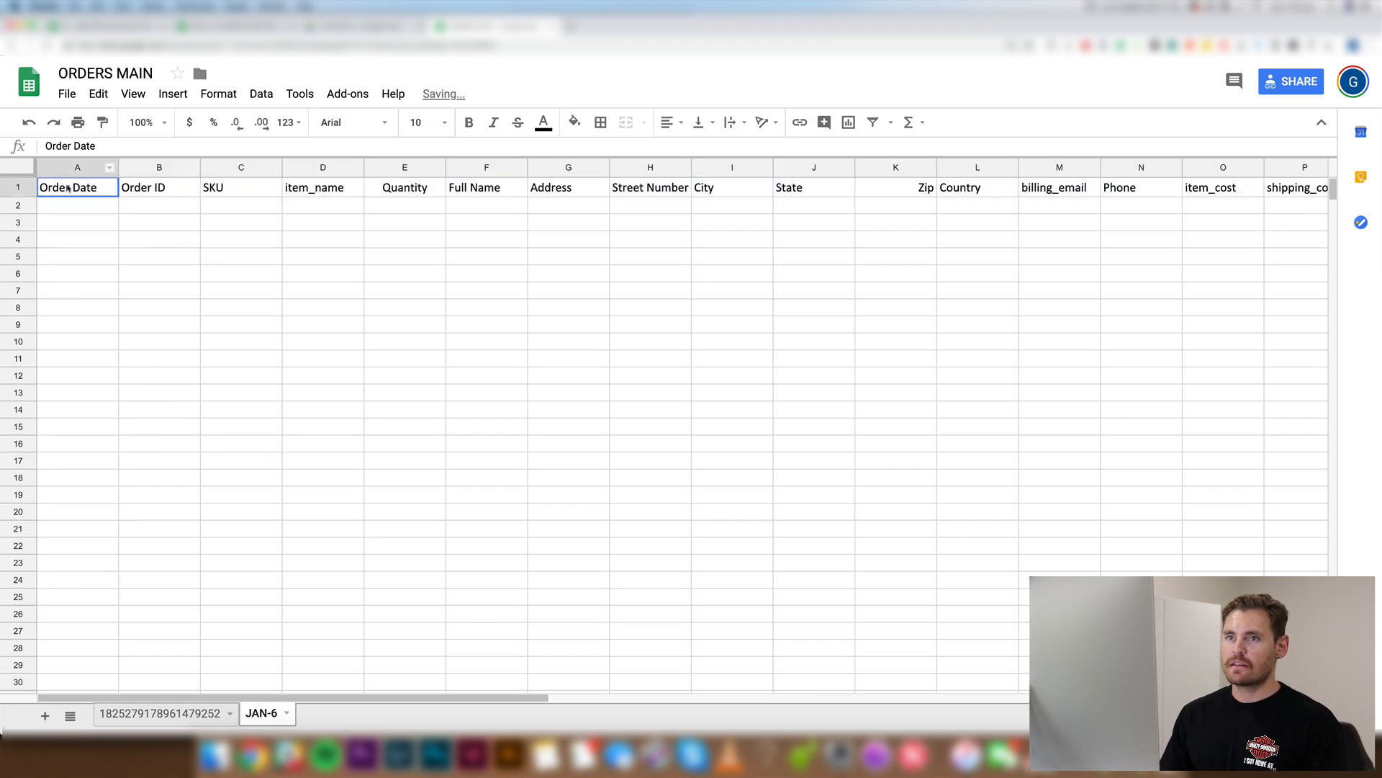
left_click(601, 312)
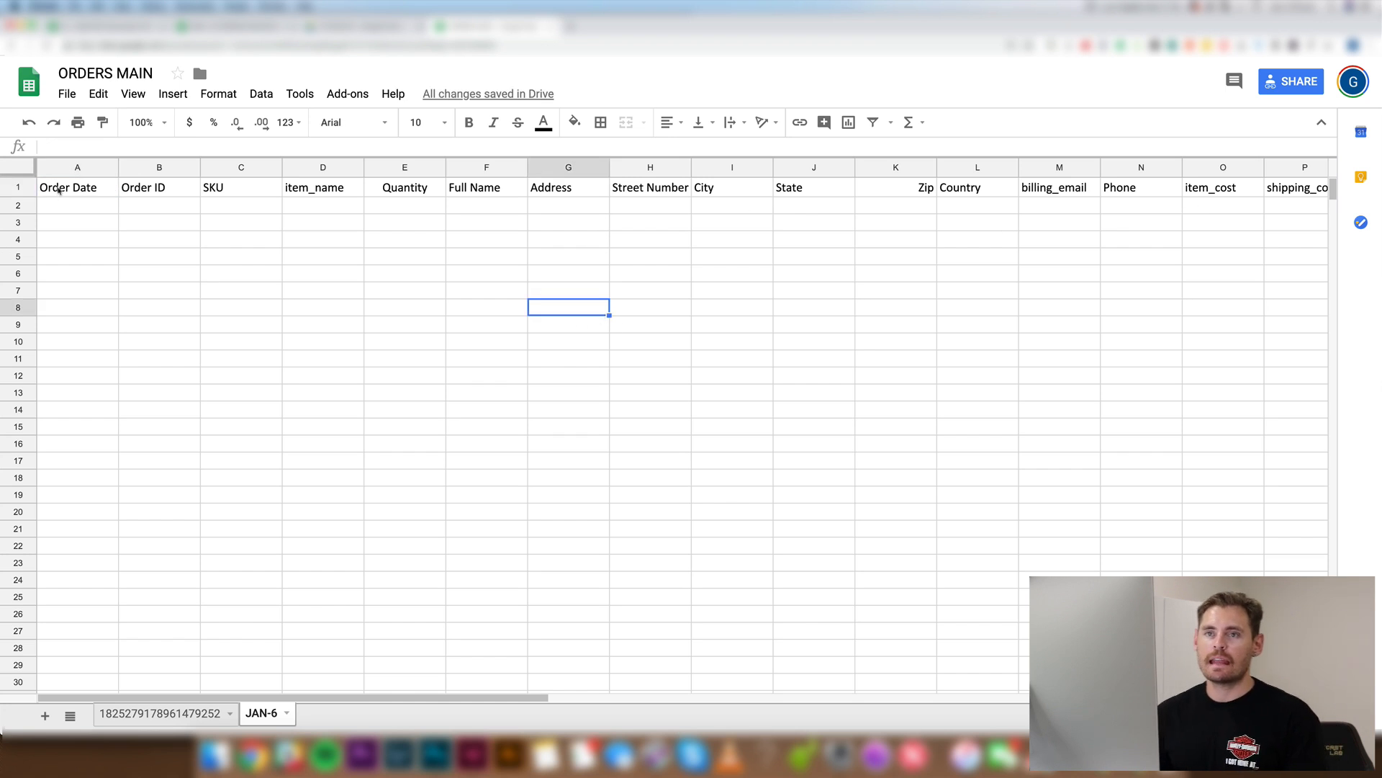
left_click(238, 240)
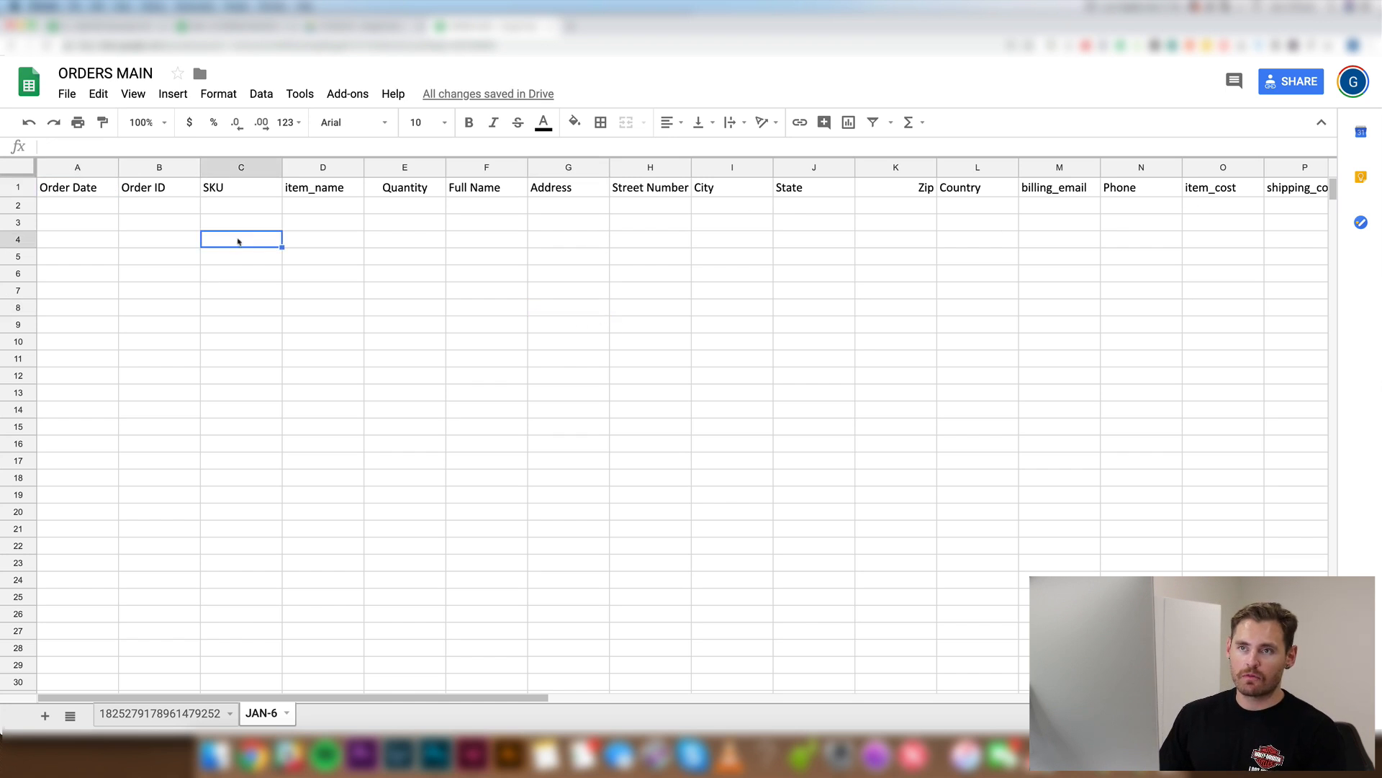
left_click(351, 478)
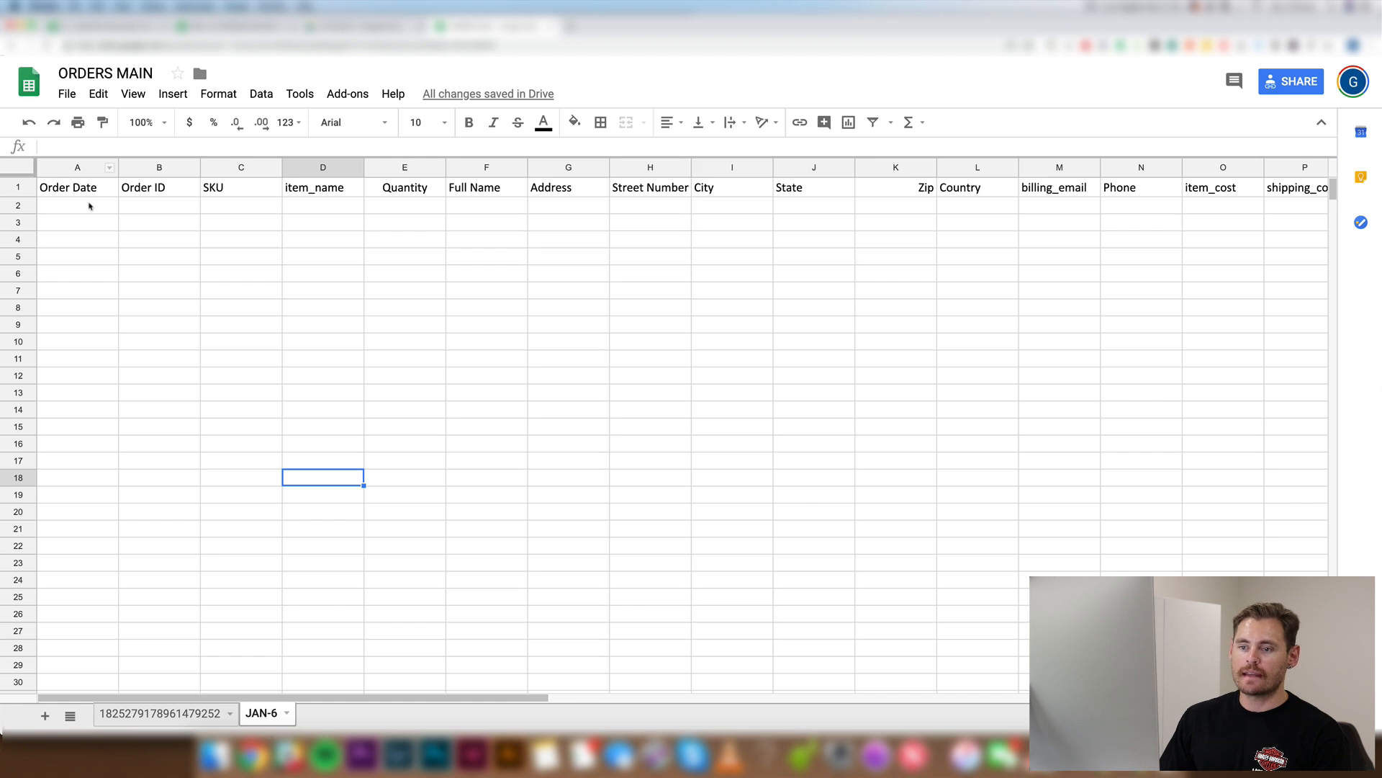
Step: Copy the Created At column of the exported order data into the Order Date column of JAN-6, starting at A2
left_click(169, 714)
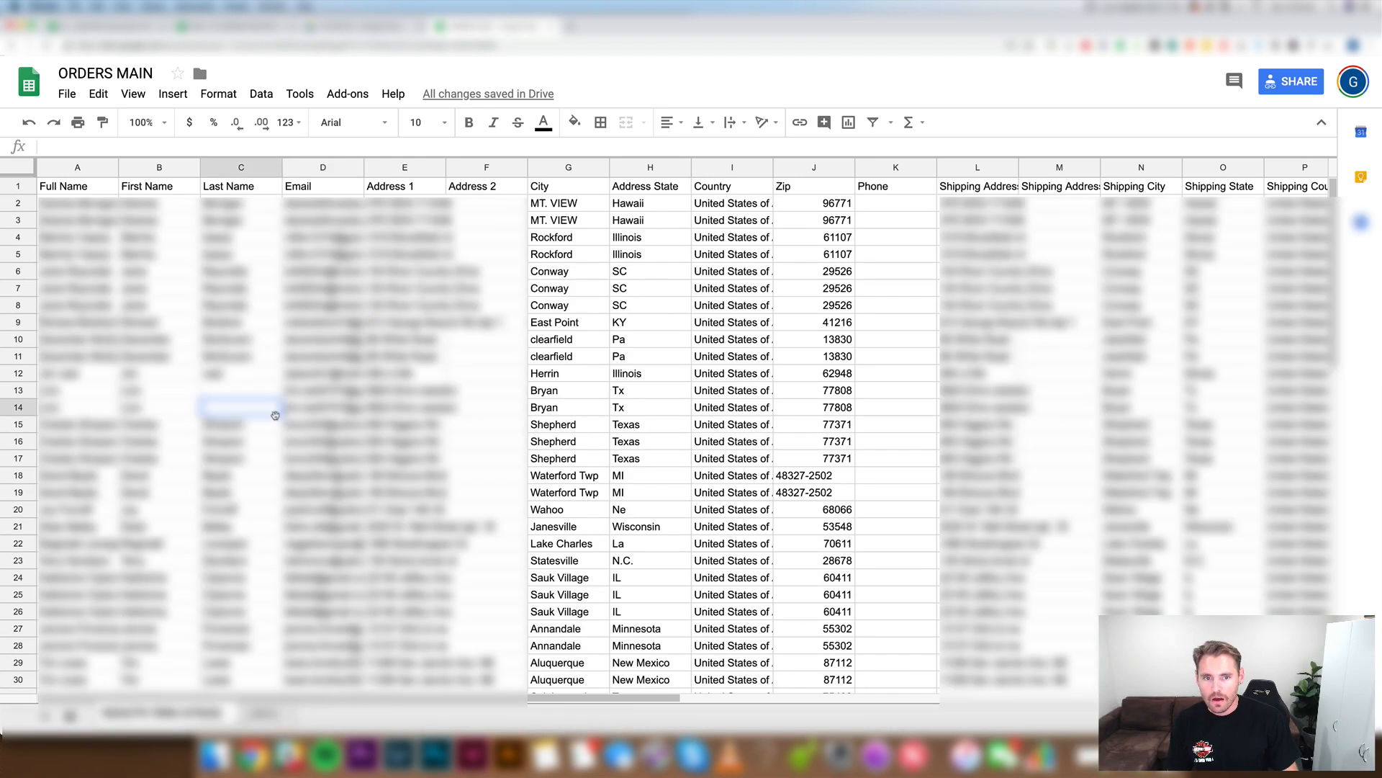
scroll(584, 666, "right", 10)
left_click(728, 202)
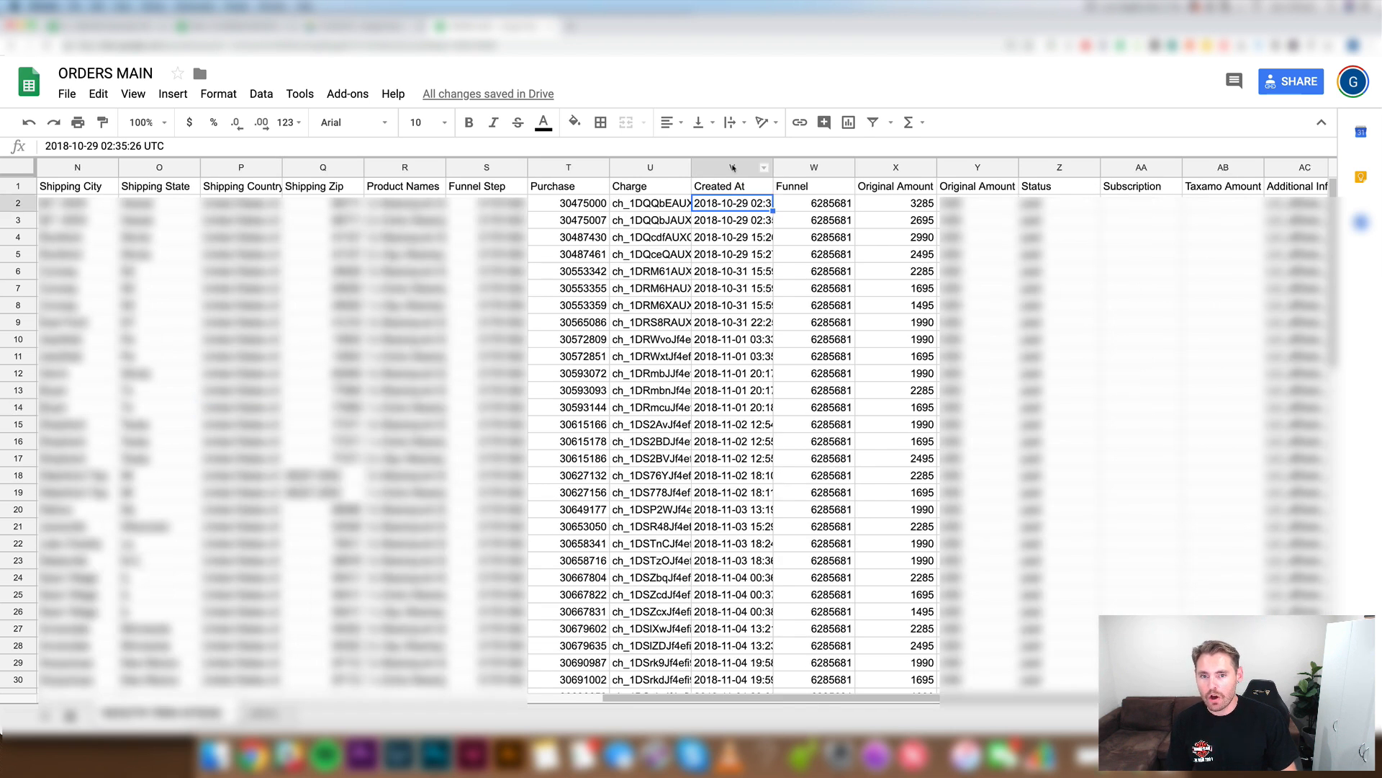
left_click(732, 167)
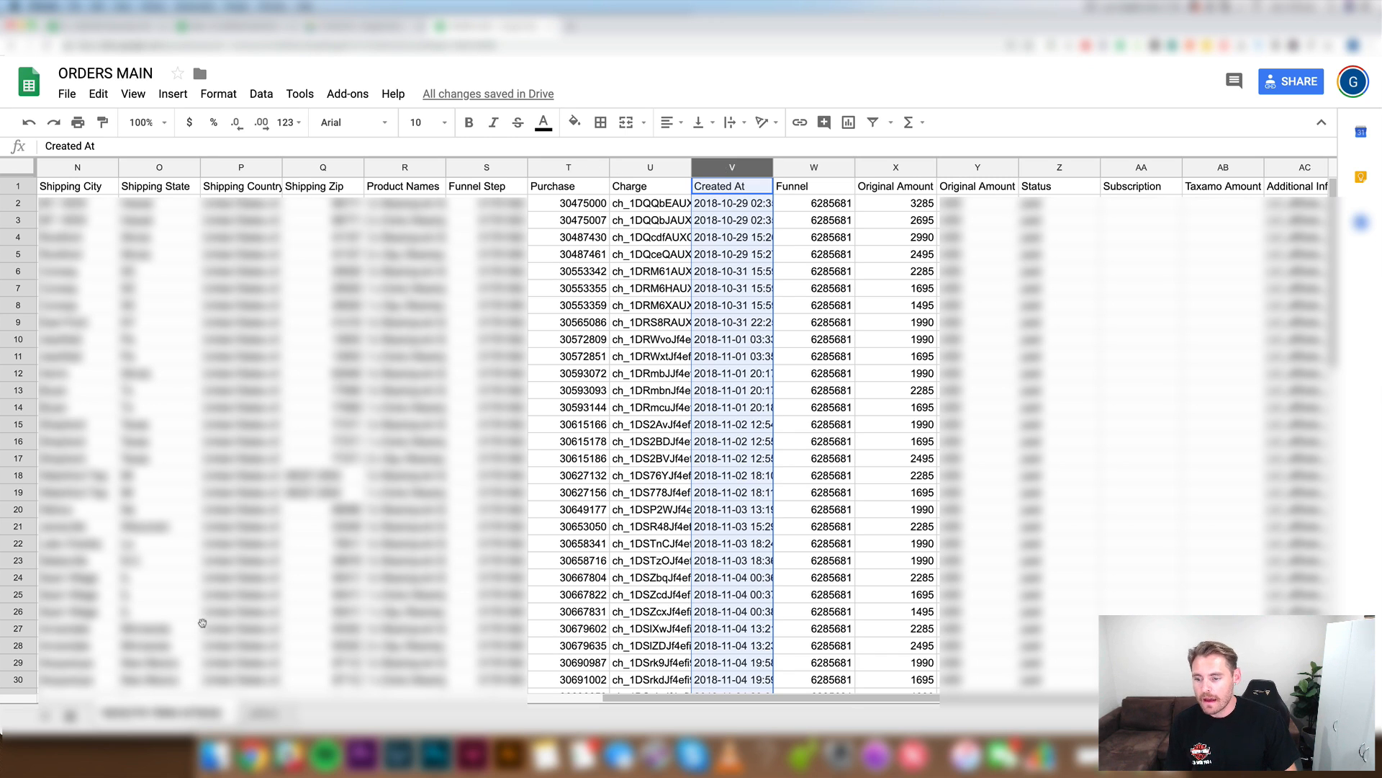
left_click(261, 712)
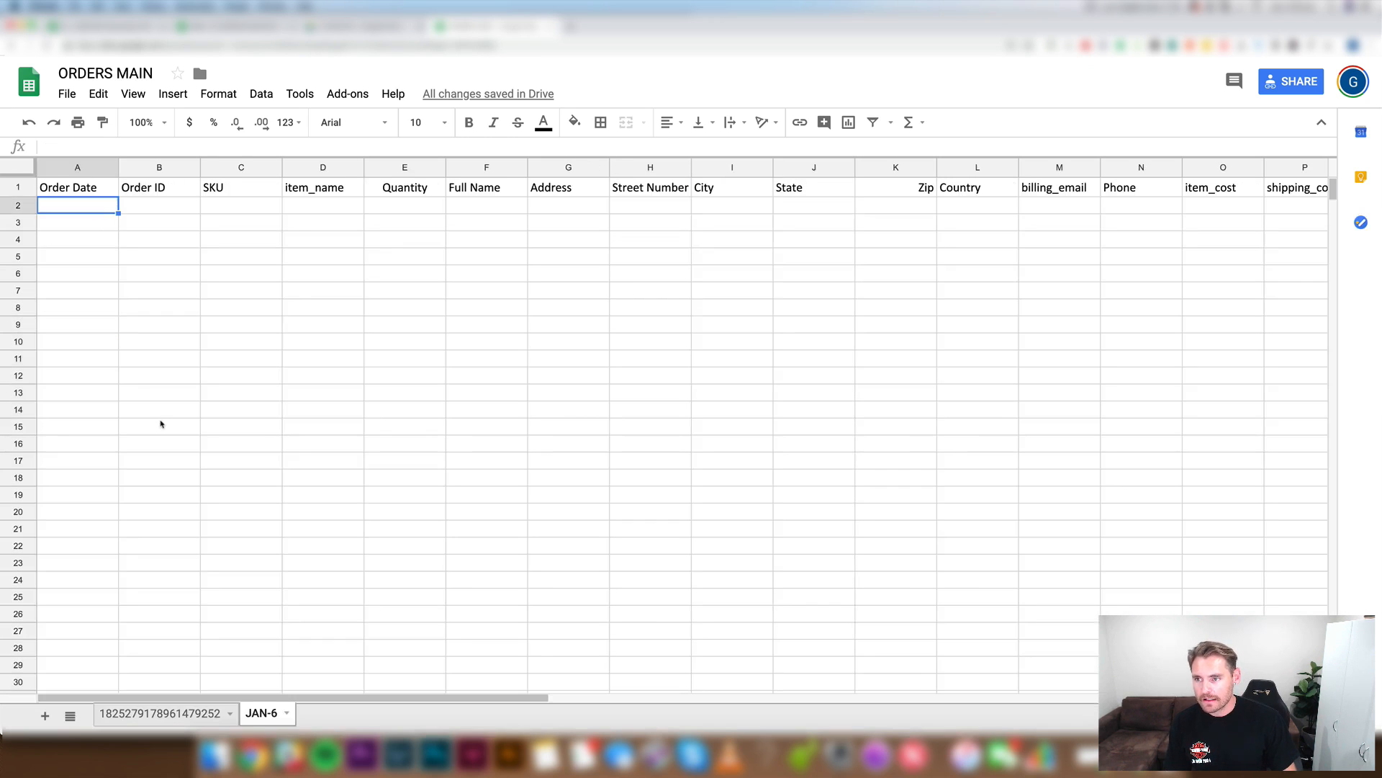
key("super+v")
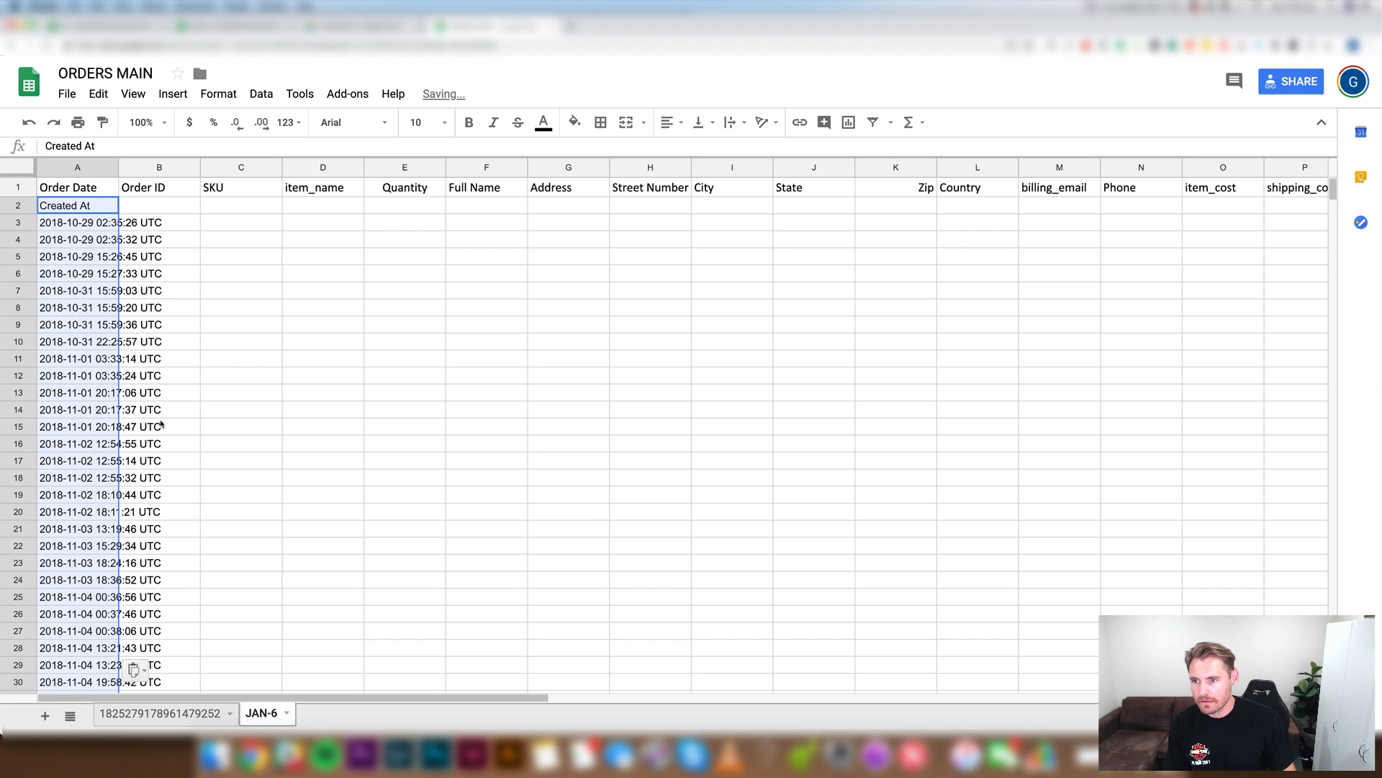
Step: Copy the exported Purchase column into the Order ID column of JAN-6, starting at B2
left_click(172, 205)
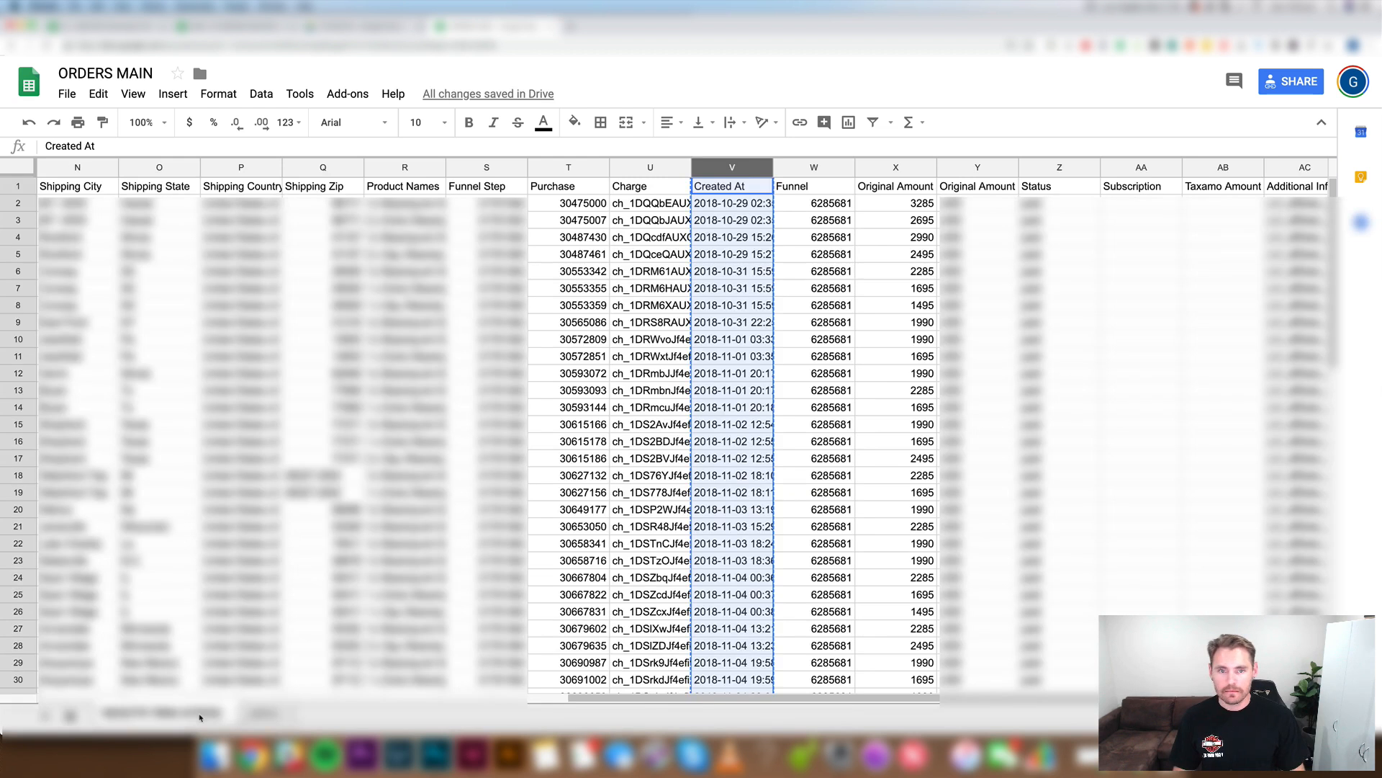
left_click(574, 204)
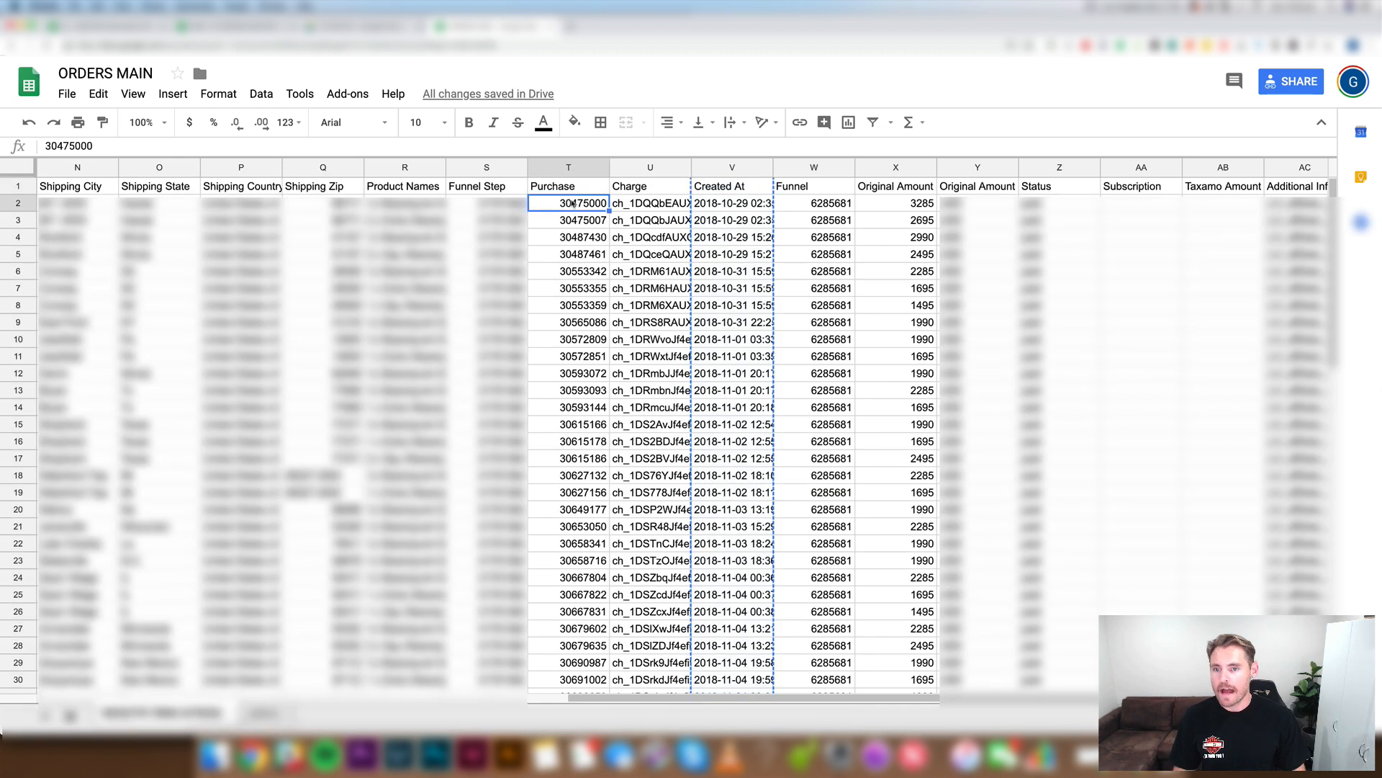
left_click(562, 164)
key("ctrl+c")
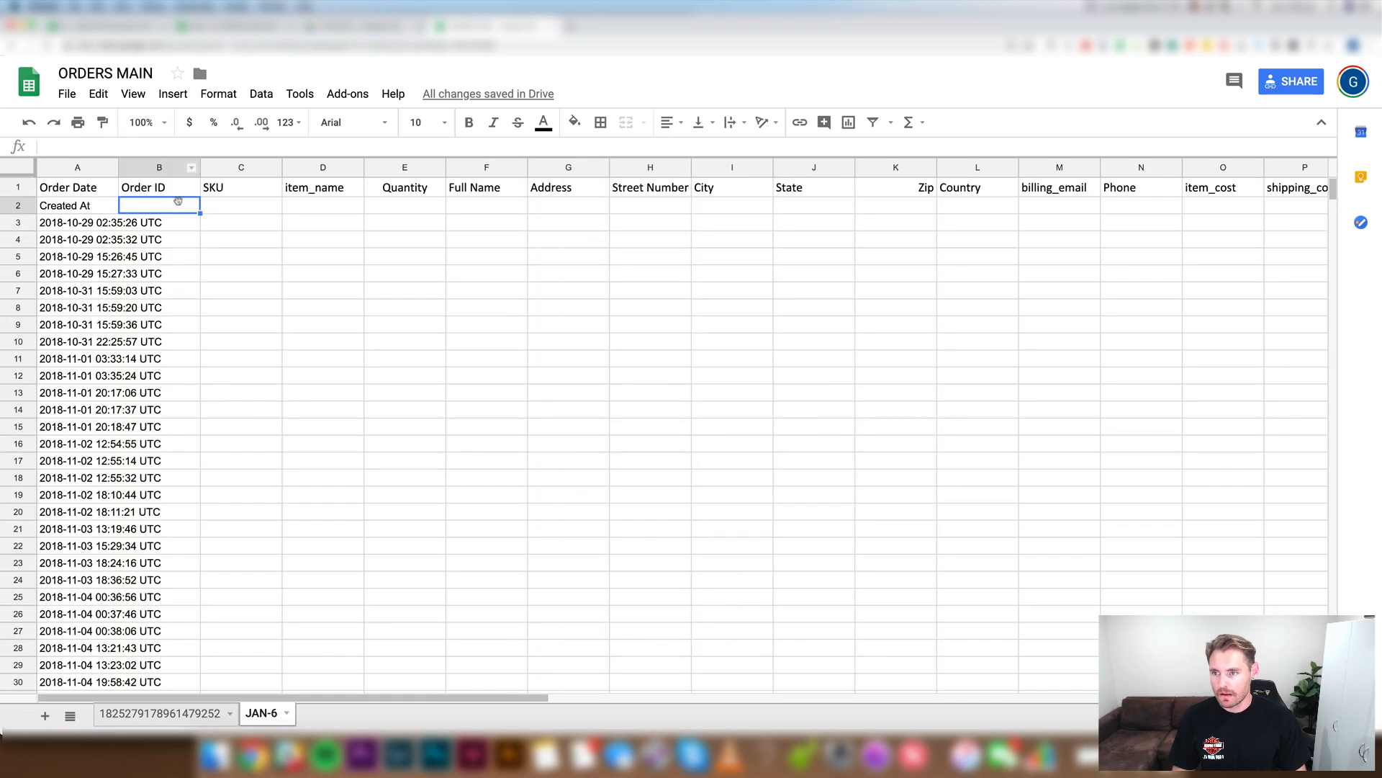
key("ctrl+v")
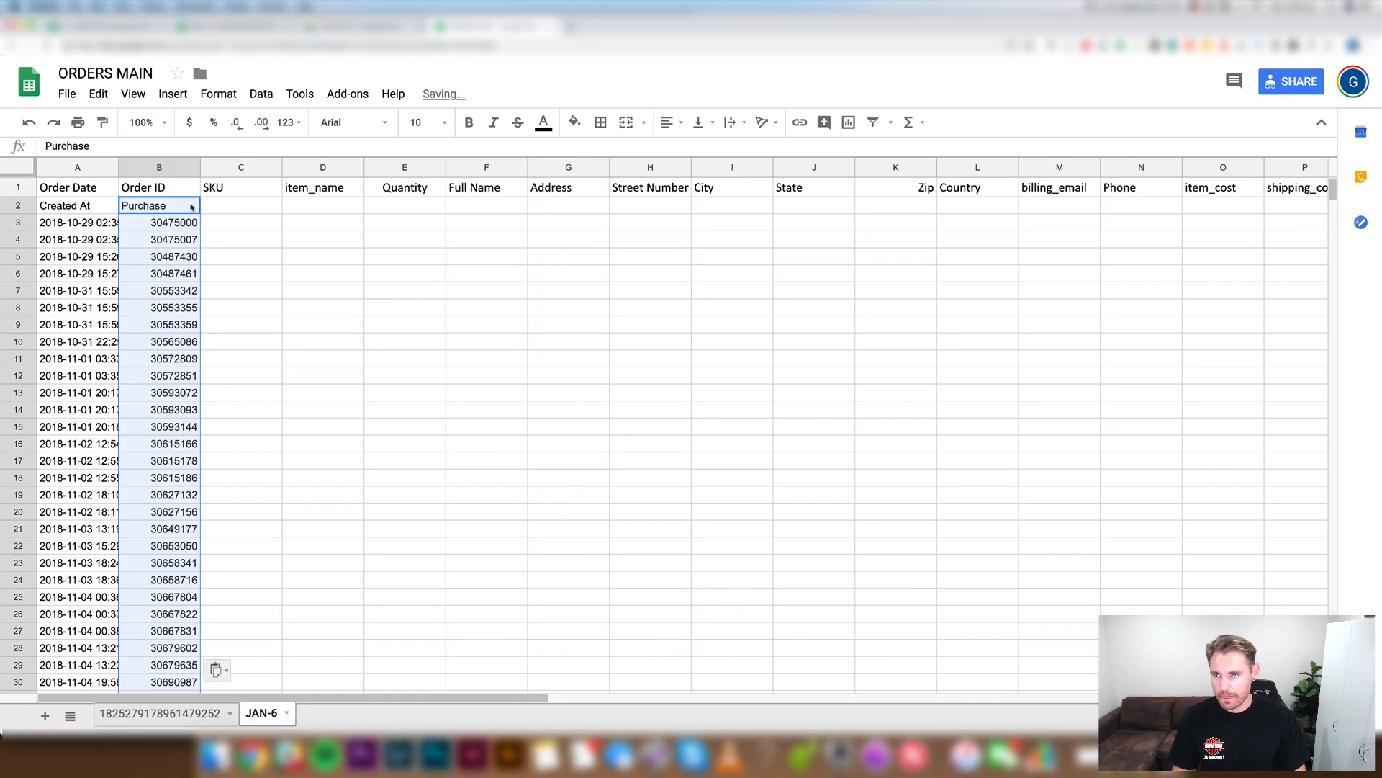
left_click(252, 208)
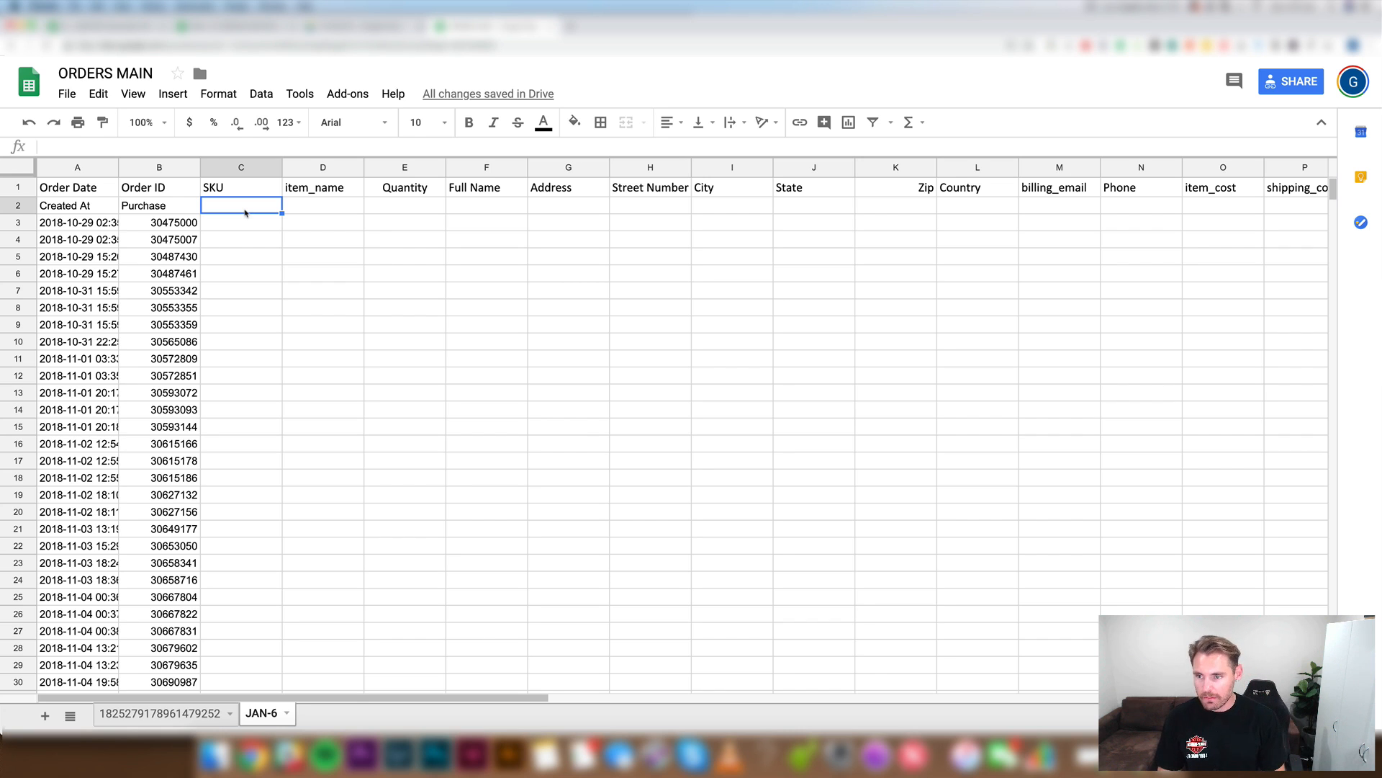
type("sungalsses1")
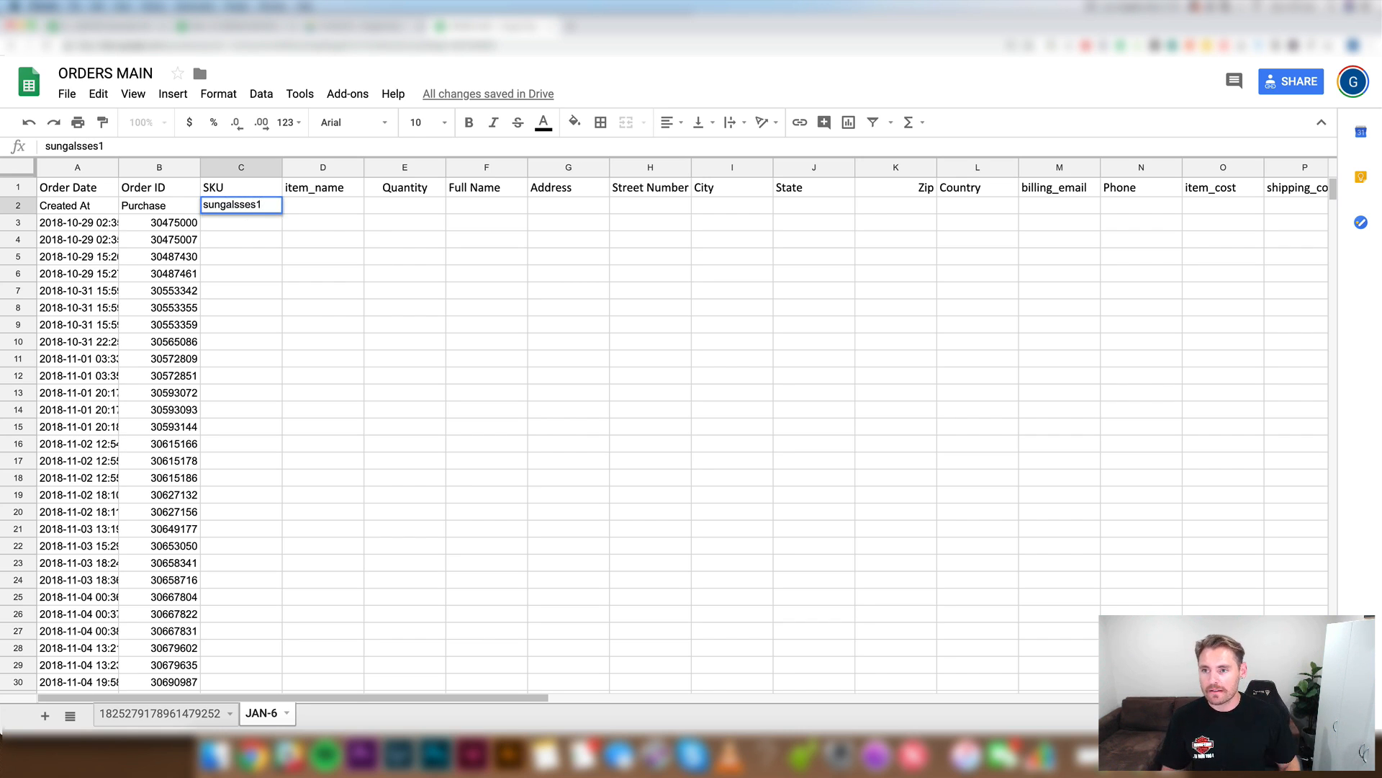
left_click(288, 243)
left_click(259, 209)
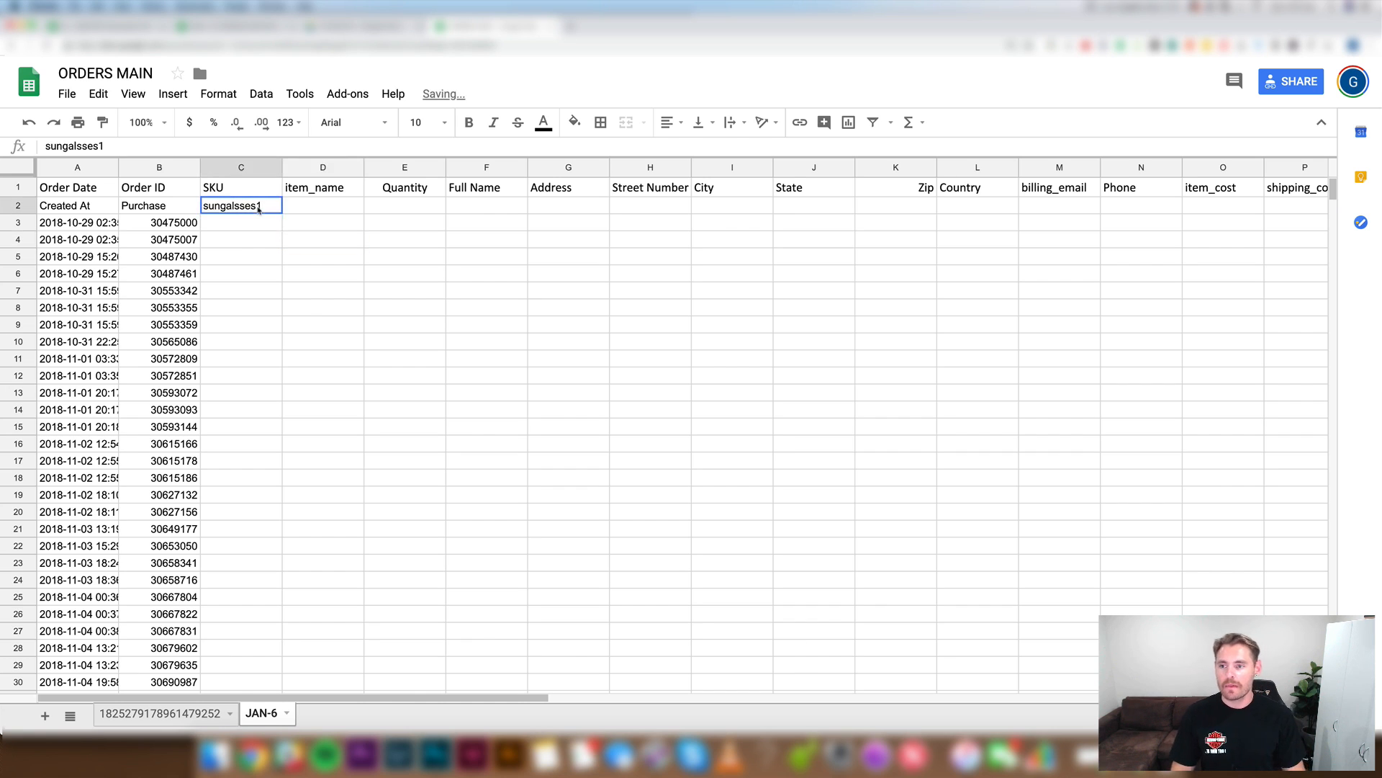
key("ctrl+c")
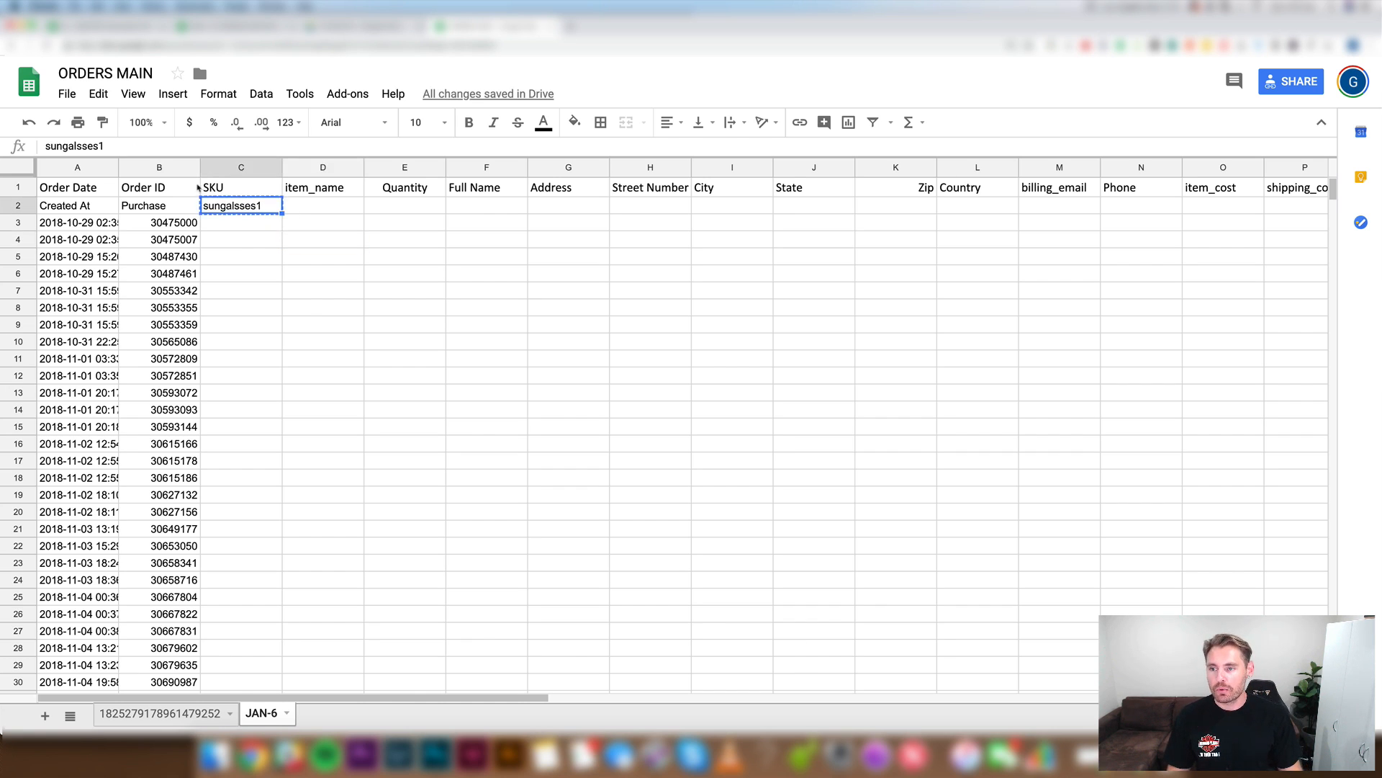
left_click(238, 247)
left_click(242, 292)
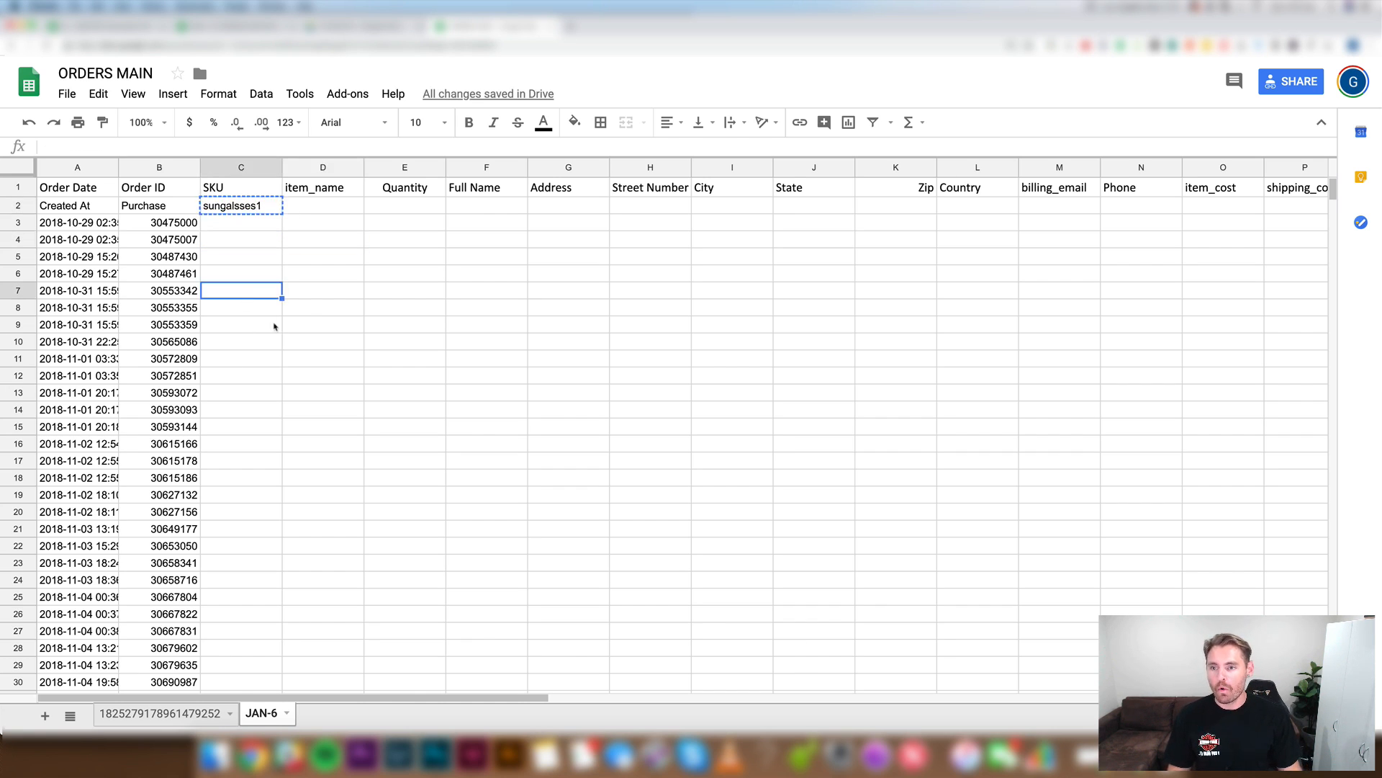
left_click(325, 208)
left_click(242, 209)
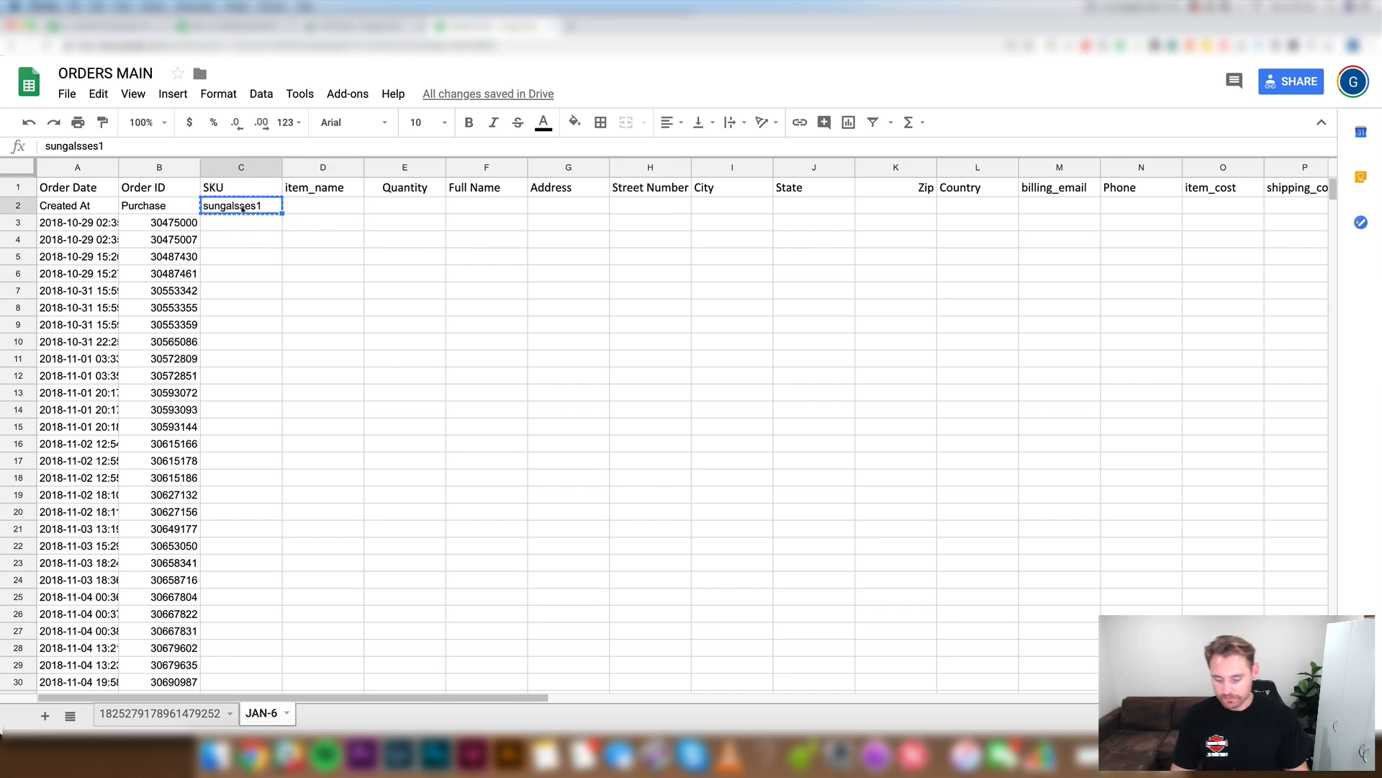
key("Delete")
left_click(315, 291)
Step: Copy the exported Product Names column into the item_name column of JAN-6, starting at D2
left_click(338, 208)
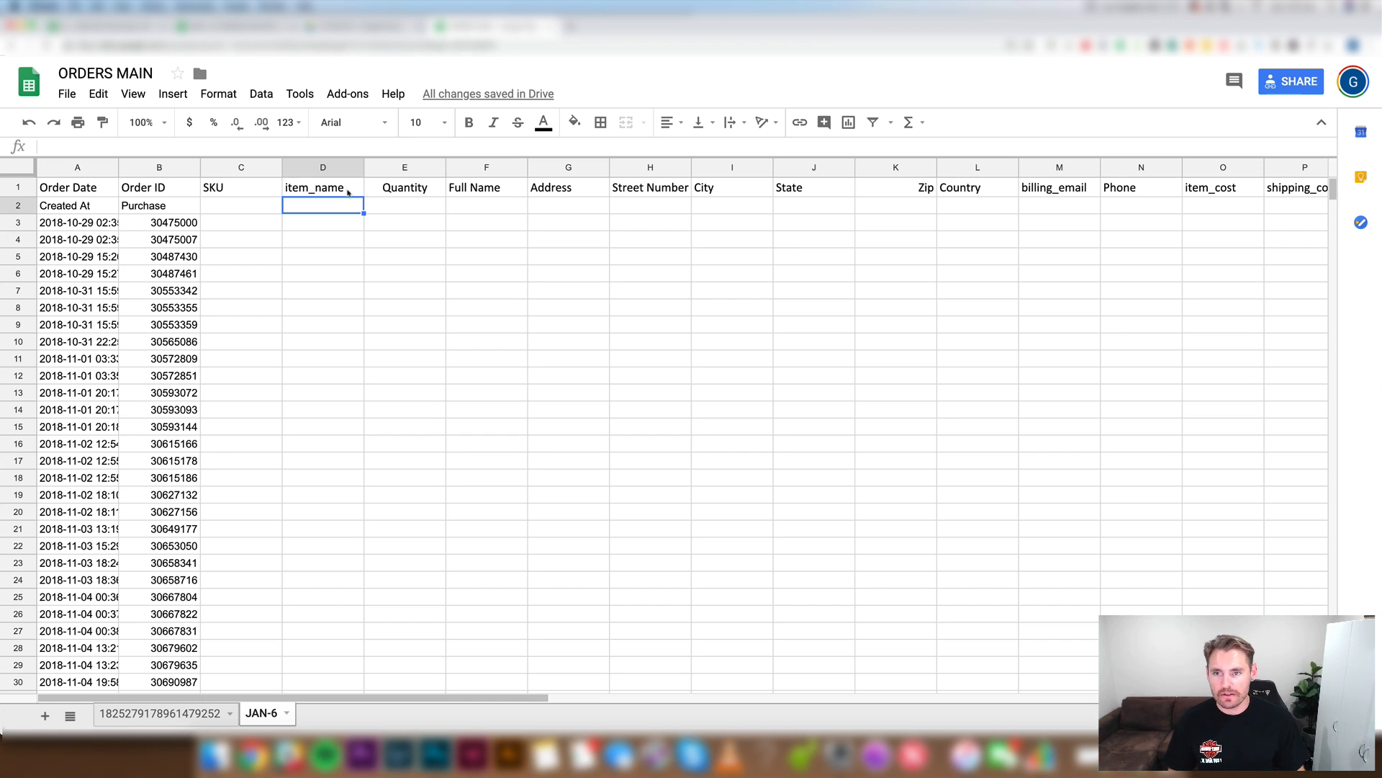
left_click(212, 712)
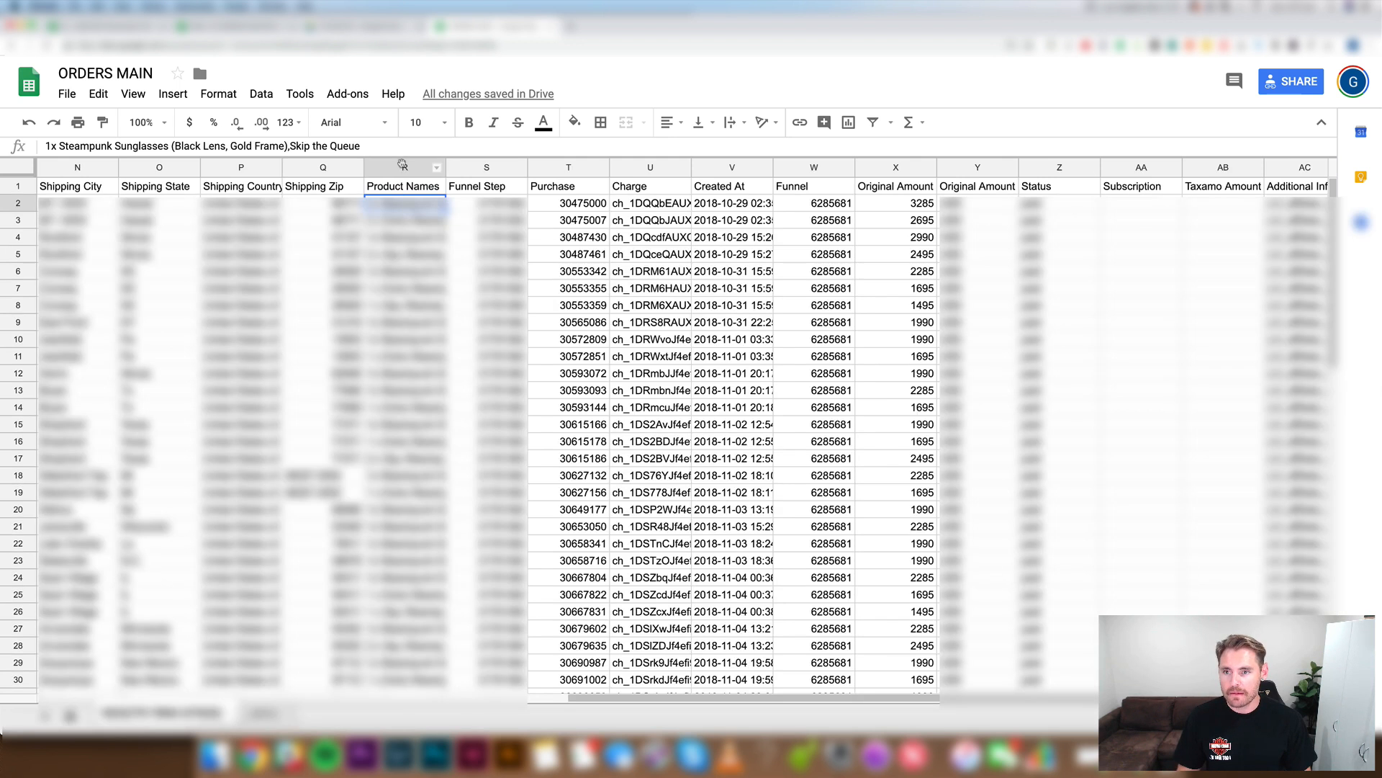
left_click(404, 166)
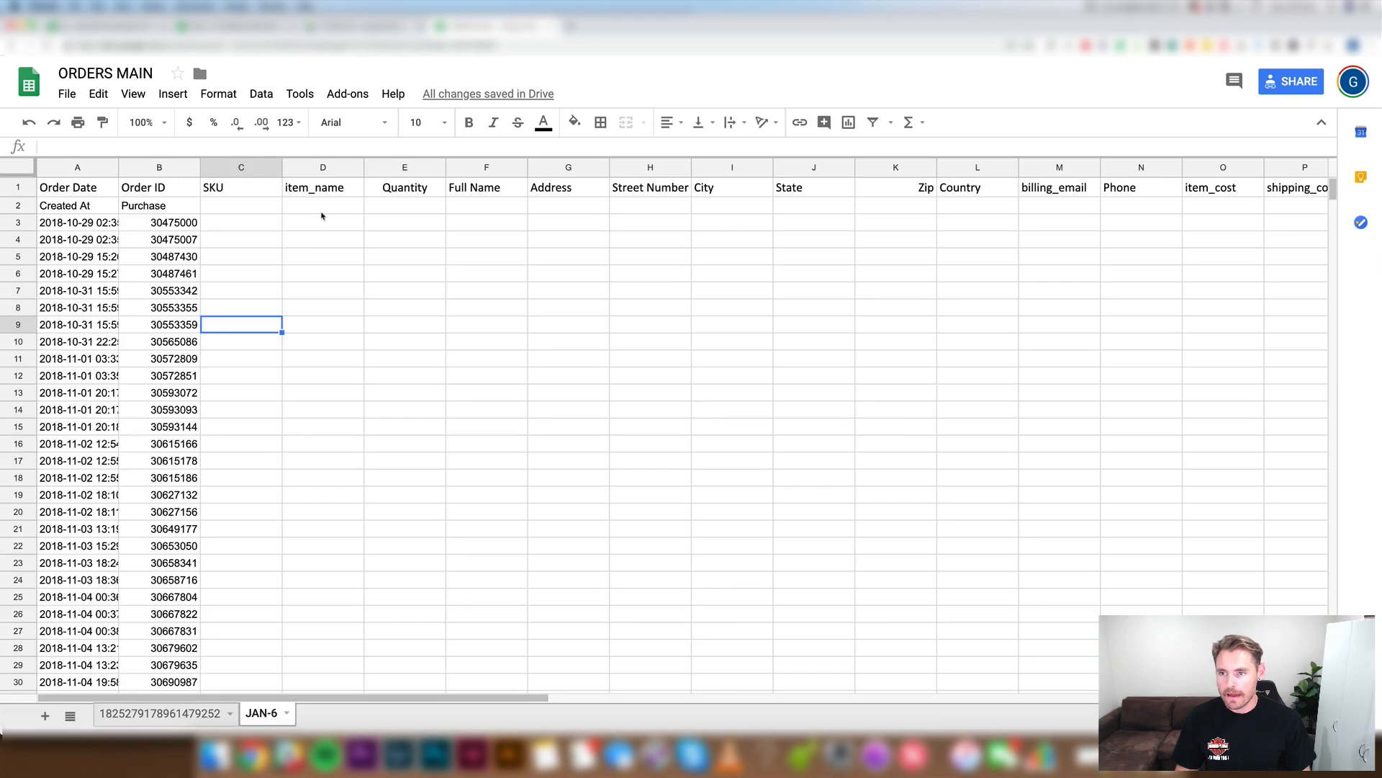
left_click(322, 211)
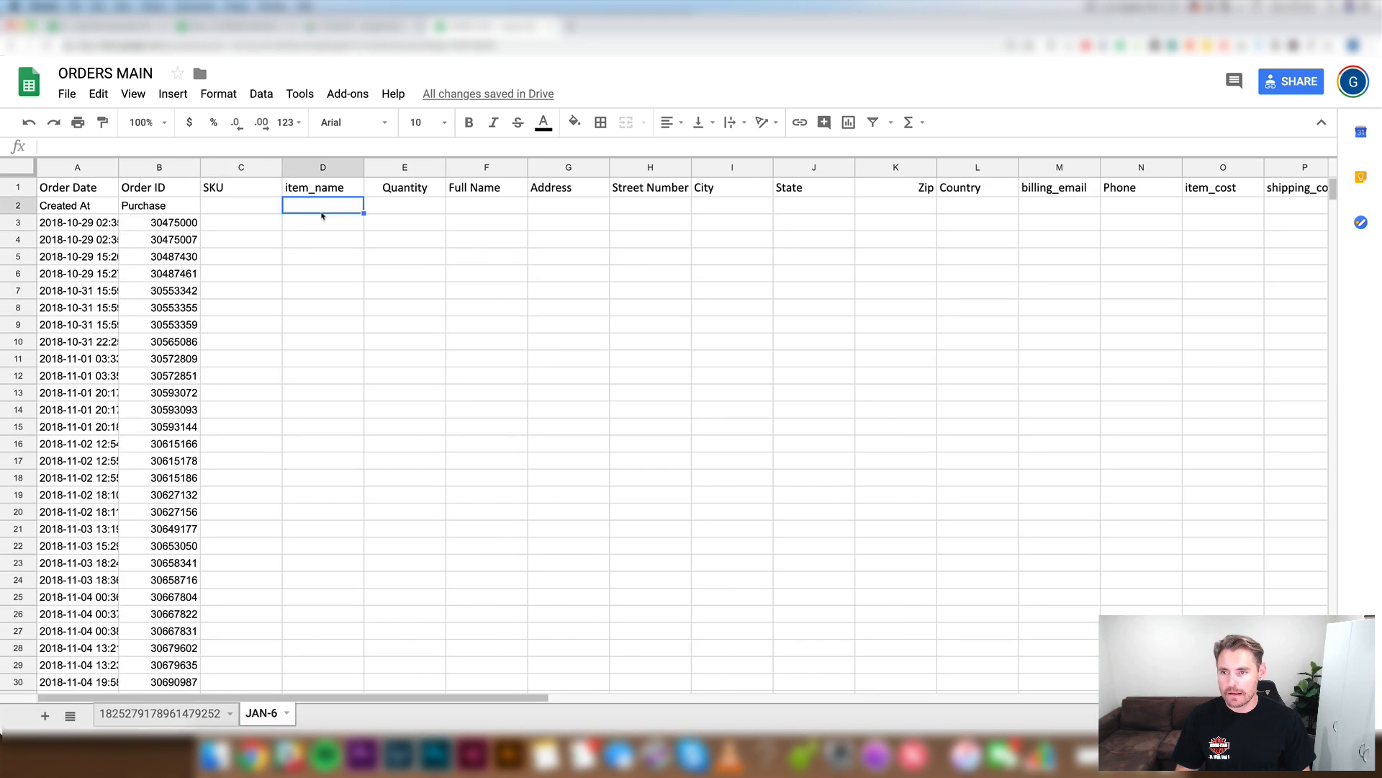
key("super+v")
Step: Enter the first two order quantities in the Quantity column: 1 in E3 and 2 in E4
left_click(394, 207)
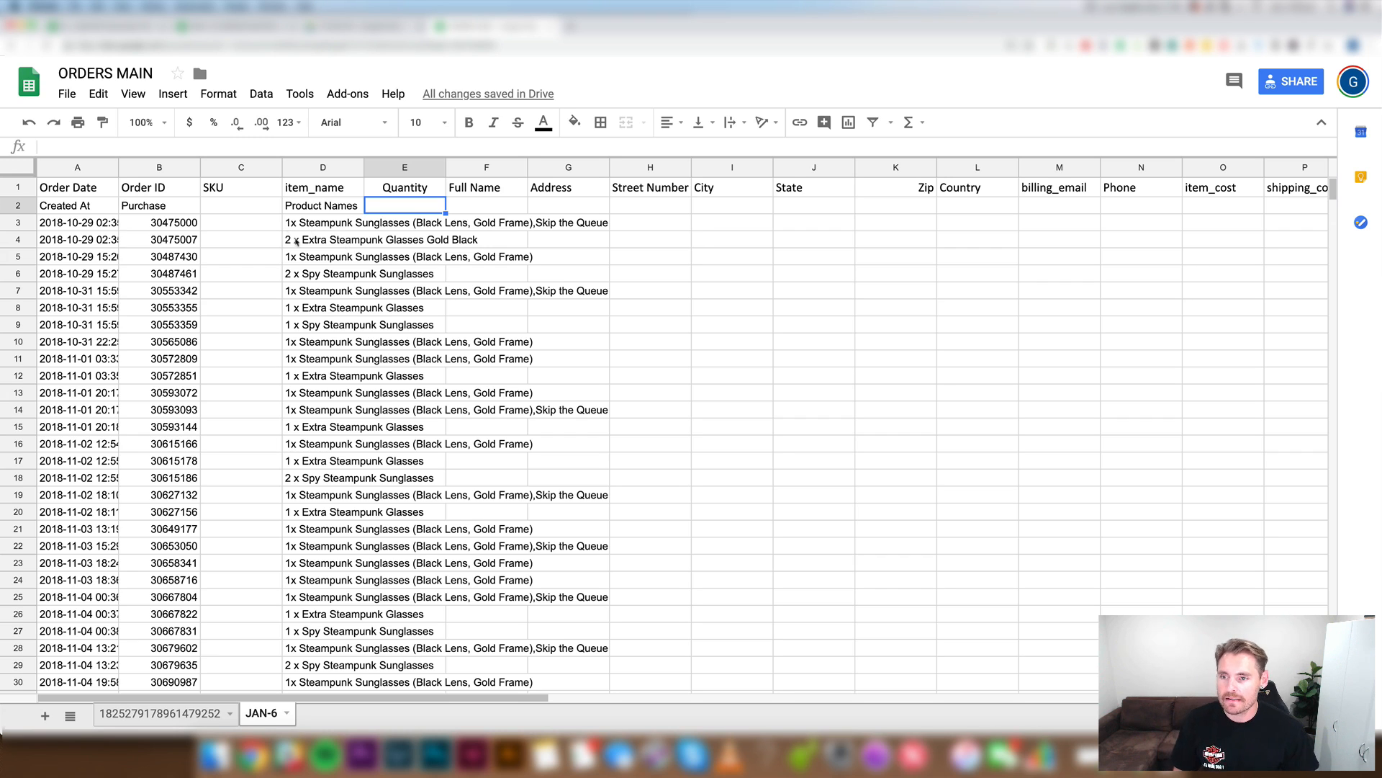
left_click(293, 244)
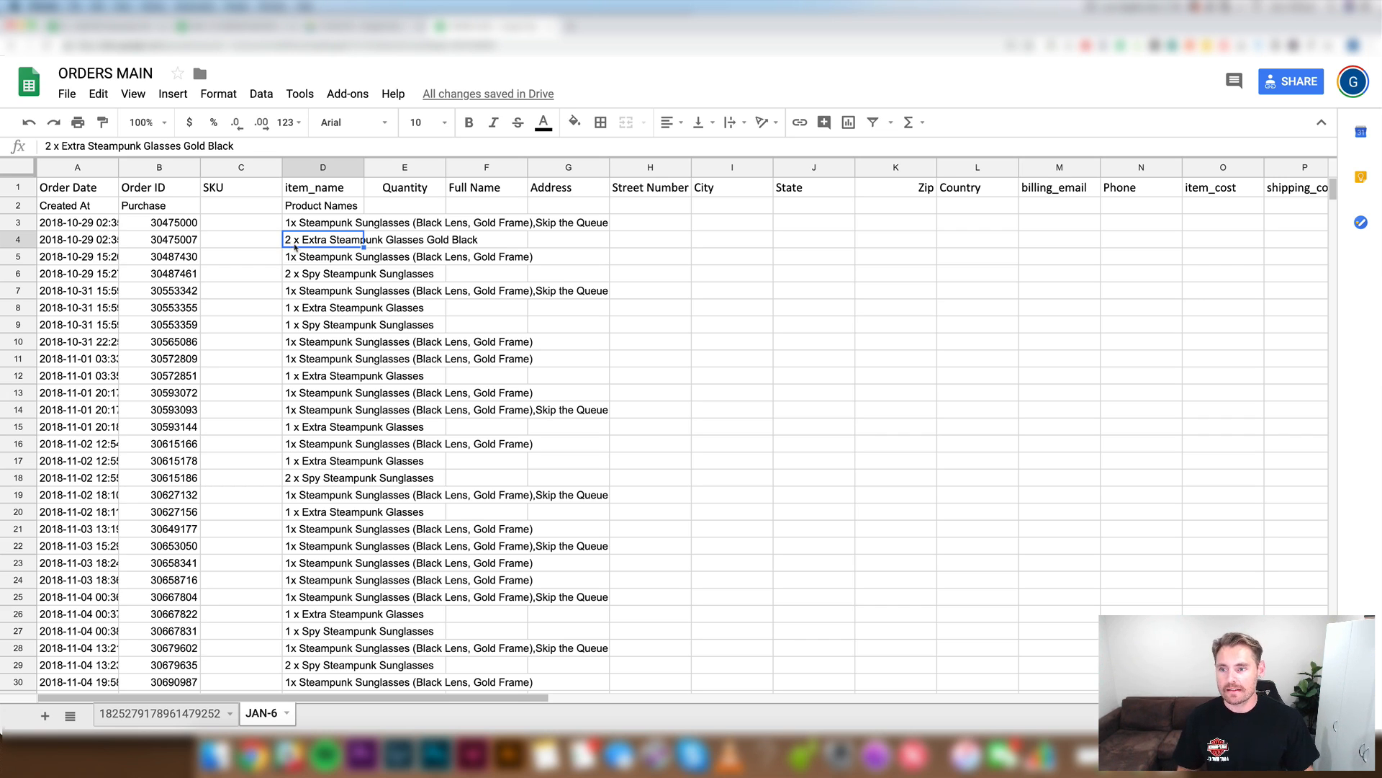
left_click(369, 223)
type("1")
left_click(587, 244)
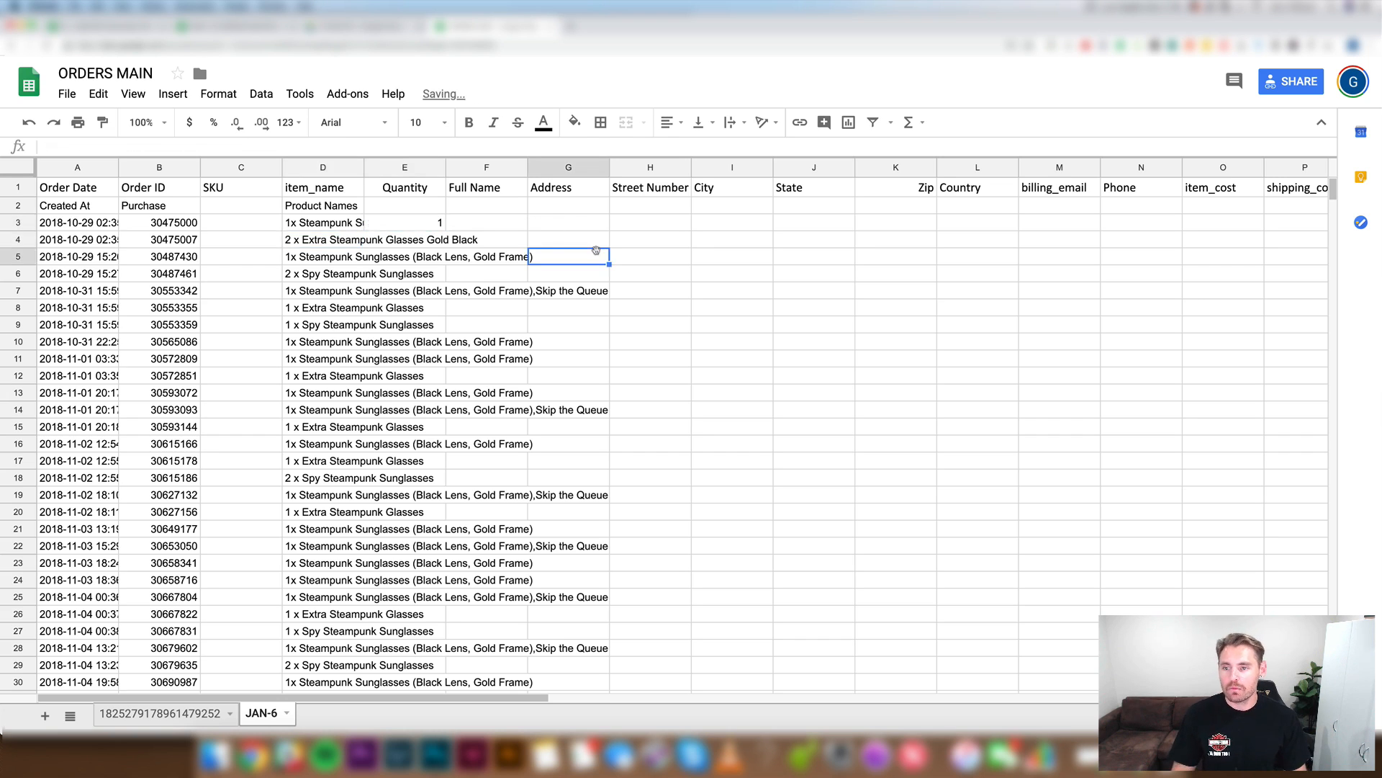
left_click(437, 242)
type("2")
left_click(628, 239)
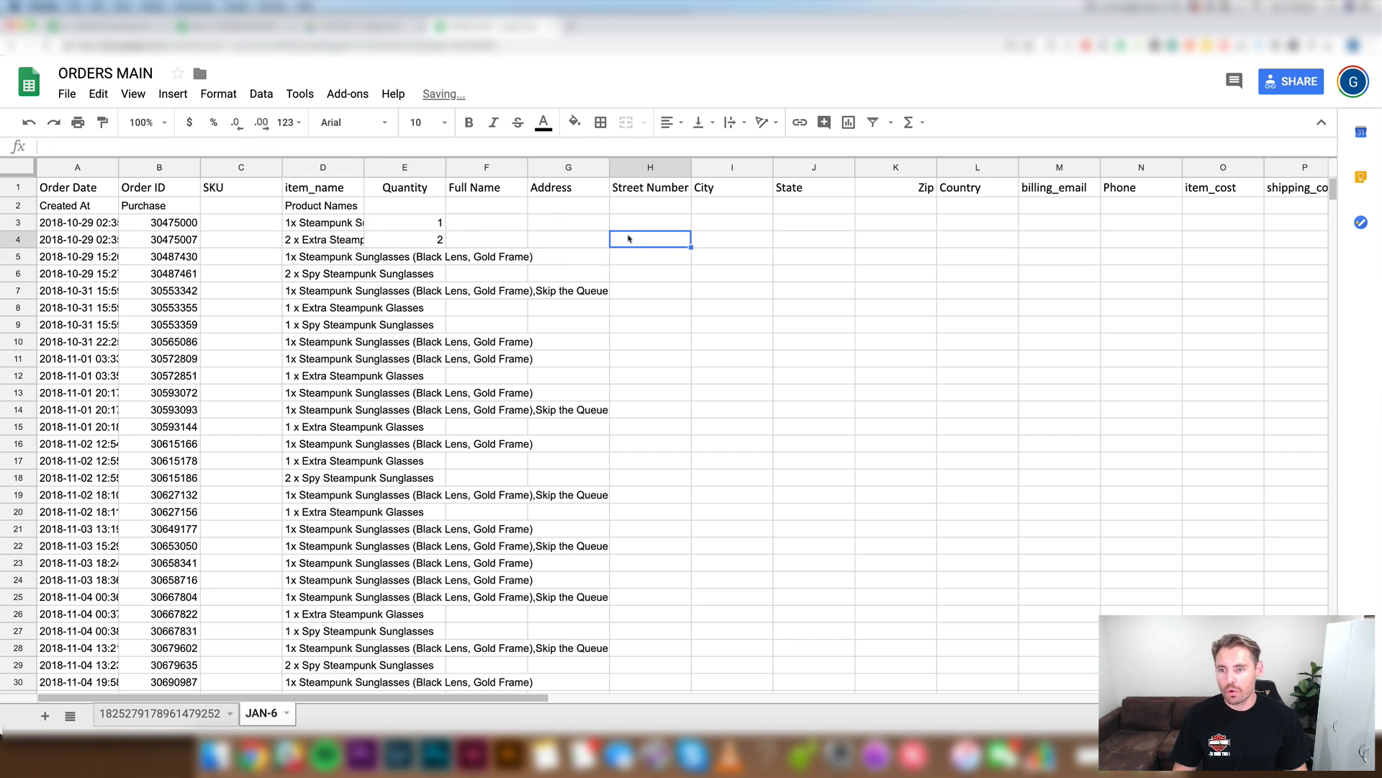
left_click(425, 257)
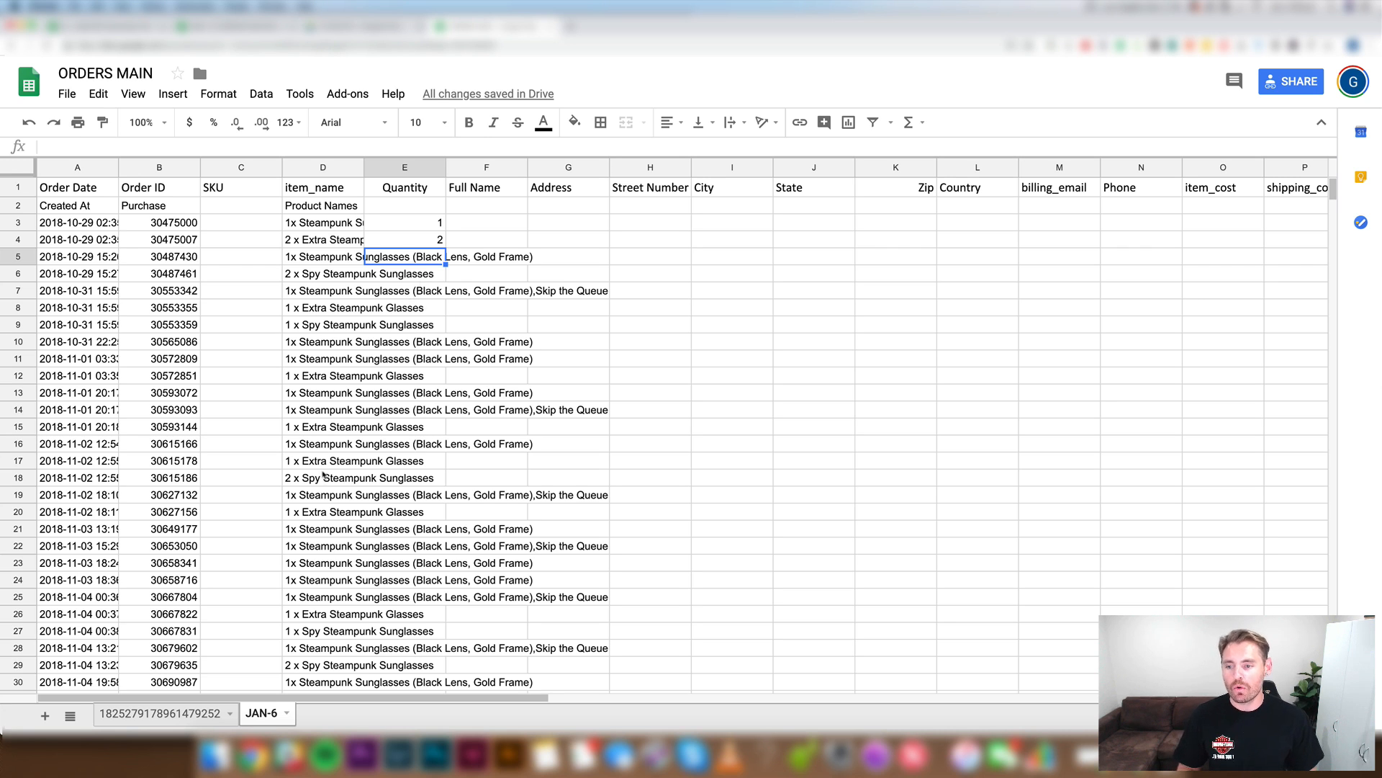
Step: Sort the whole JAN-6 sheet by item_name from A to Z, treating the first row as a header row
left_click(18, 170)
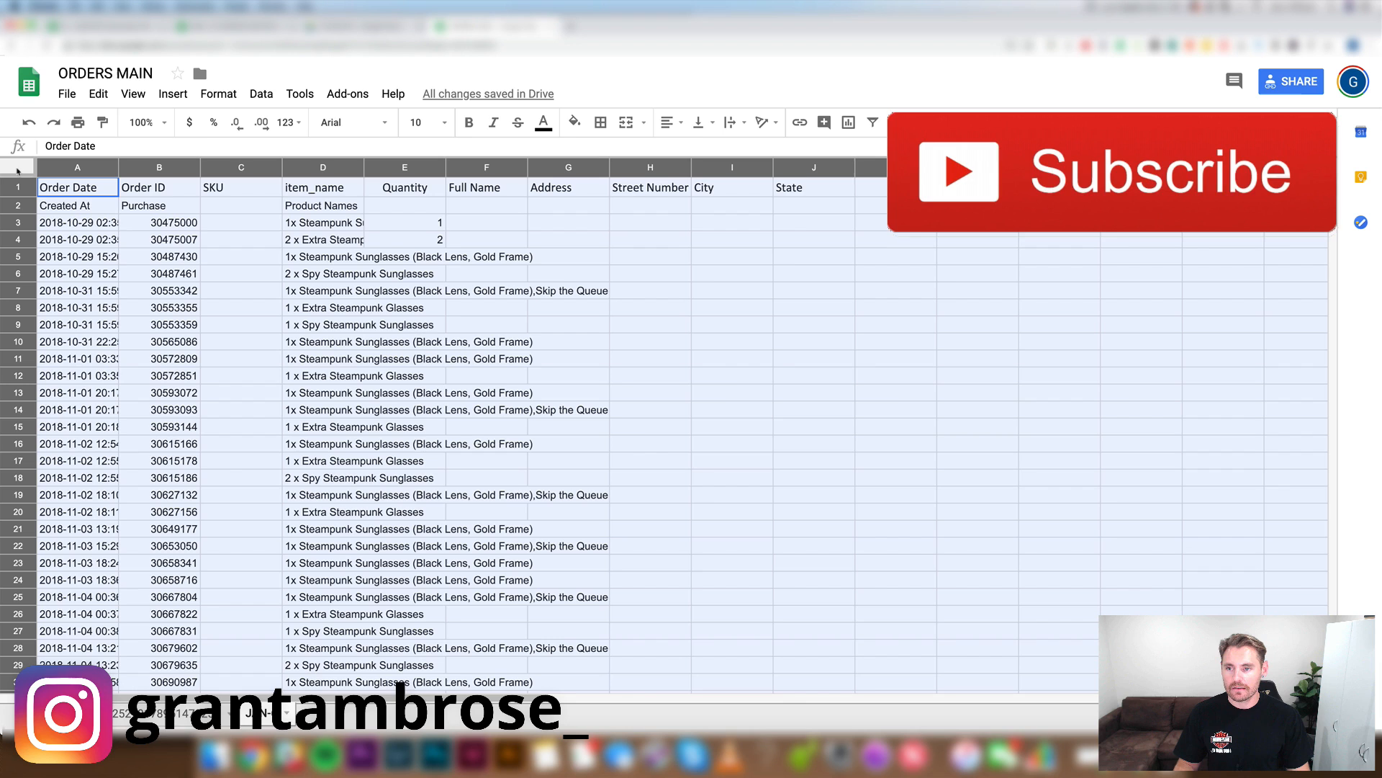
left_click(259, 93)
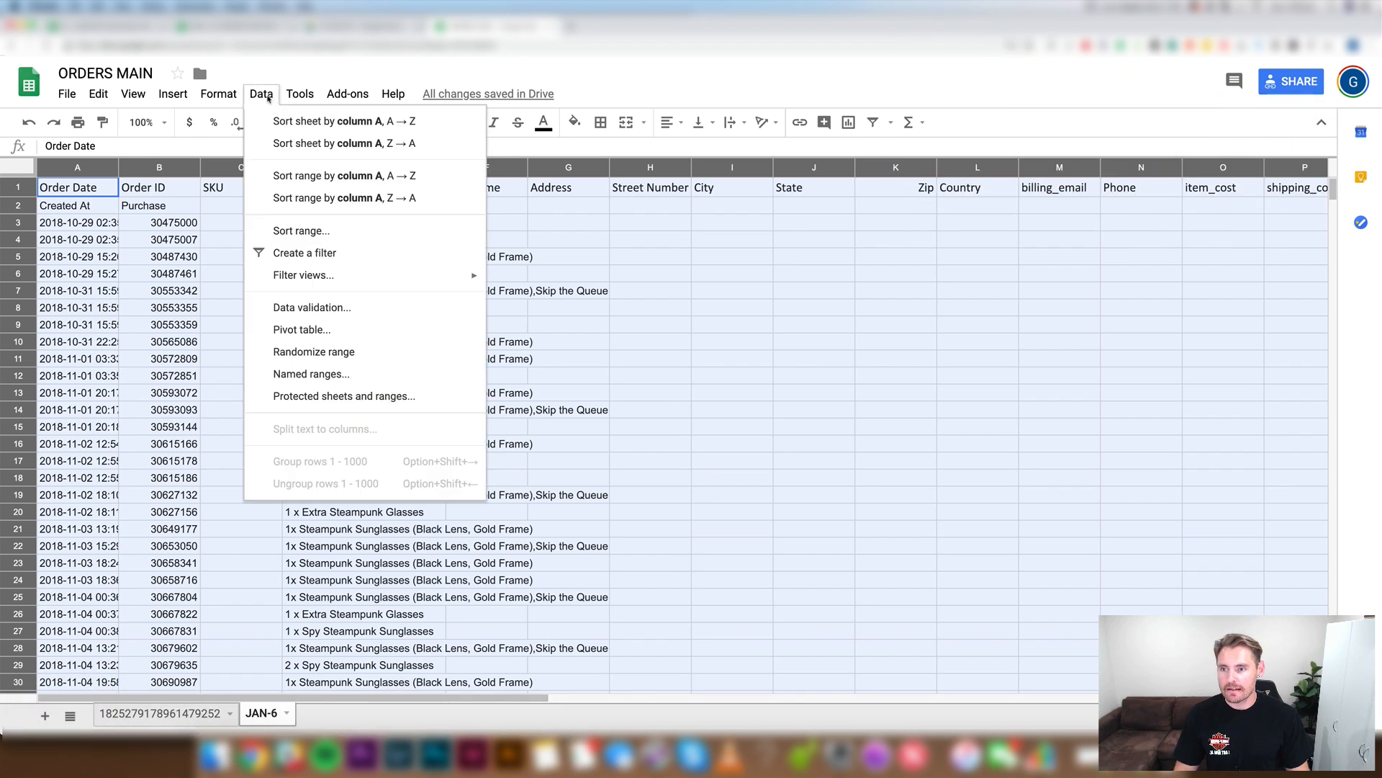
left_click(292, 232)
left_click(569, 366)
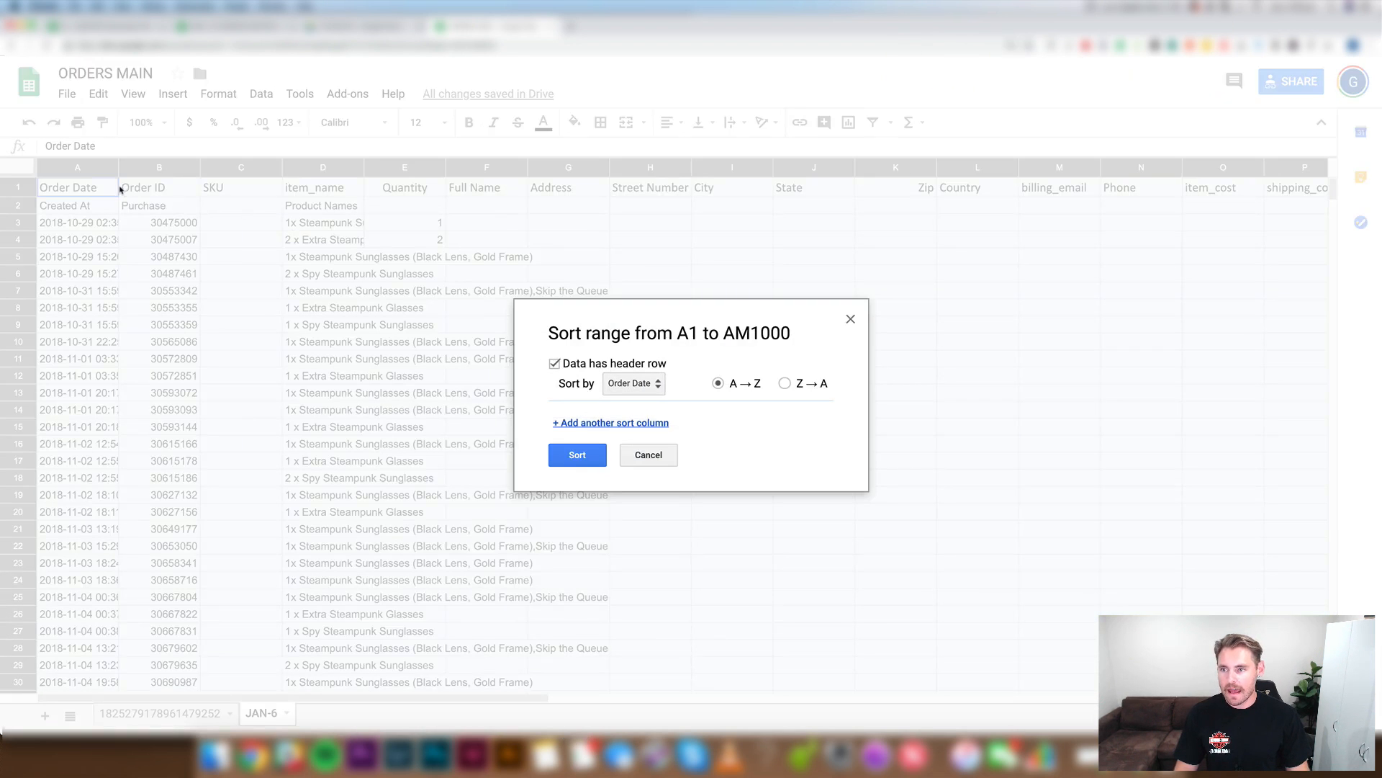
left_click(637, 387)
left_click(653, 460)
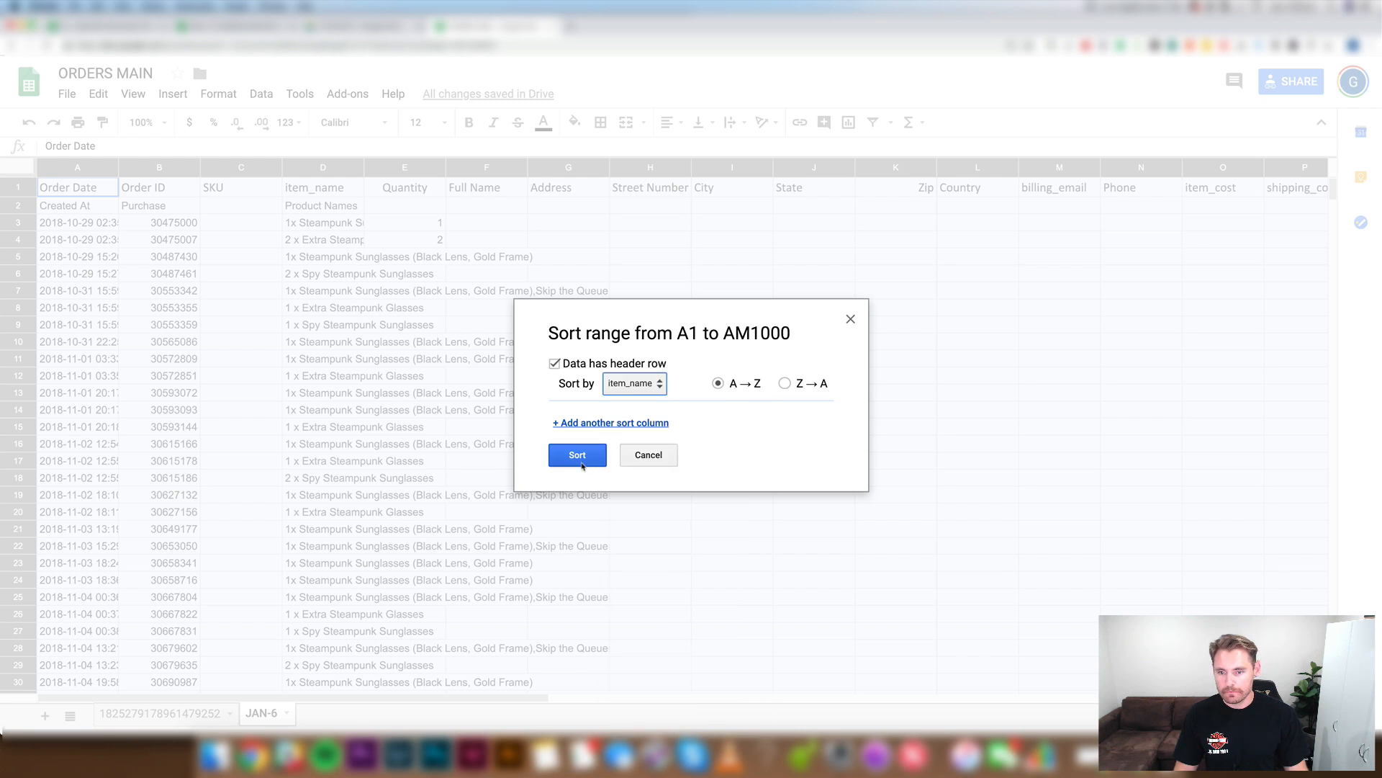
left_click(578, 454)
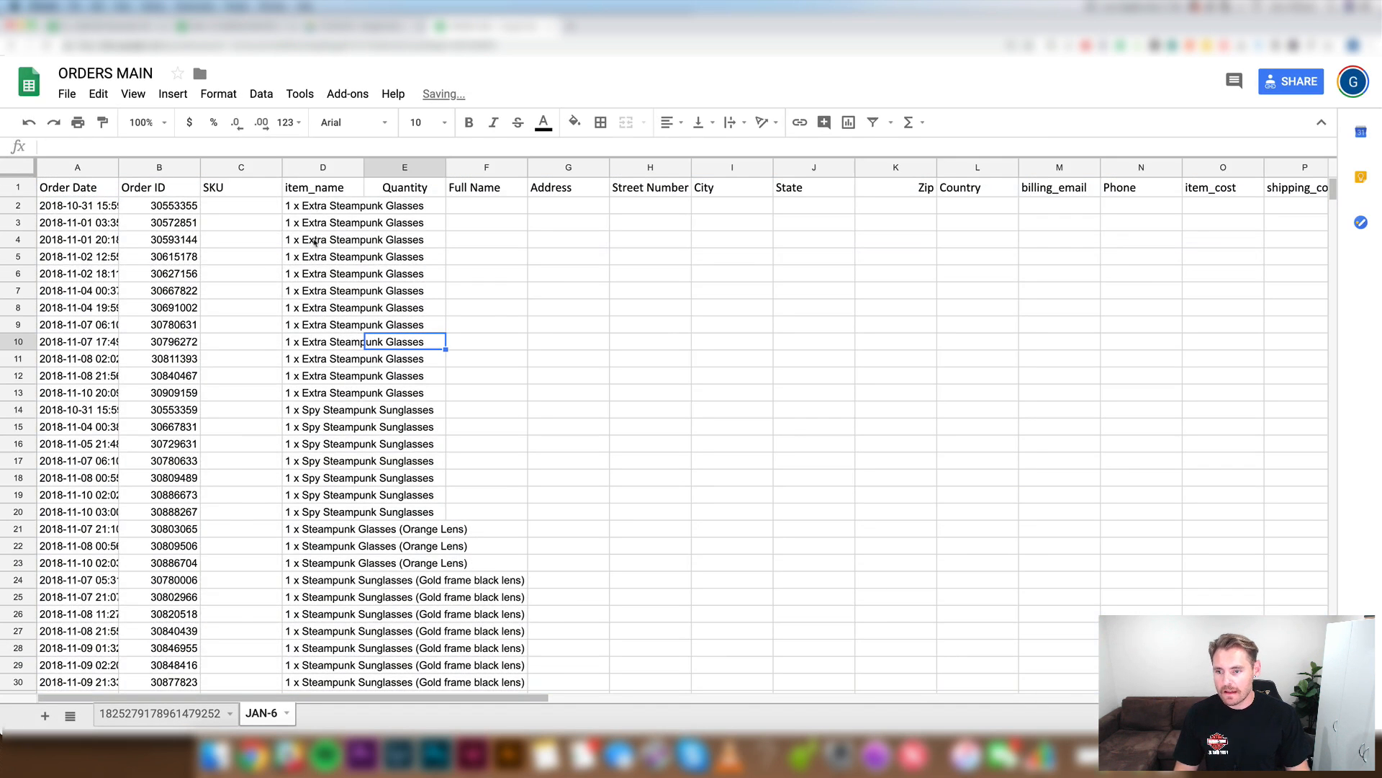
Step: Enter quantity 1 in E2 and fill it down the Quantity column to row 52
left_click(430, 207)
type("1")
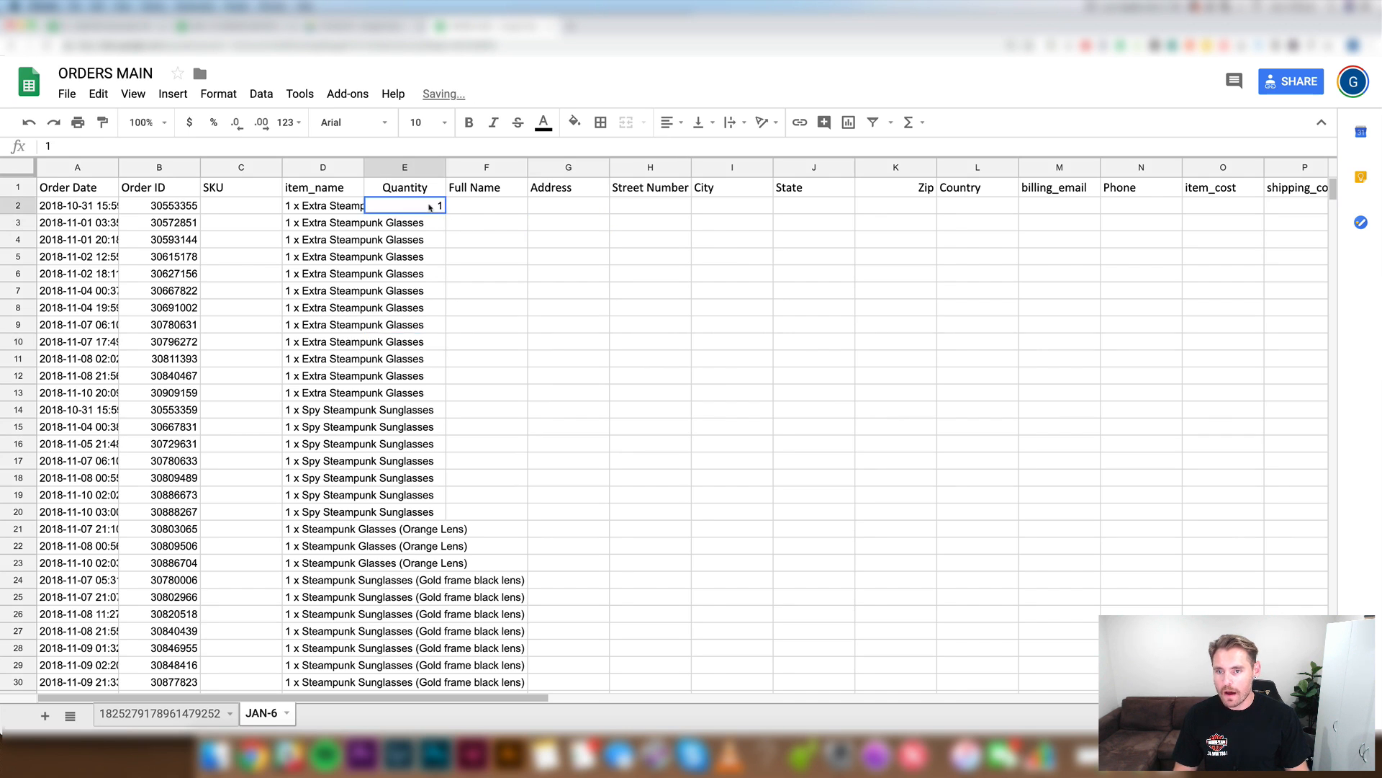
left_click_drag(446, 214, 436, 645)
left_click(407, 529)
scroll(290, 409, "up", 4)
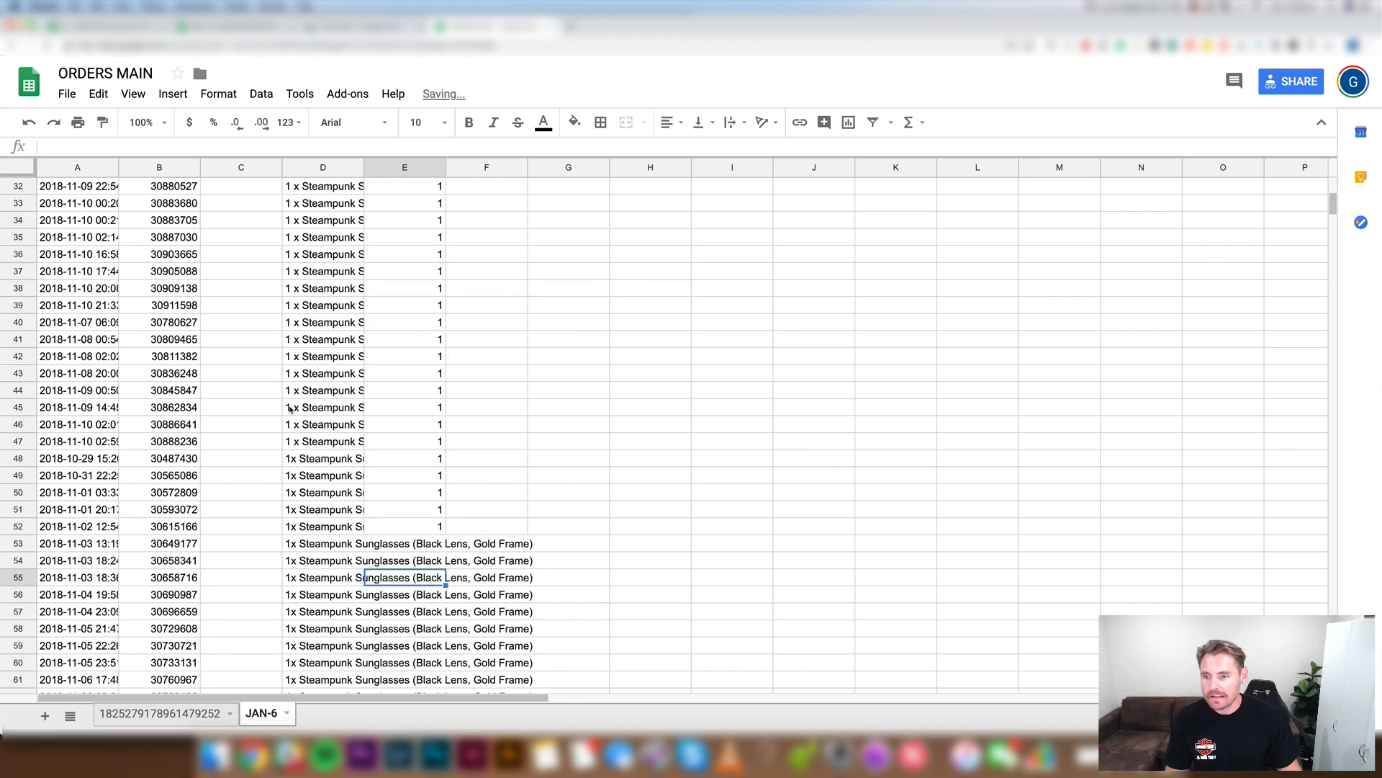
scroll(290, 408, "up", 1)
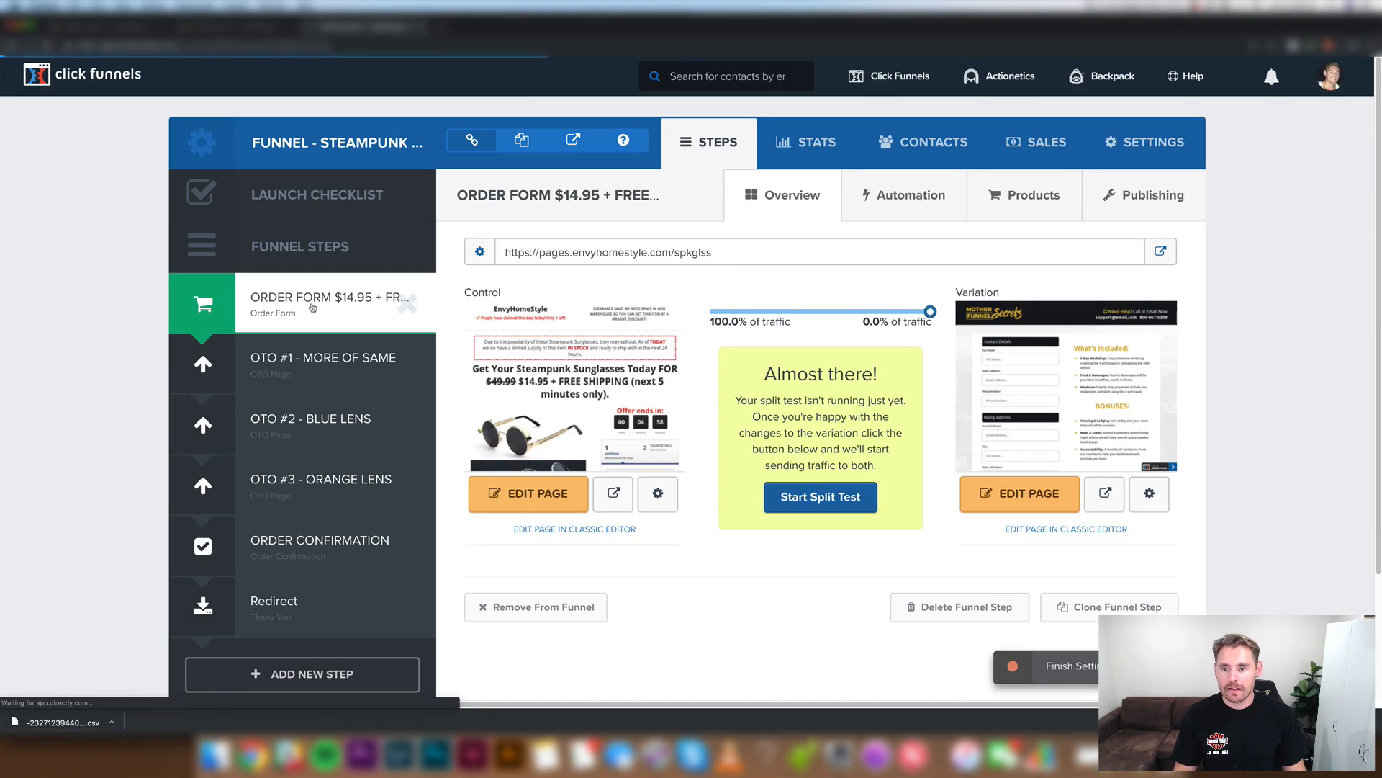
Step: Switch to ClickFunnels and open the 1 x Steampunk Sunglasses product of the ORDER FORM $14.95 step for editing
left_click(1039, 209)
left_click(1062, 317)
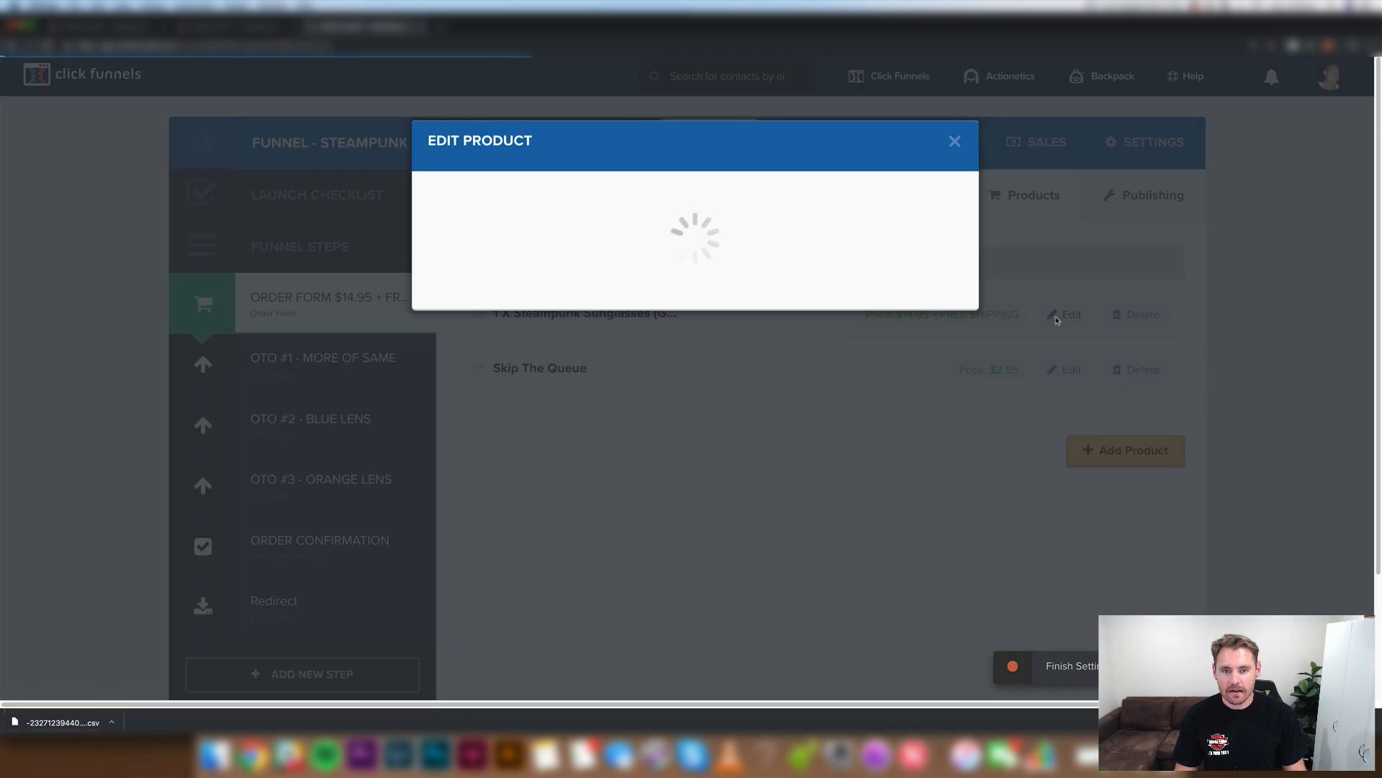
left_click_drag(697, 265, 446, 265)
Step: Return to the JAN-6 order sheet and check the full item_name entry in row 41
key("super+Tab")
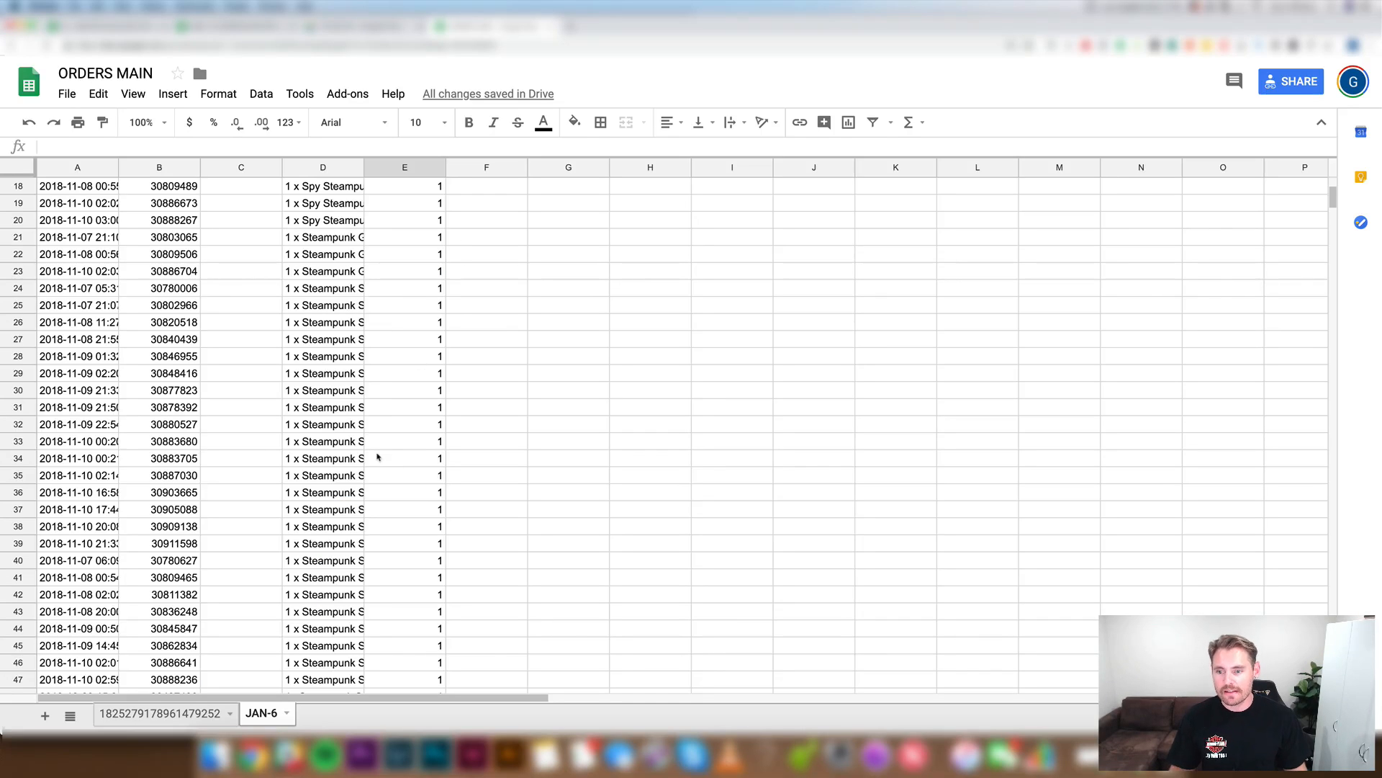
scroll(367, 450, "down", 3)
left_click(323, 426)
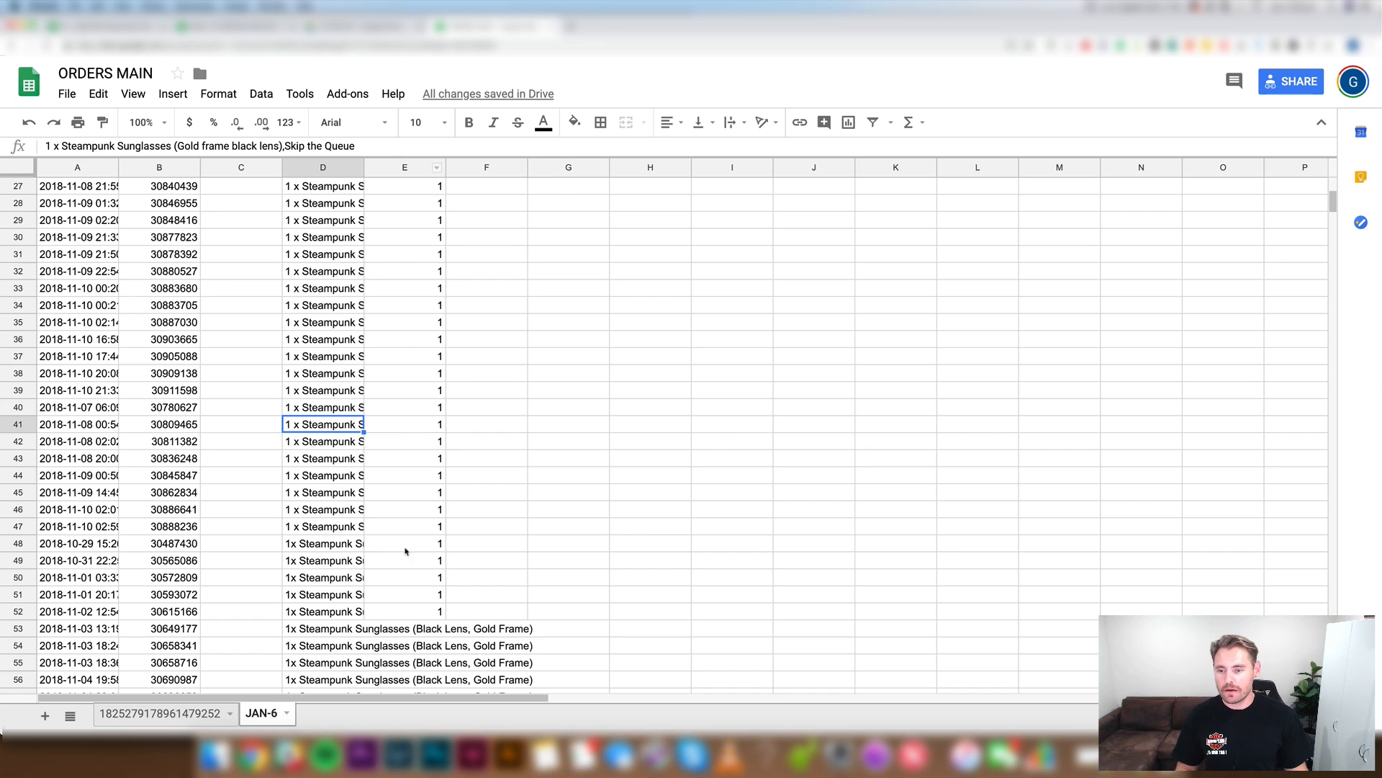
Step: Freeze the first row of the JAN-6 sheet and check the headers against the rows further down
scroll(407, 547, "up", 9)
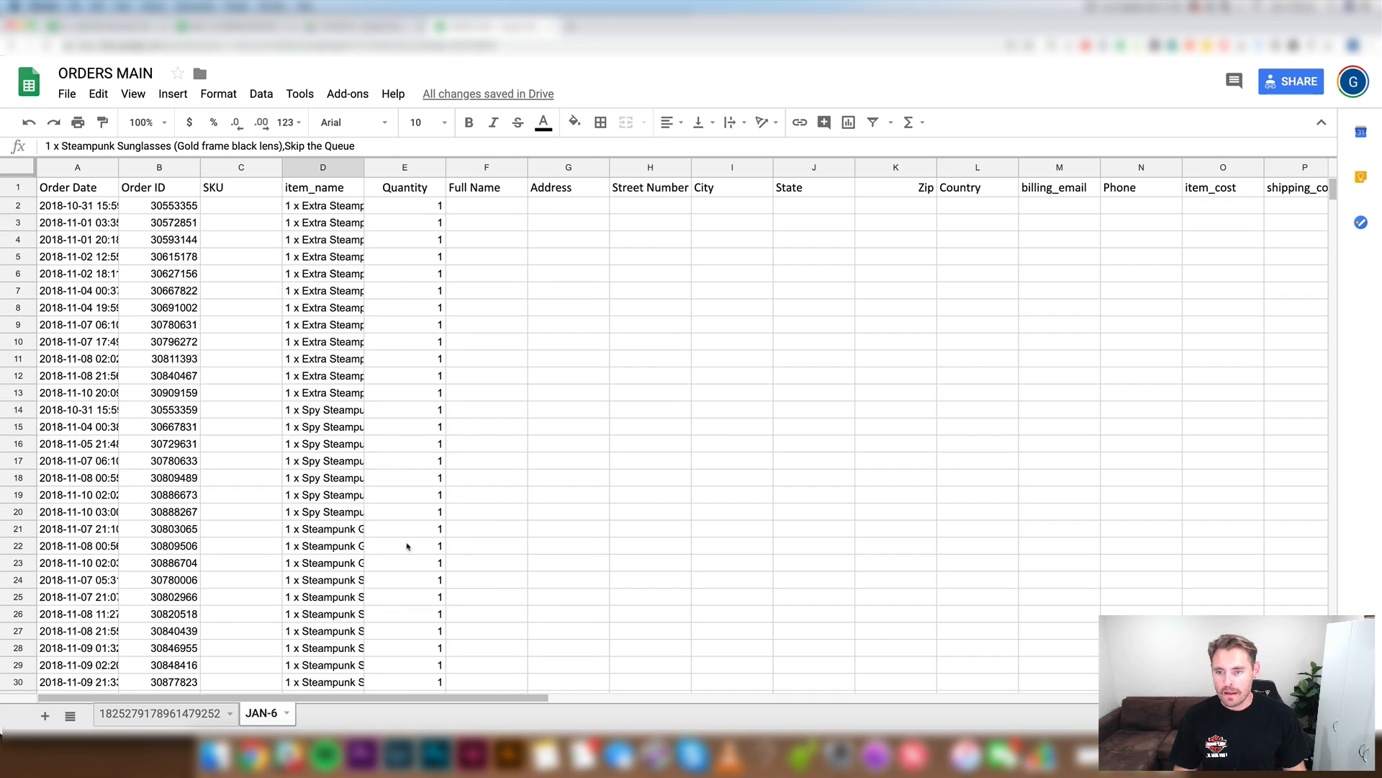
scroll(407, 547, "down", 5)
scroll(404, 404, "up", 5)
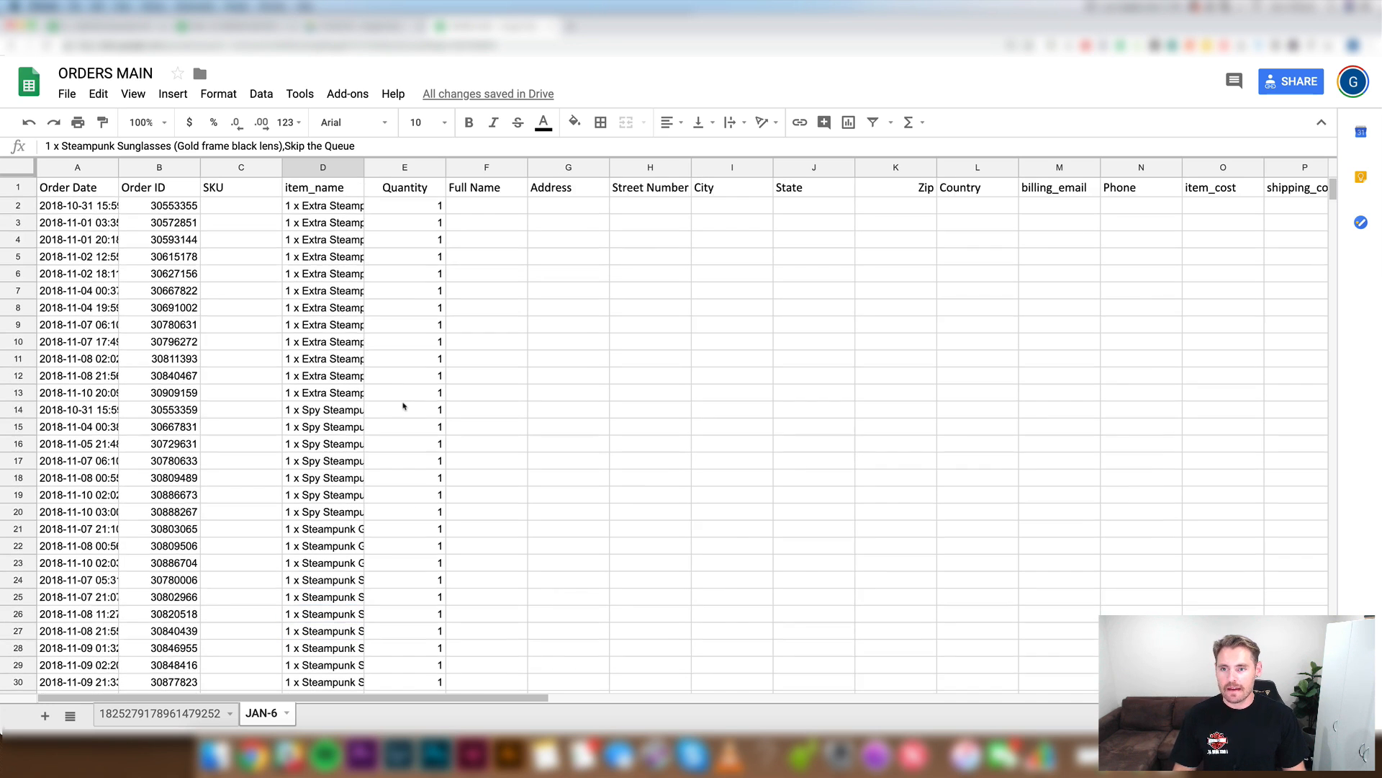
left_click(20, 189)
left_click(218, 100)
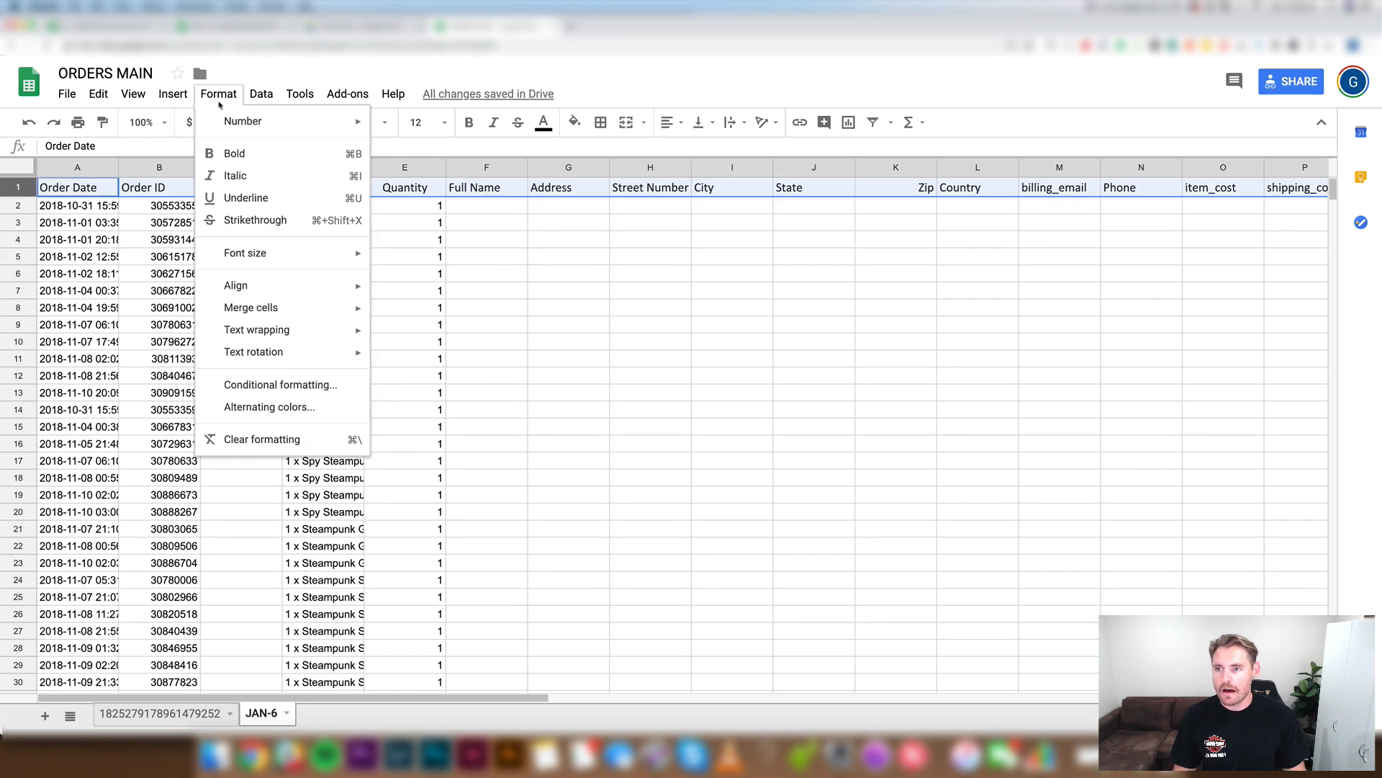
mouse_move(133, 94)
mouse_move(202, 121)
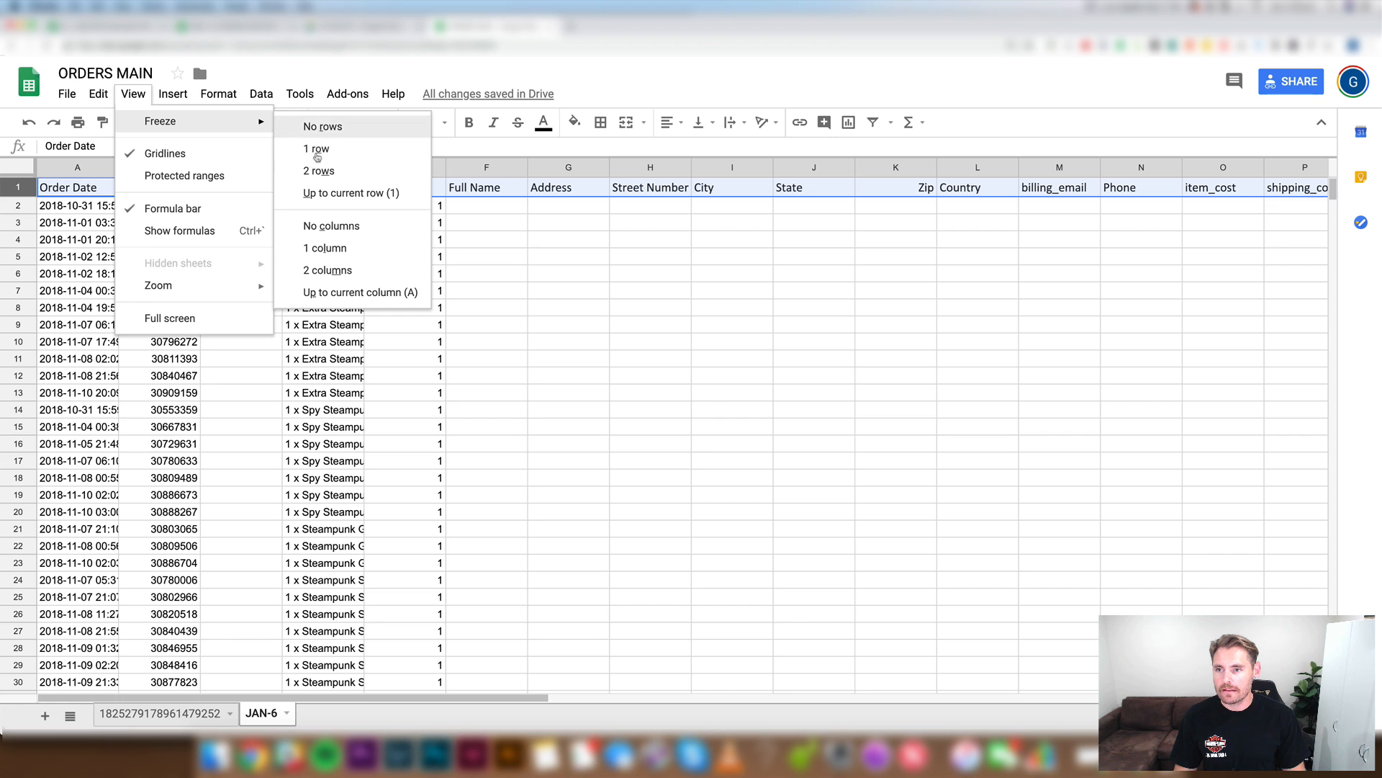
left_click(317, 151)
scroll(642, 349, "down", 10)
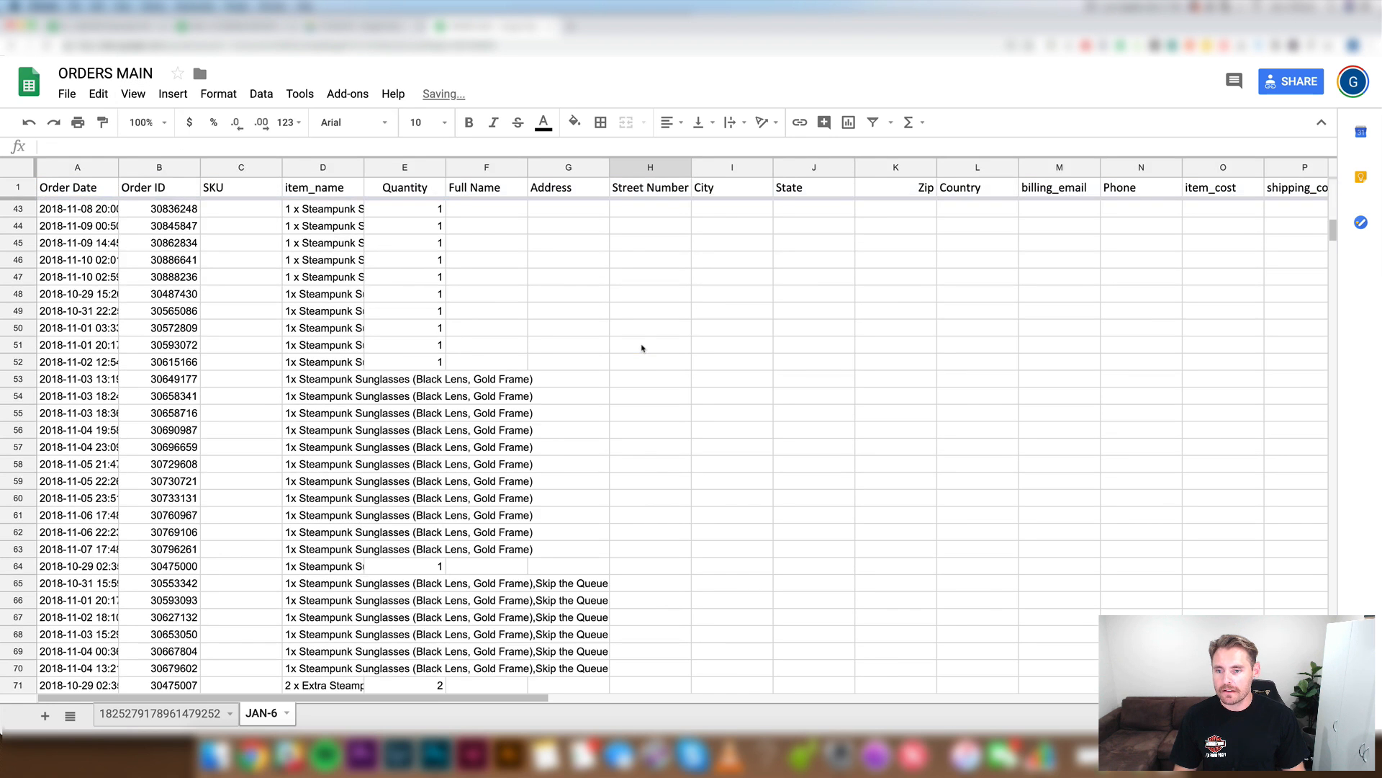
scroll(642, 348, "up", 10)
left_click(461, 332)
scroll(461, 333, "down", 14)
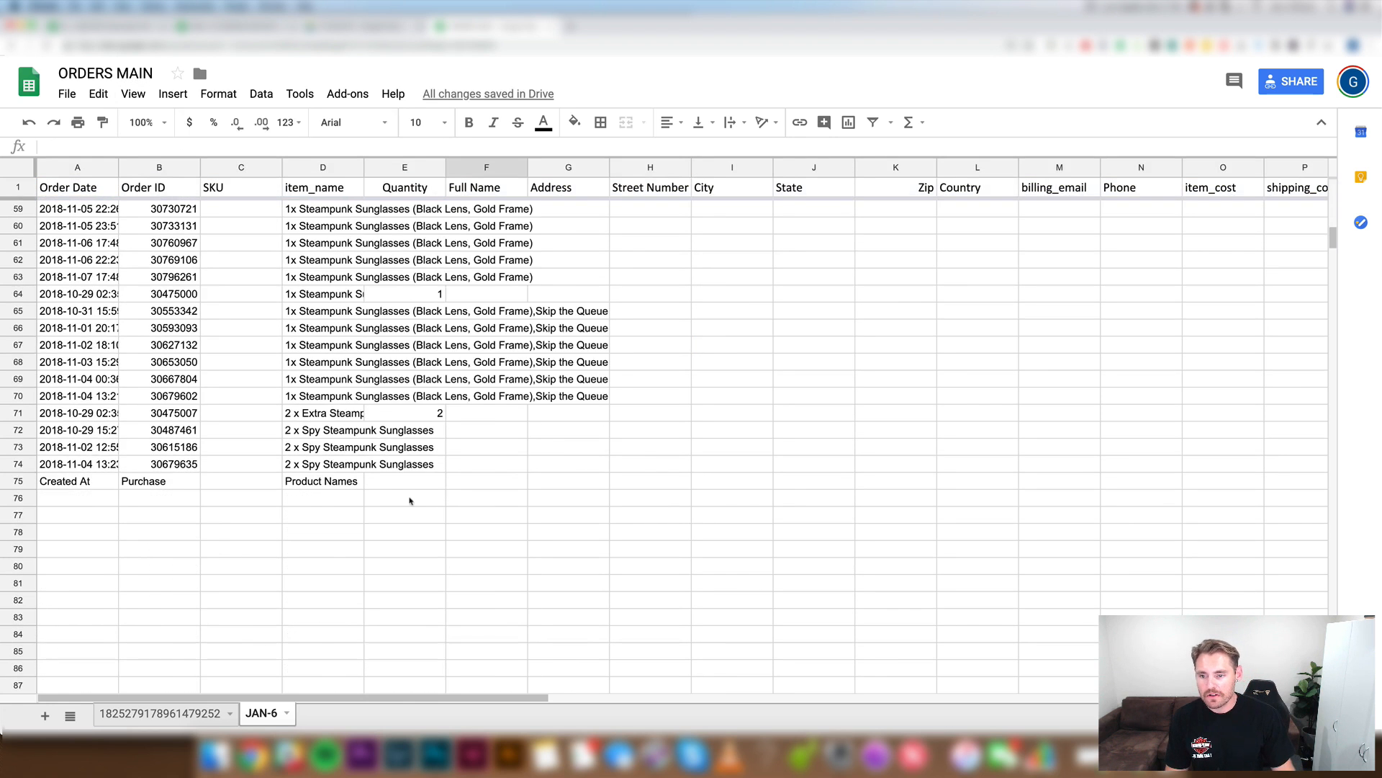
scroll(410, 500, "up", 15)
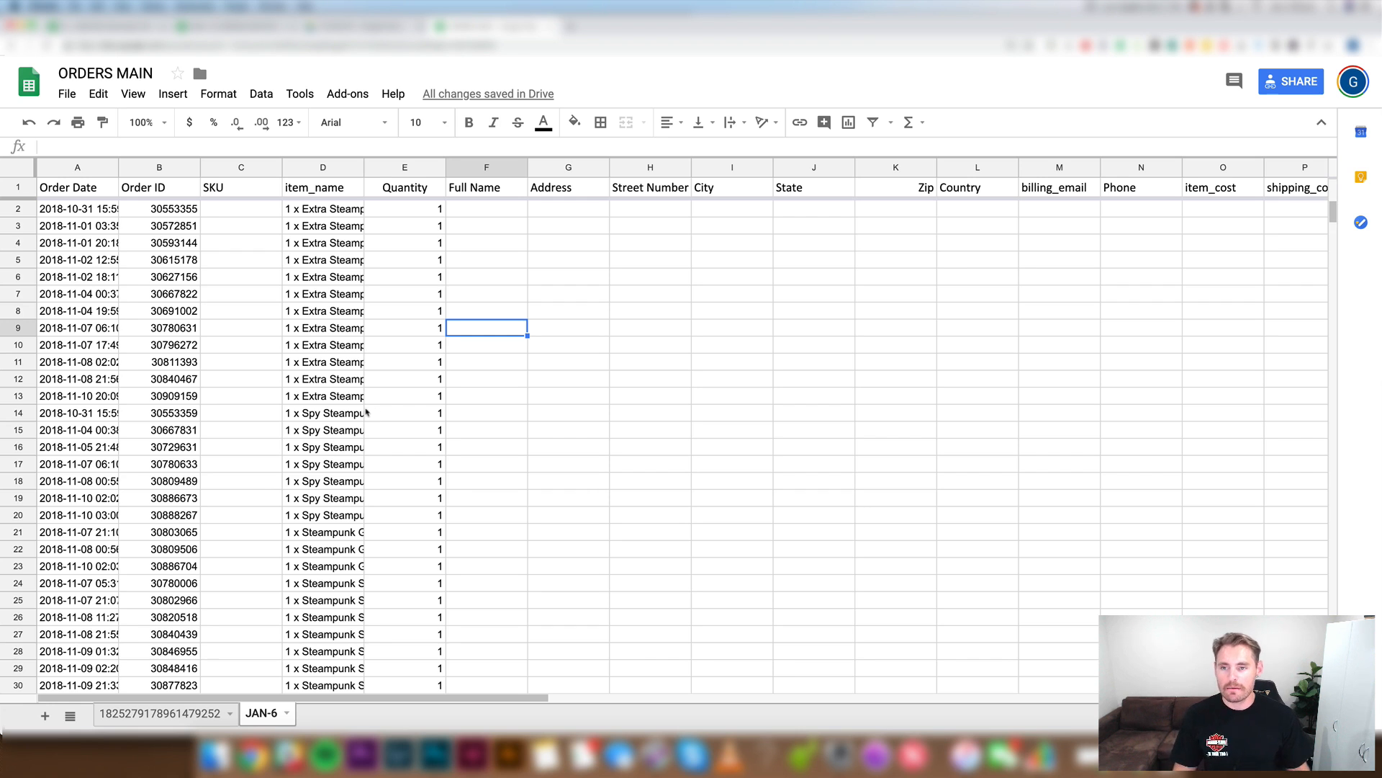
Step: Undo the header row freeze, the quantity fill and the item_name sort on the JAN-6 sheet
key("ctrl+z")
key("ctrl+z")
key("ctrl+z")
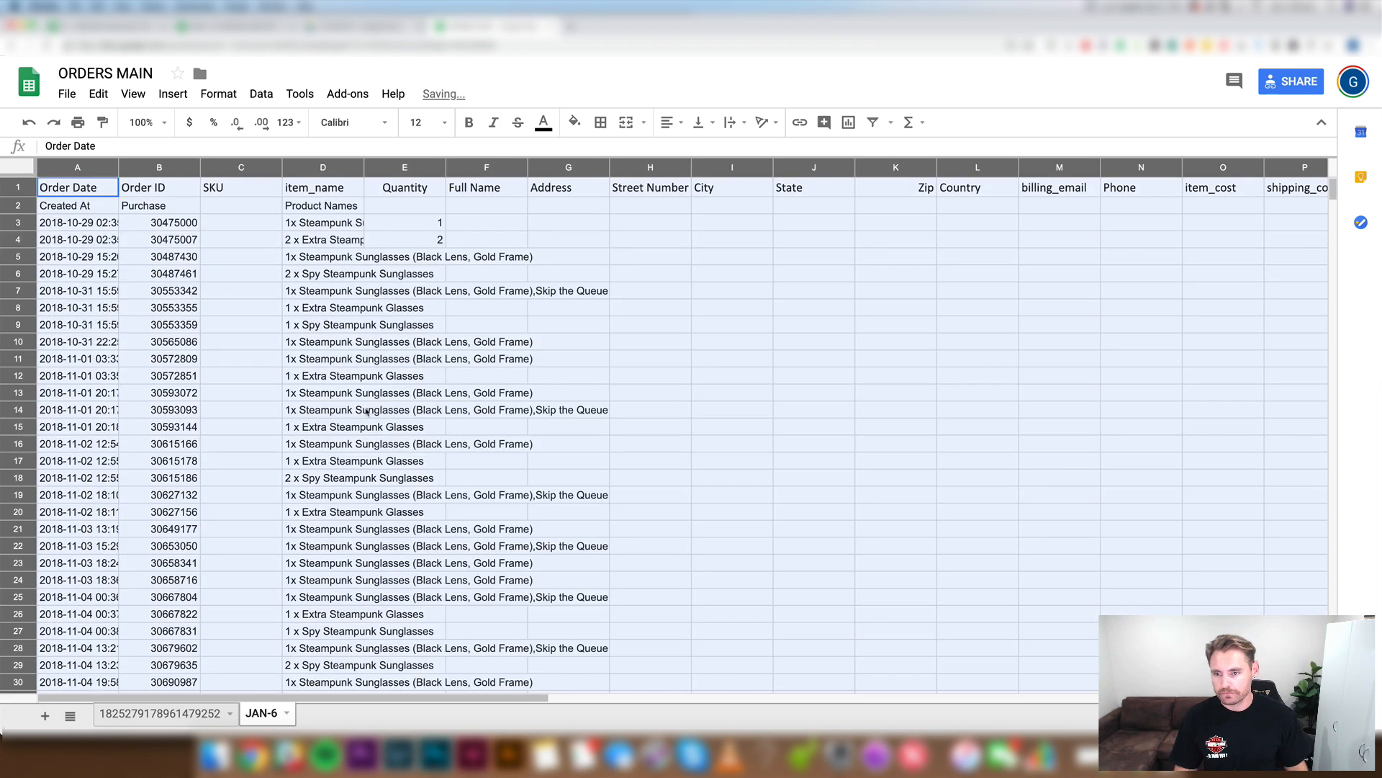
left_click(414, 325)
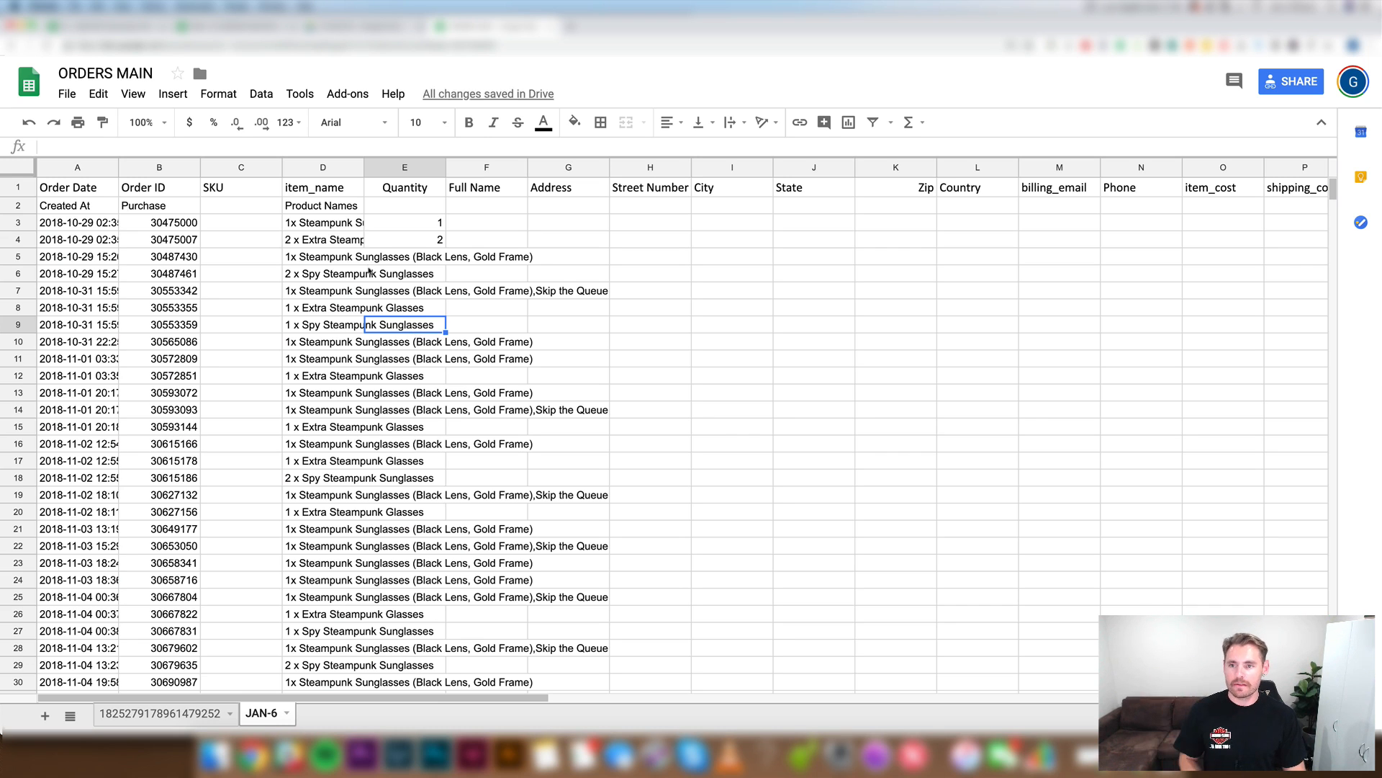
Step: Clear the Quantity cells E3 to E5
left_click_drag(440, 224, 430, 257)
key("Delete")
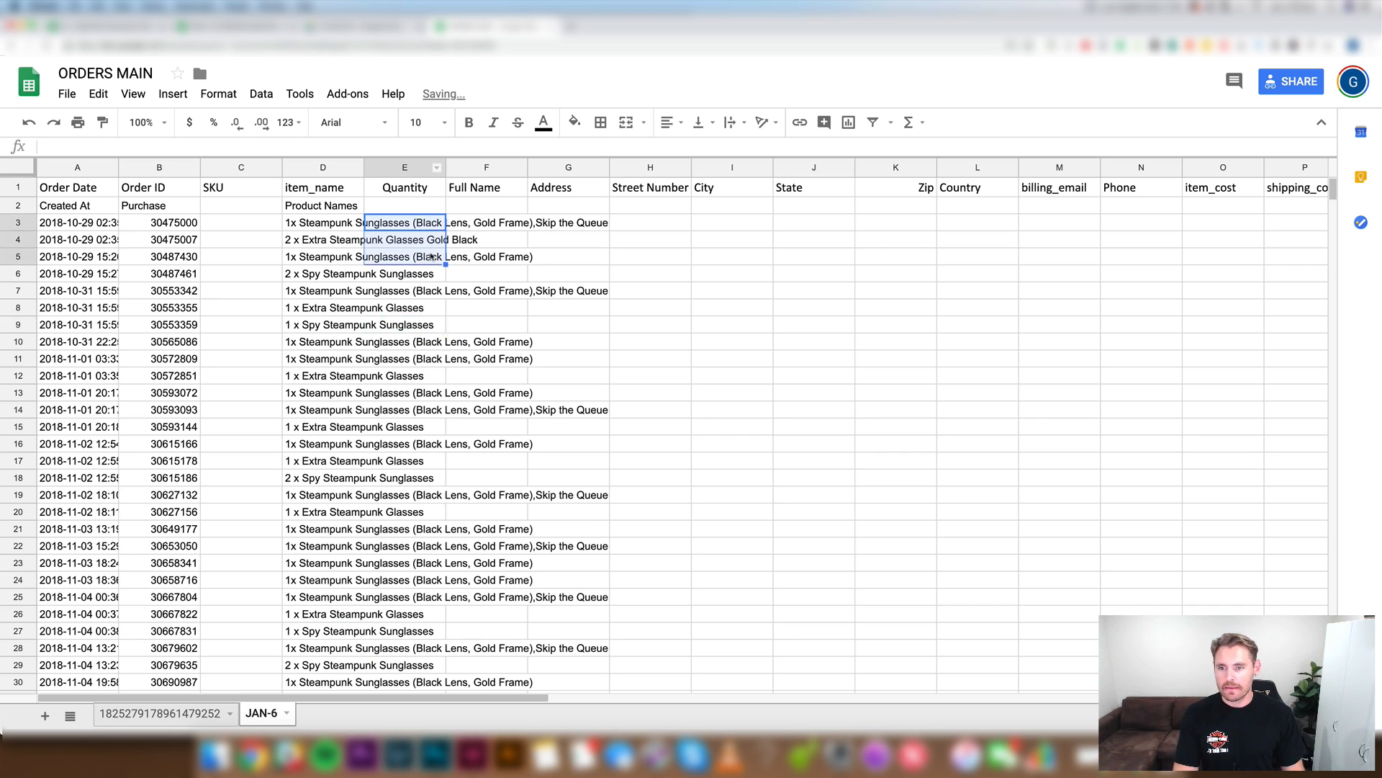
left_click(454, 225)
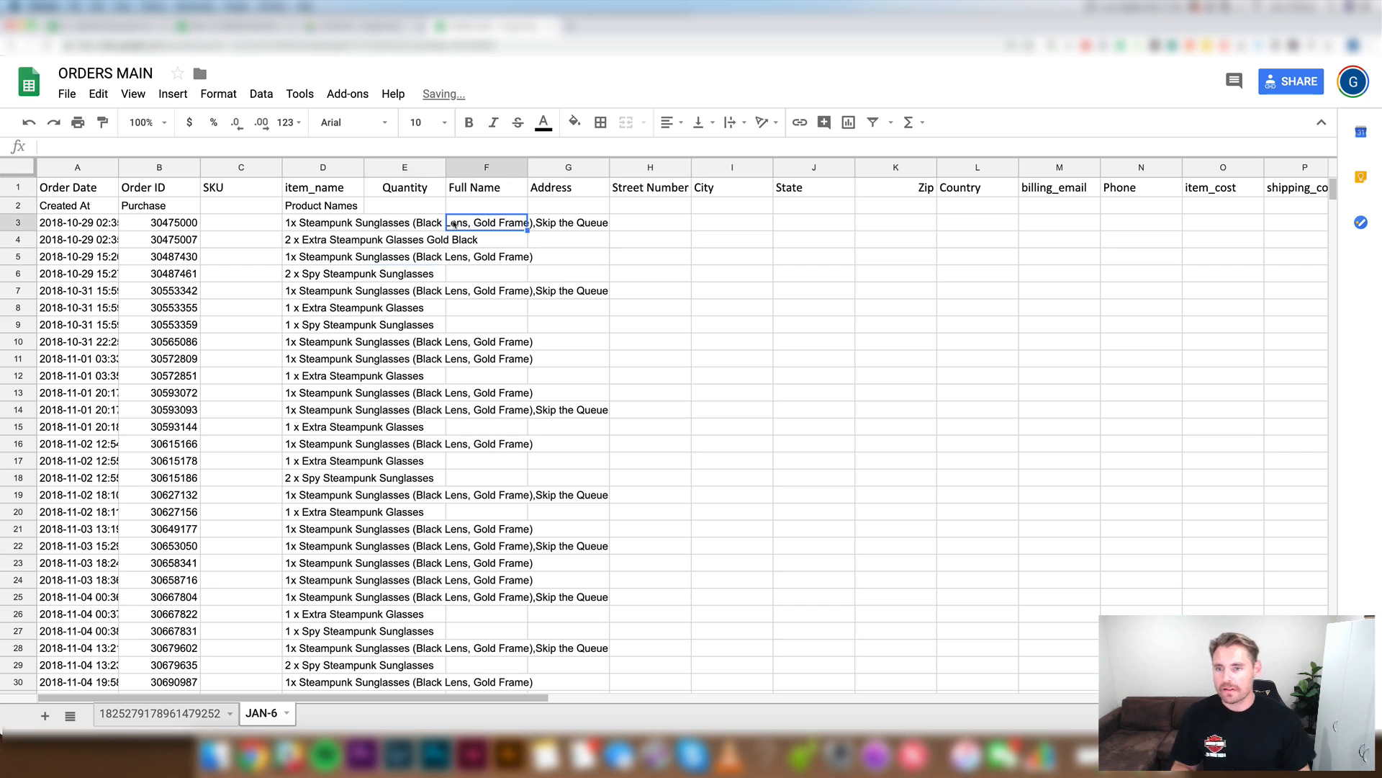
left_click(414, 208)
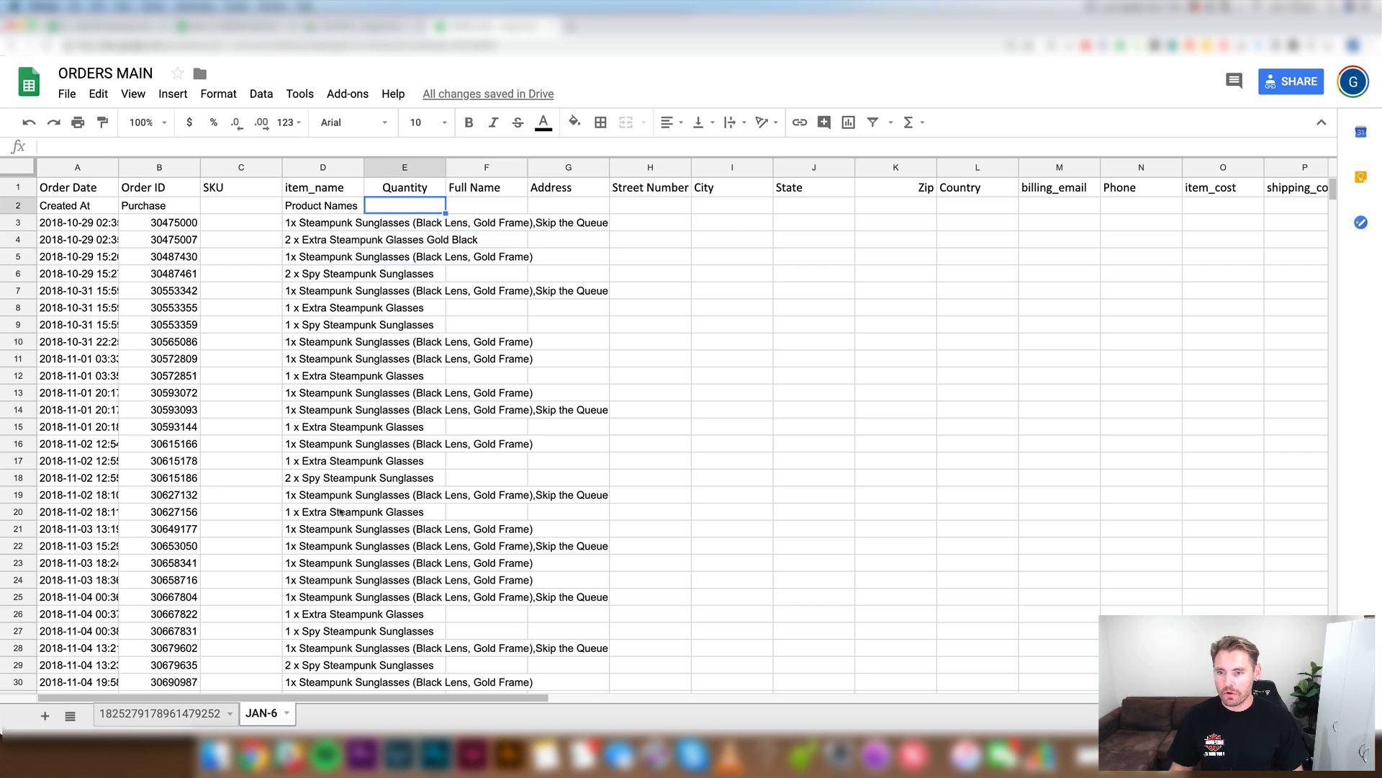
Step: Copy the whole Full Name column from the exported sales sheet into the JAN-6 Full Name column, starting at F2
left_click(514, 205)
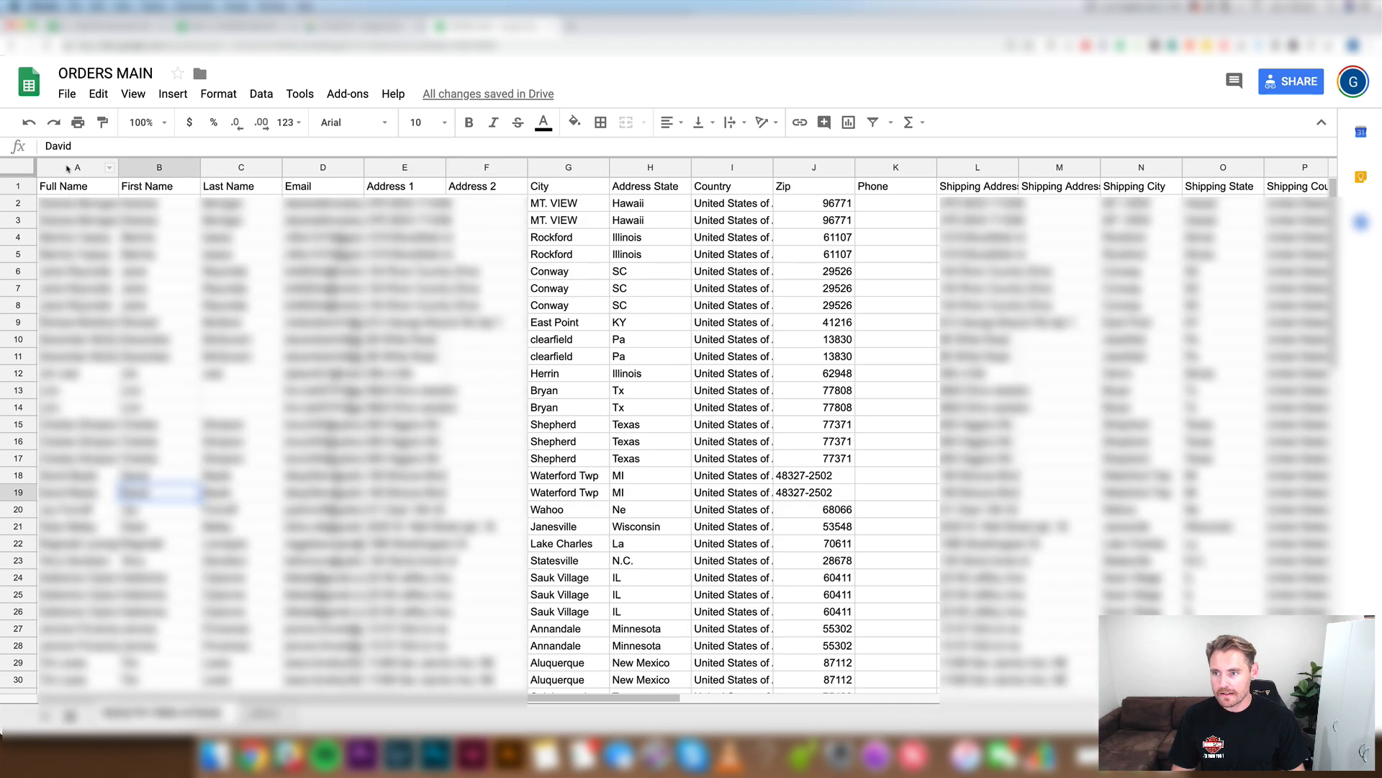
left_click(66, 167)
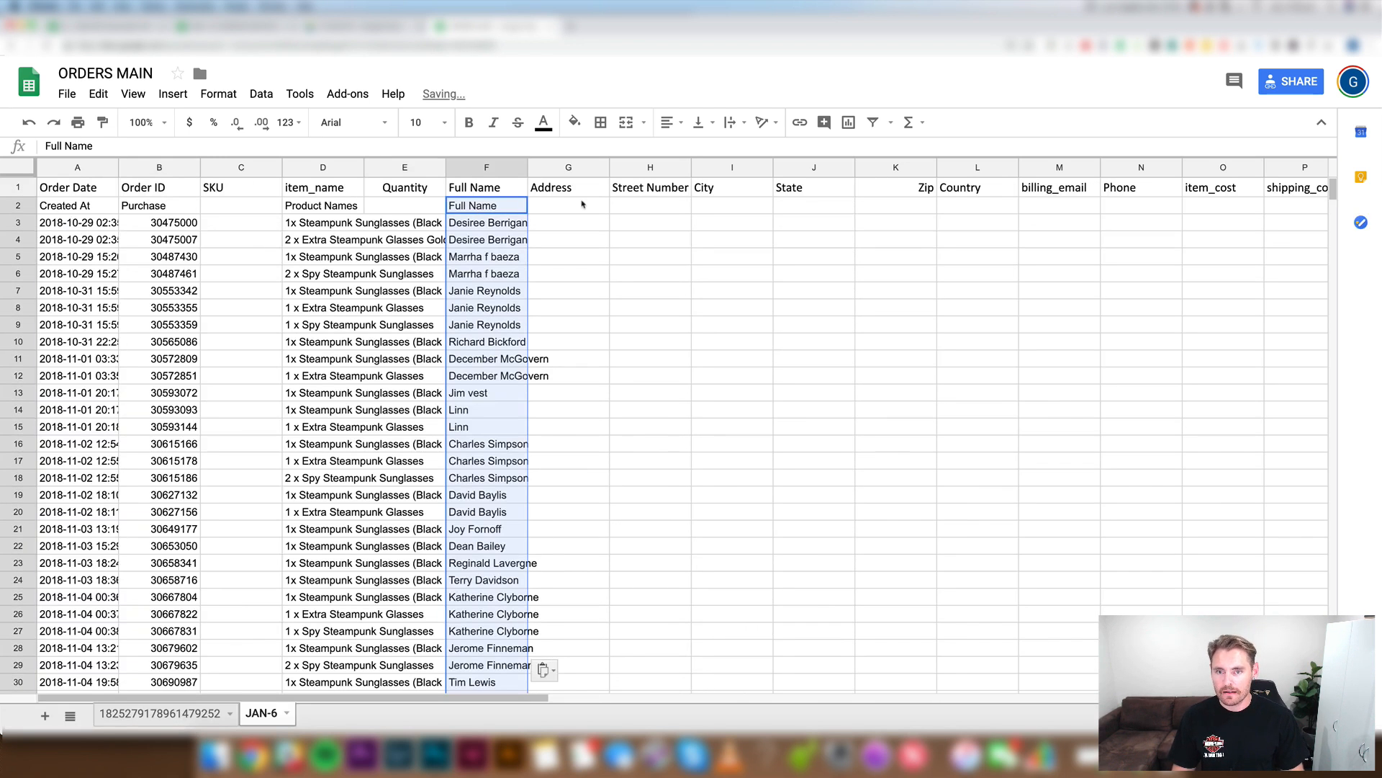
left_click(582, 205)
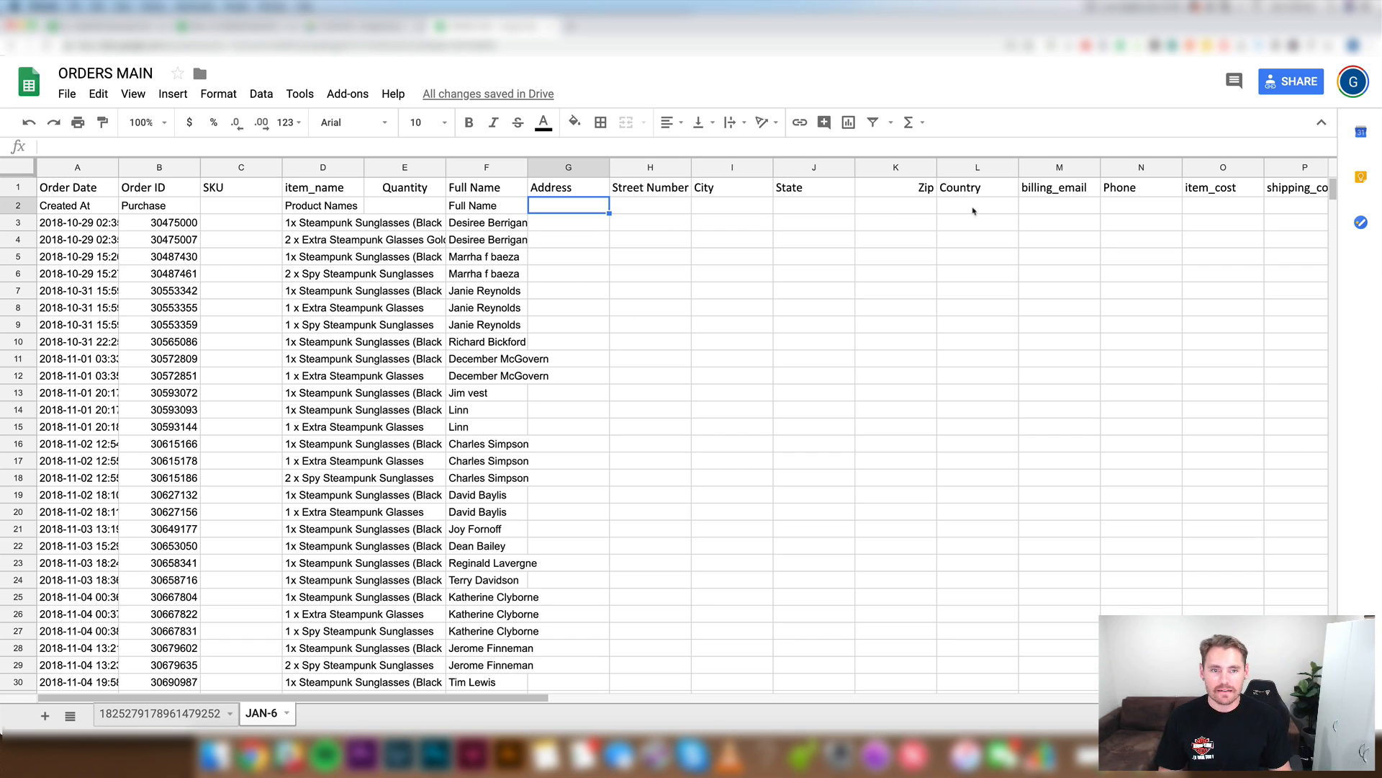
Step: Review the Country, billing_email, Phone, item_cost and SKU columns that still have no order data
left_click(1007, 205)
left_click(1034, 210)
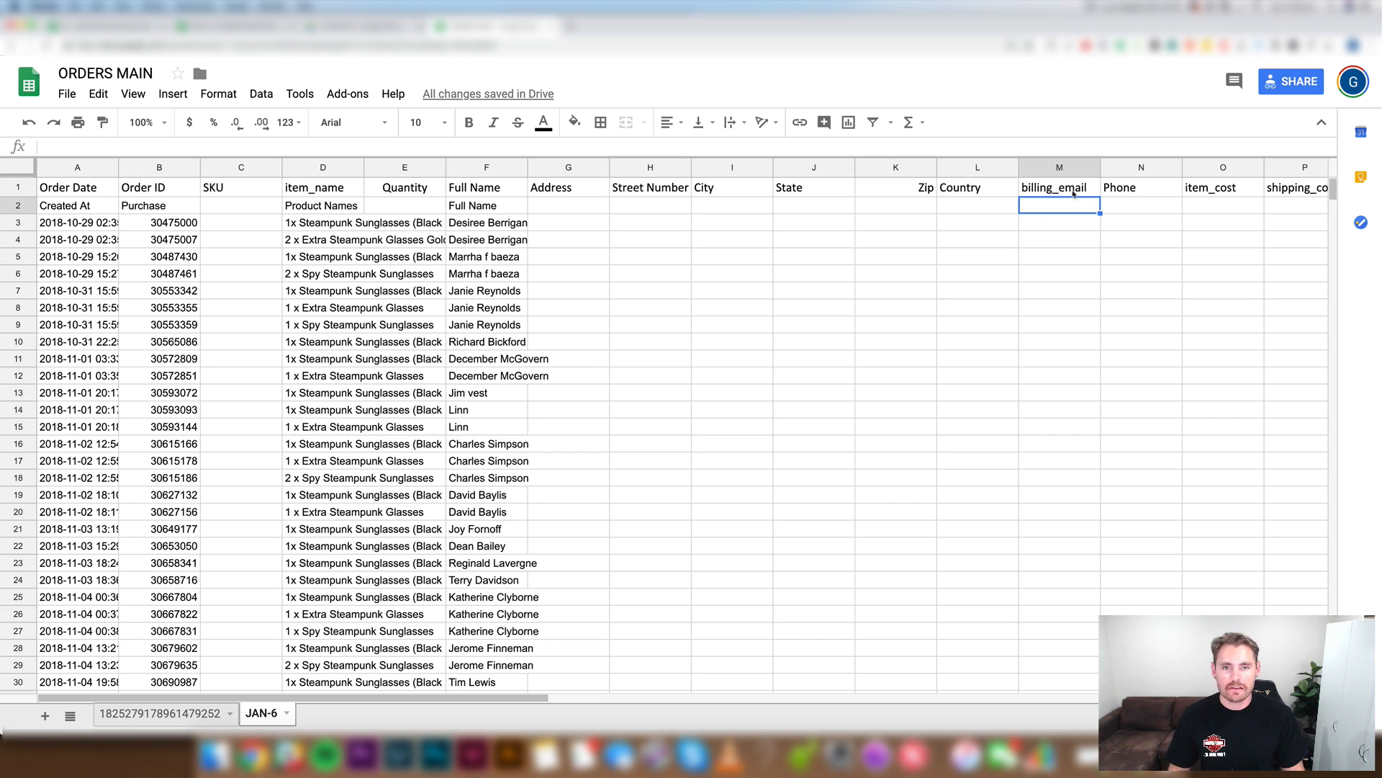
left_click(1056, 224)
left_click(1055, 209)
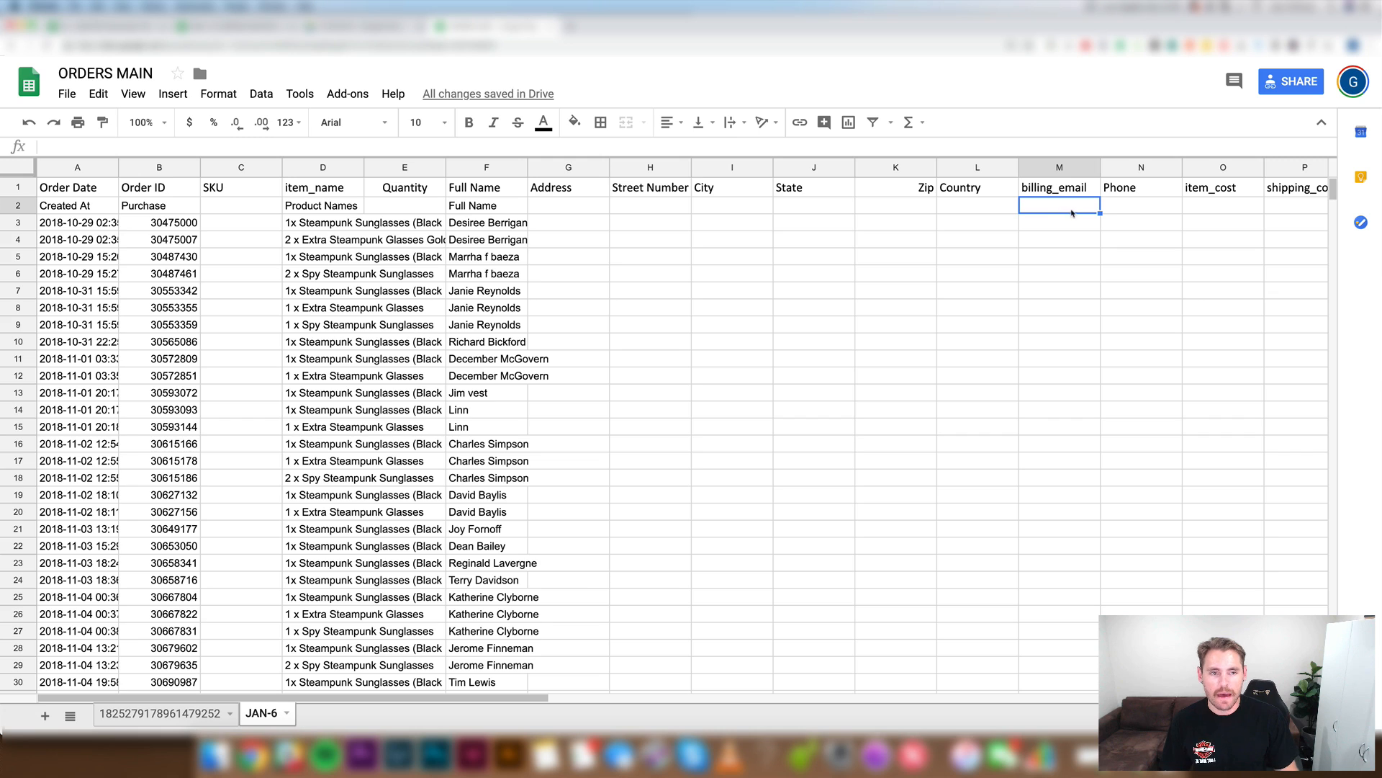
left_click(1134, 208)
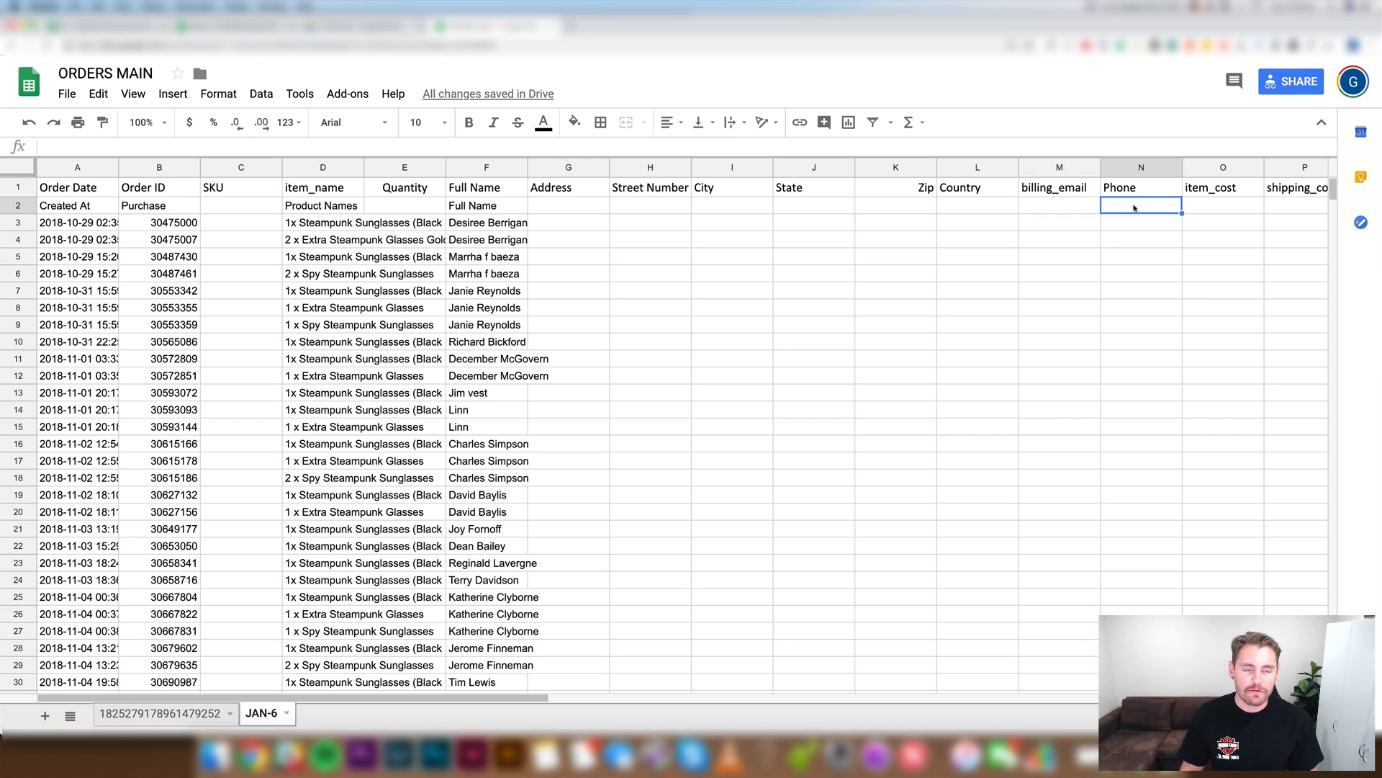
left_click(1198, 207)
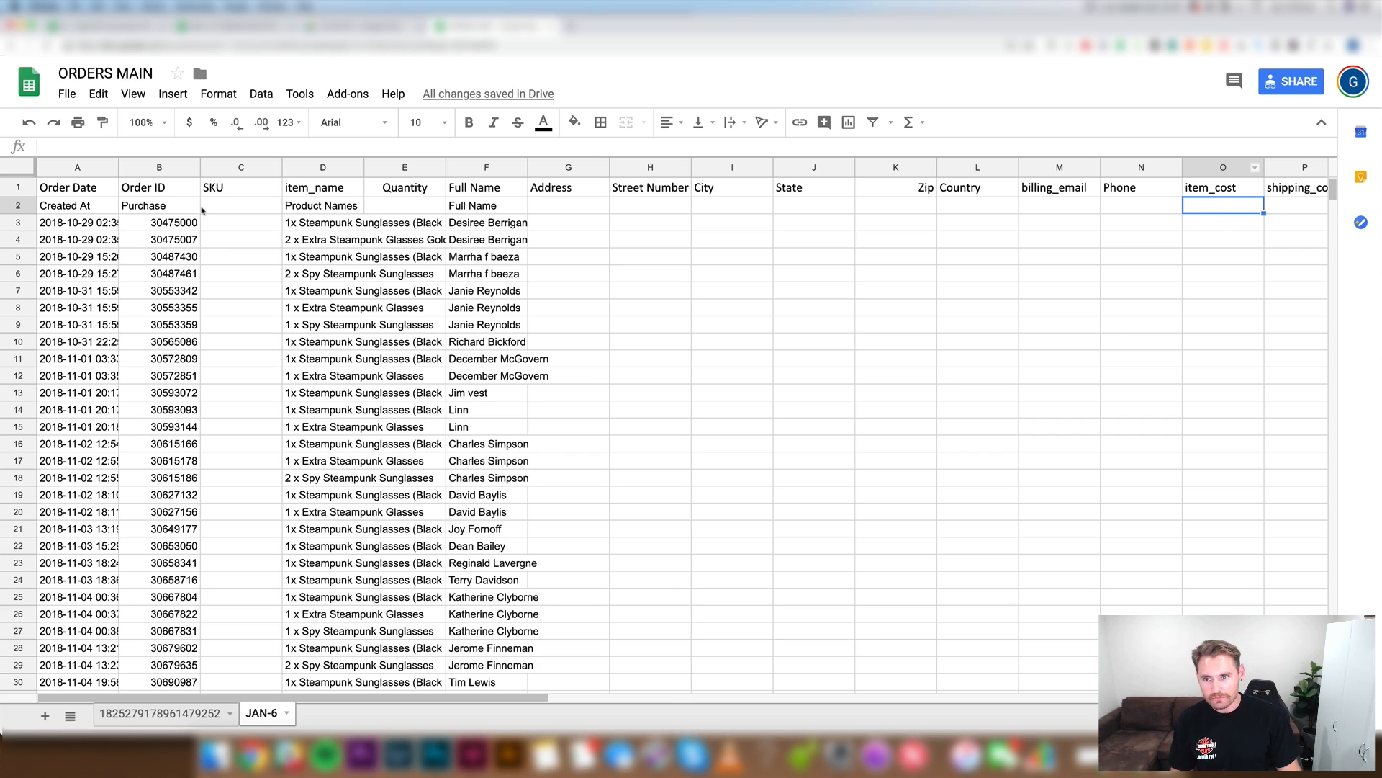
left_click(245, 168)
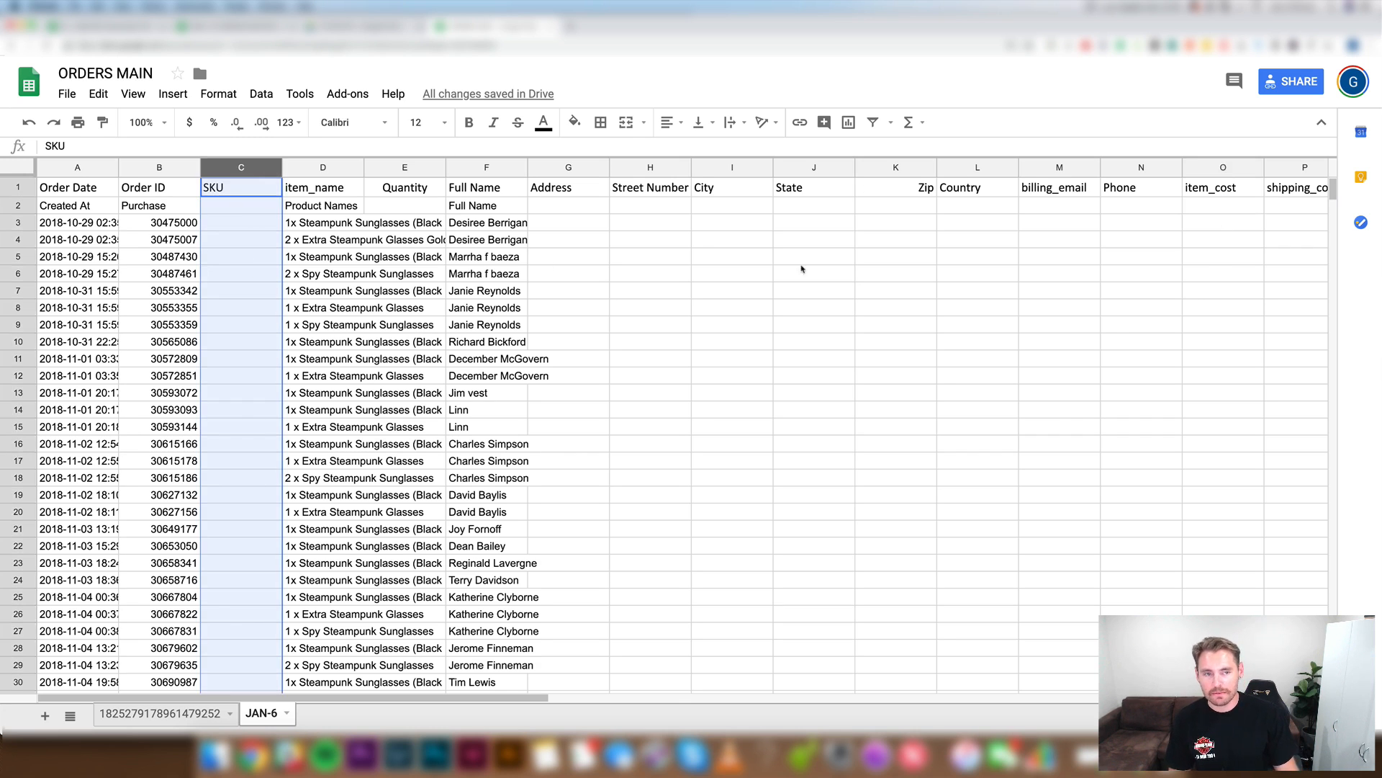
left_click(1213, 211)
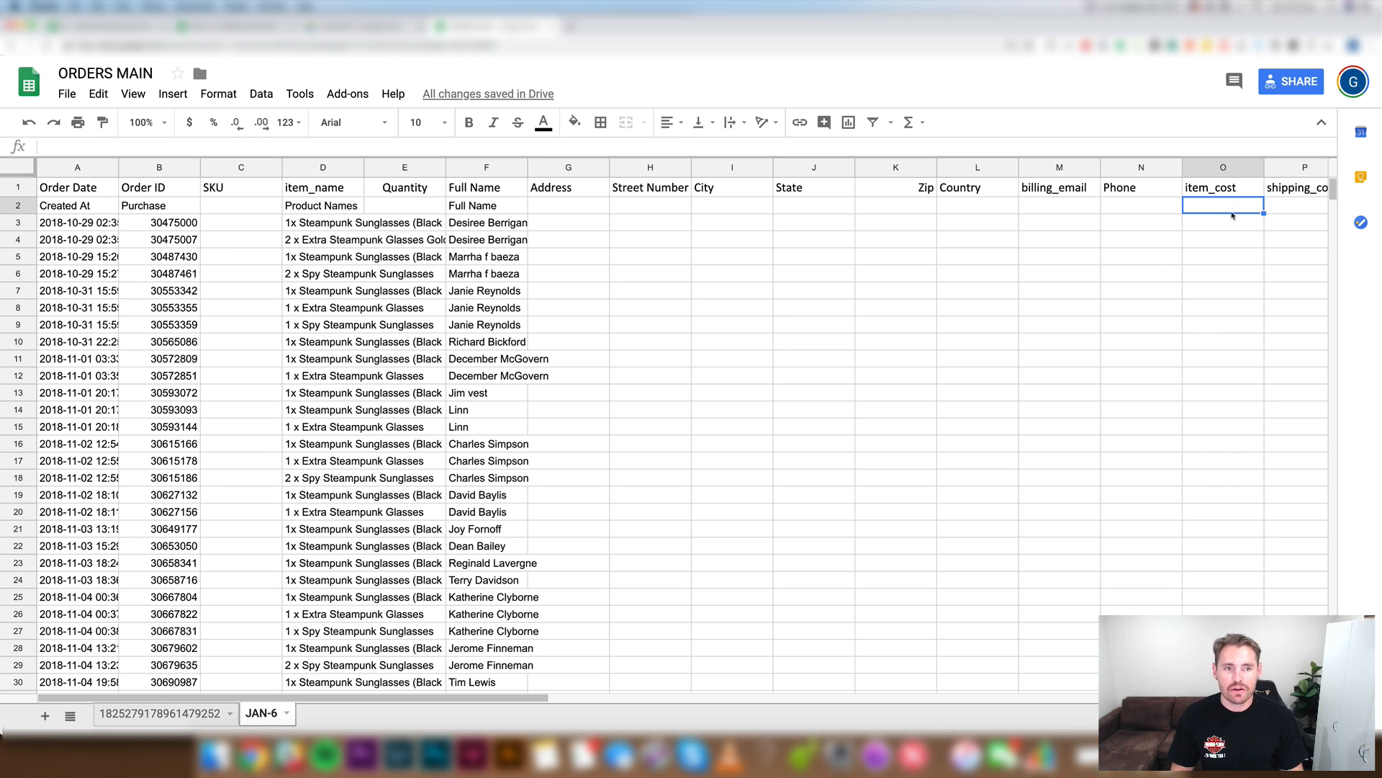
Step: Try item_cost values of 5 in O3 and 10 in O4, and clear them again
left_click(347, 223)
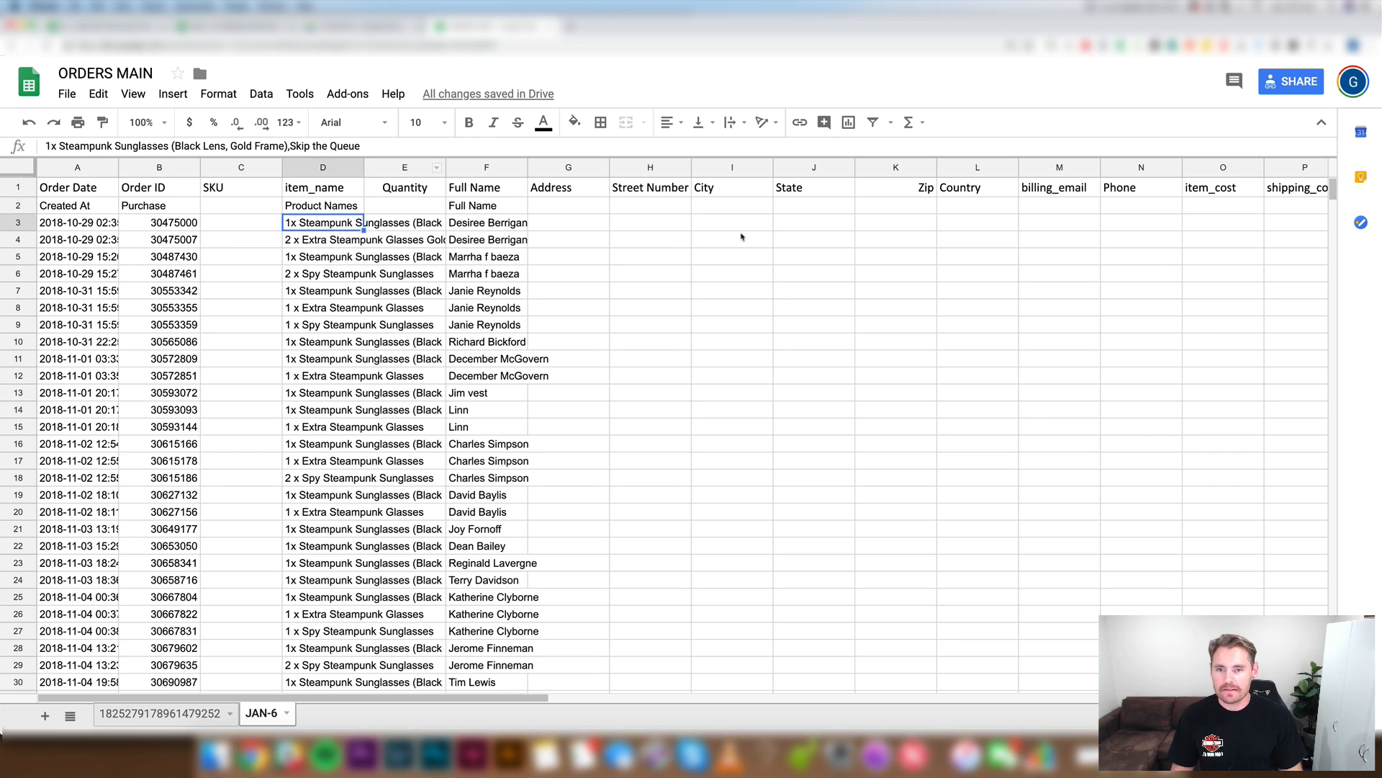
left_click(1225, 230)
type("5")
key("Return")
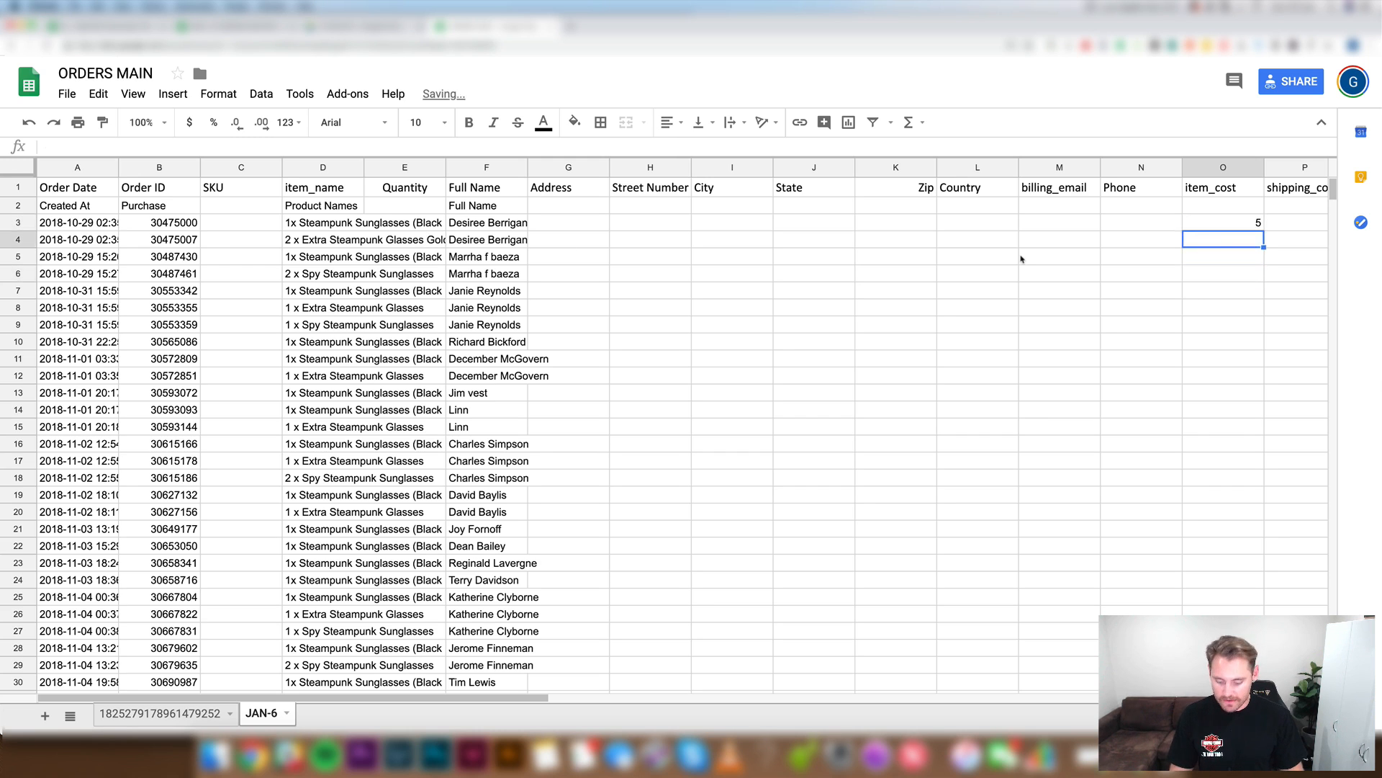
type("10")
key("Return")
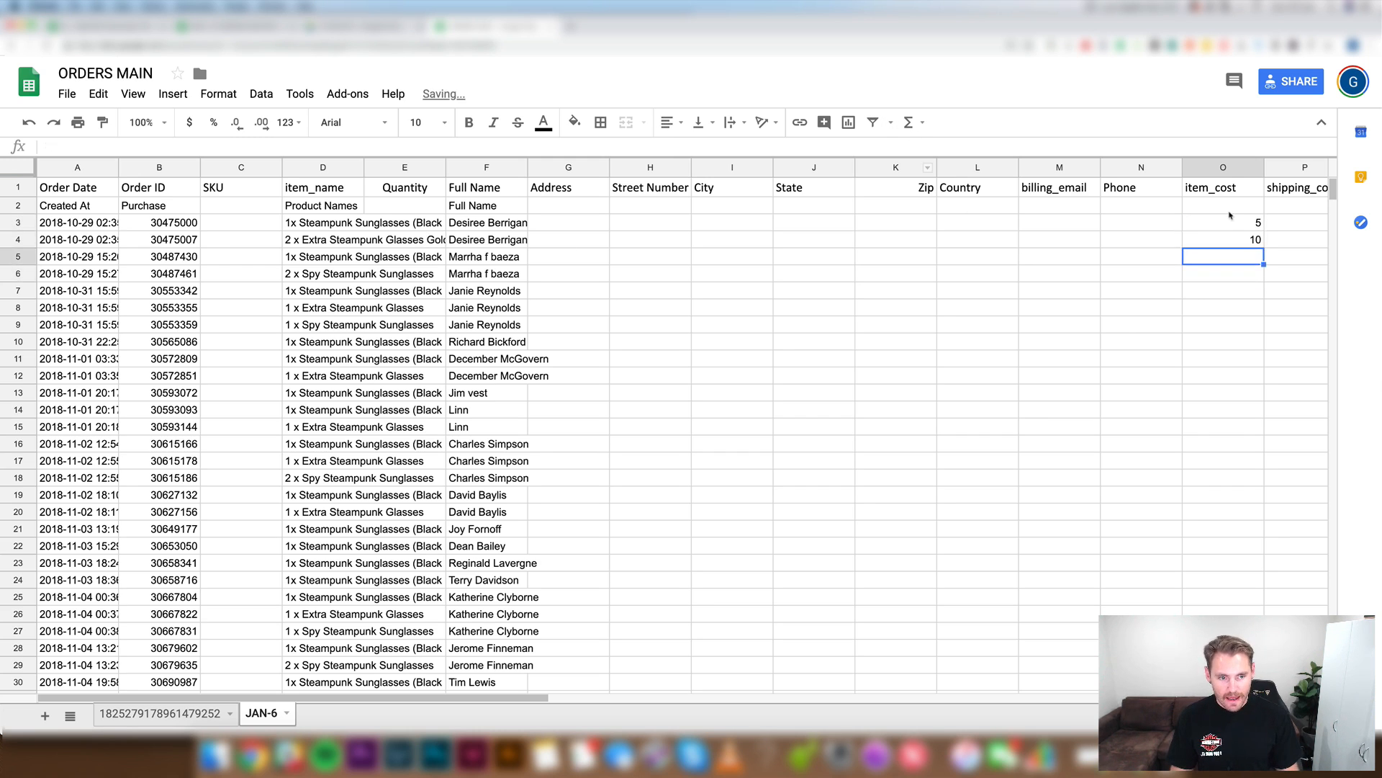
left_click_drag(1270, 309, 1219, 225)
key("Delete")
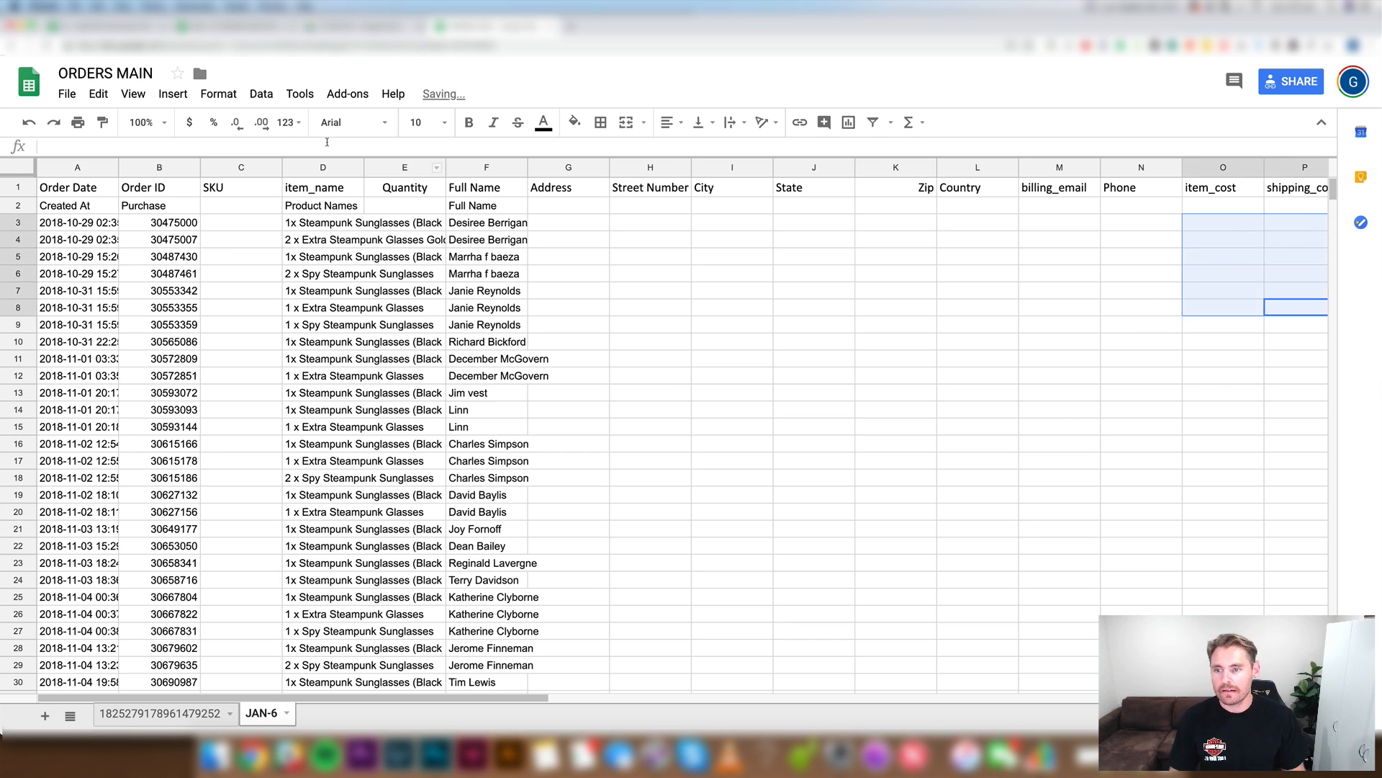
Step: Sort the entire JAN-6 sheet by item_name from A to Z, with the first row set as header row
left_click(29, 168)
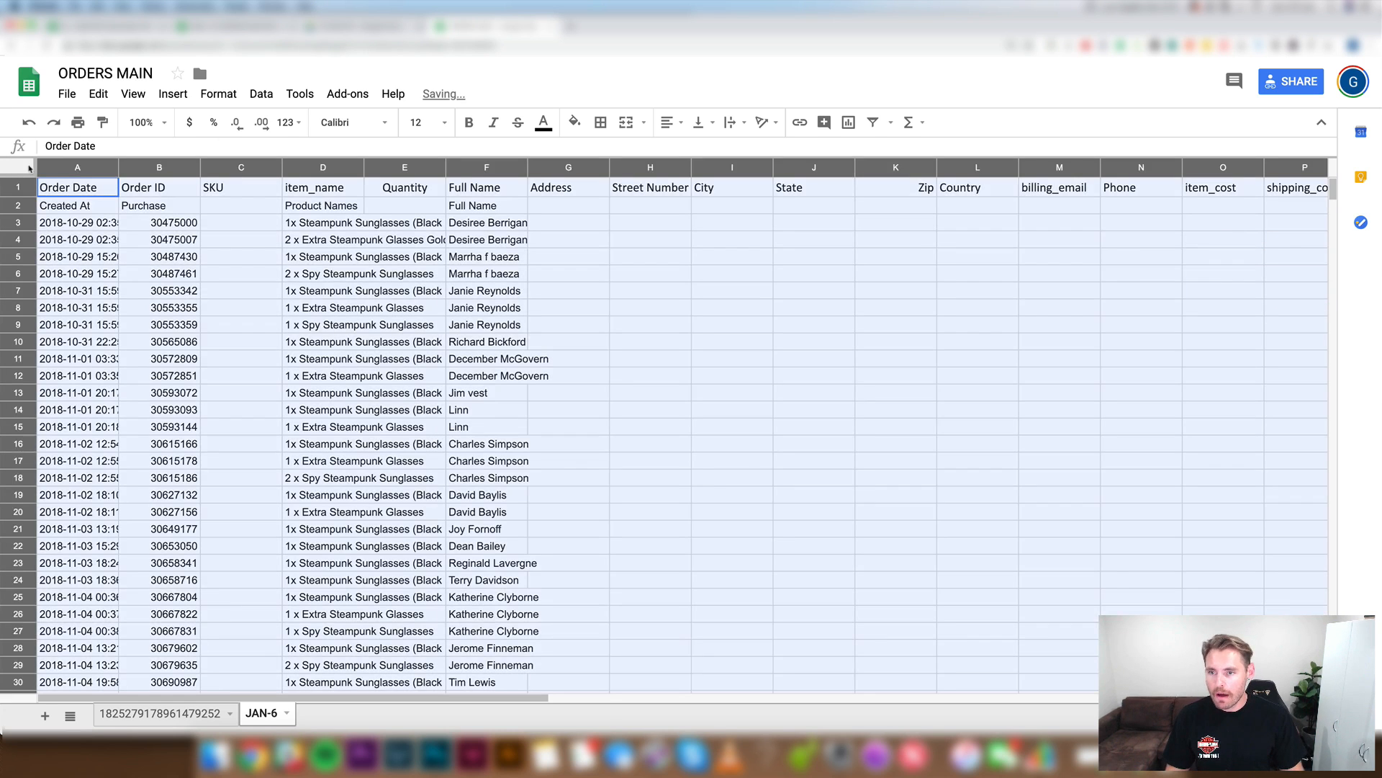
left_click(219, 95)
mouse_move(271, 99)
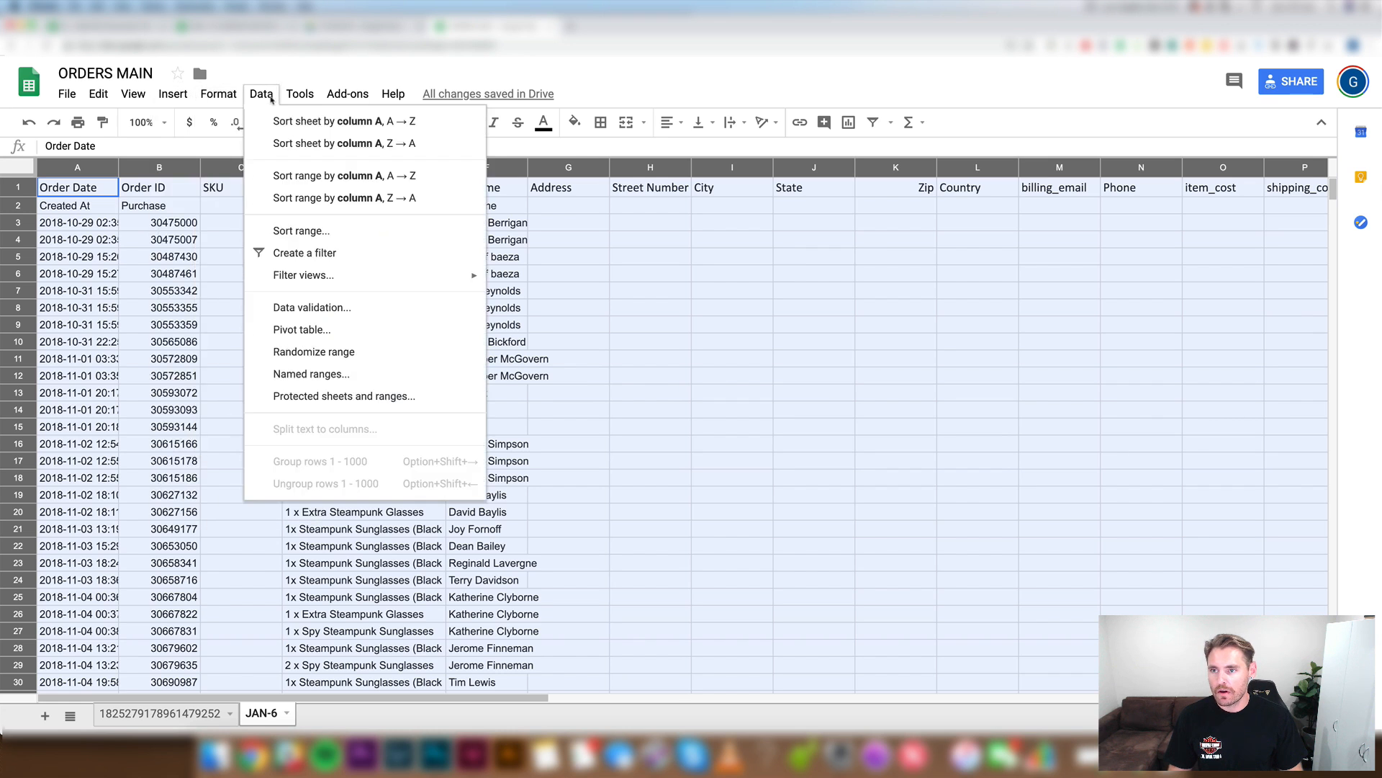
left_click(301, 230)
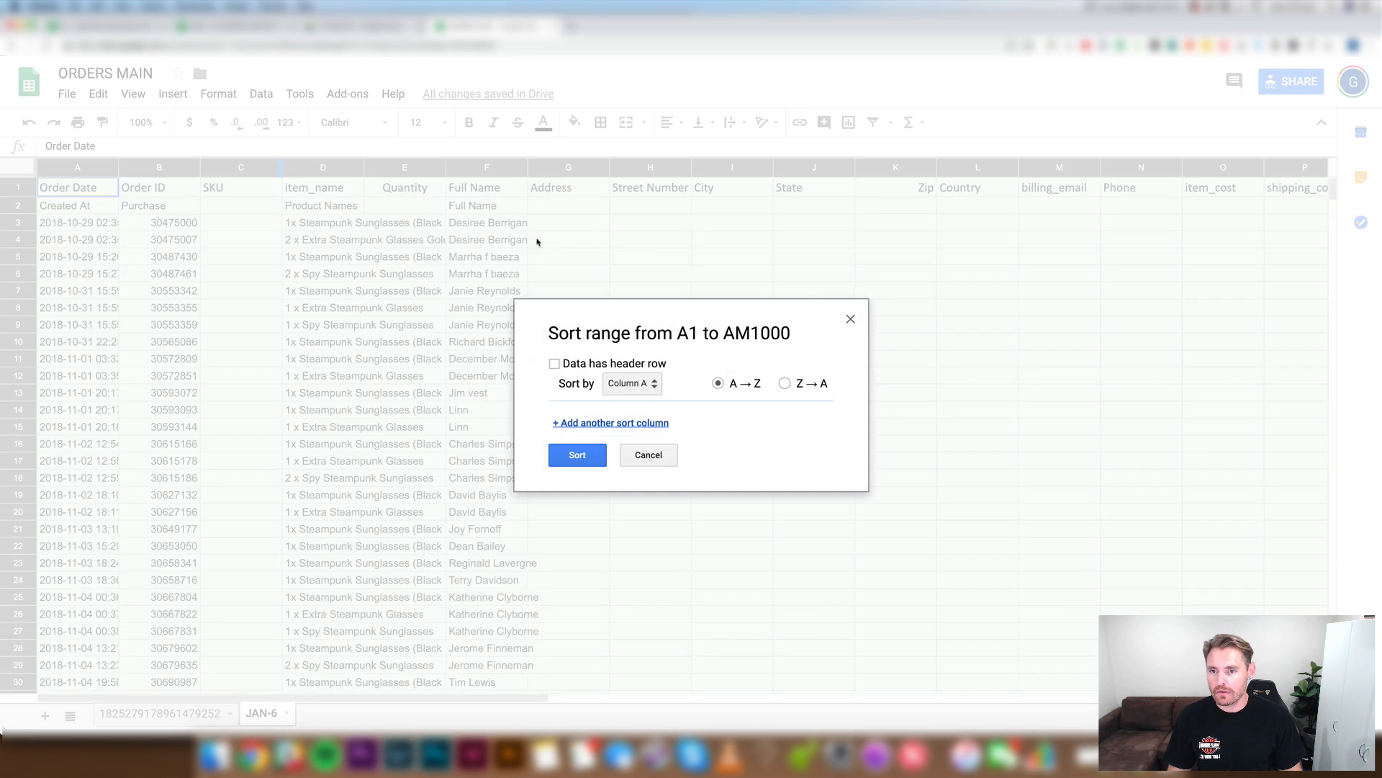
left_click(622, 366)
left_click(632, 383)
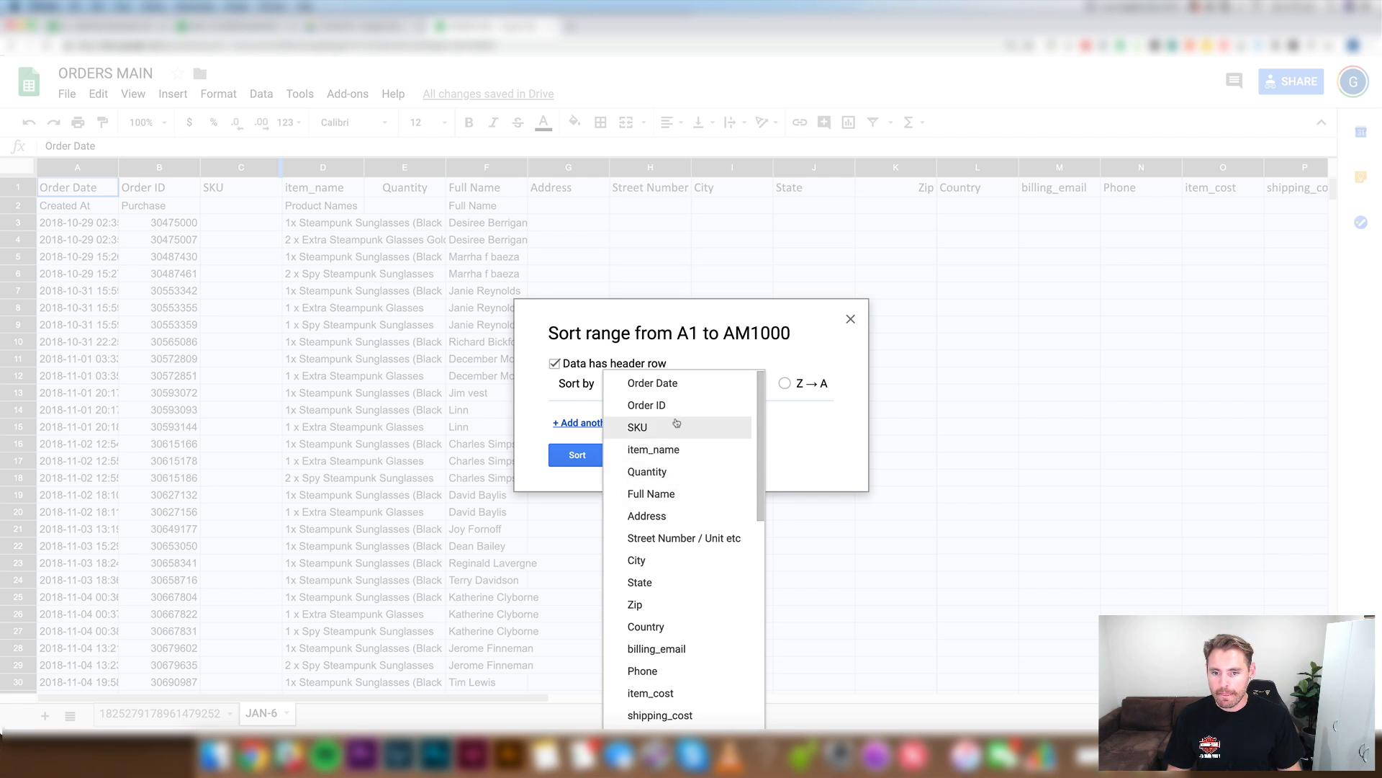
left_click(679, 449)
left_click(578, 454)
Step: Enter an item_cost of 5 in O2 for the grouped items and fill it down to row 25
left_click_drag(323, 205, 322, 547)
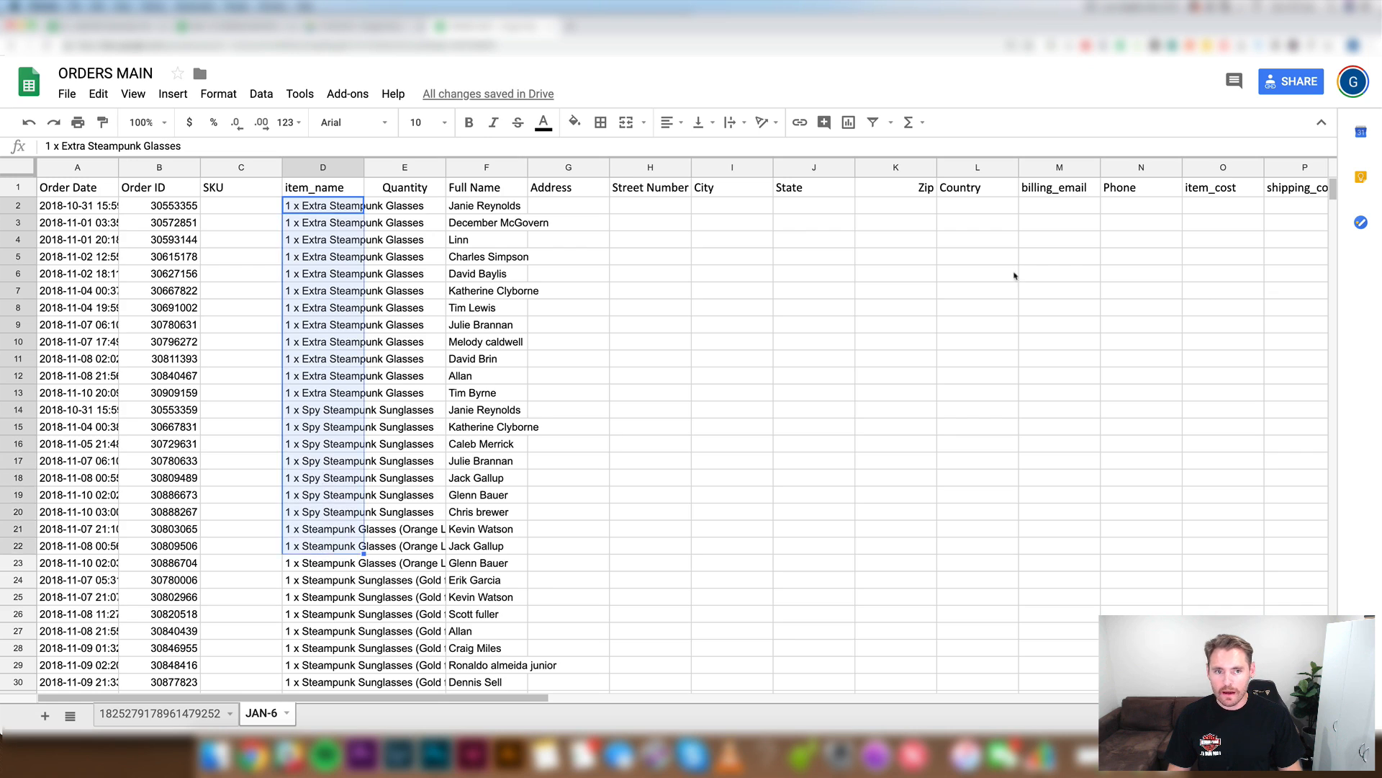
left_click(1226, 206)
type("5")
left_click(1223, 256)
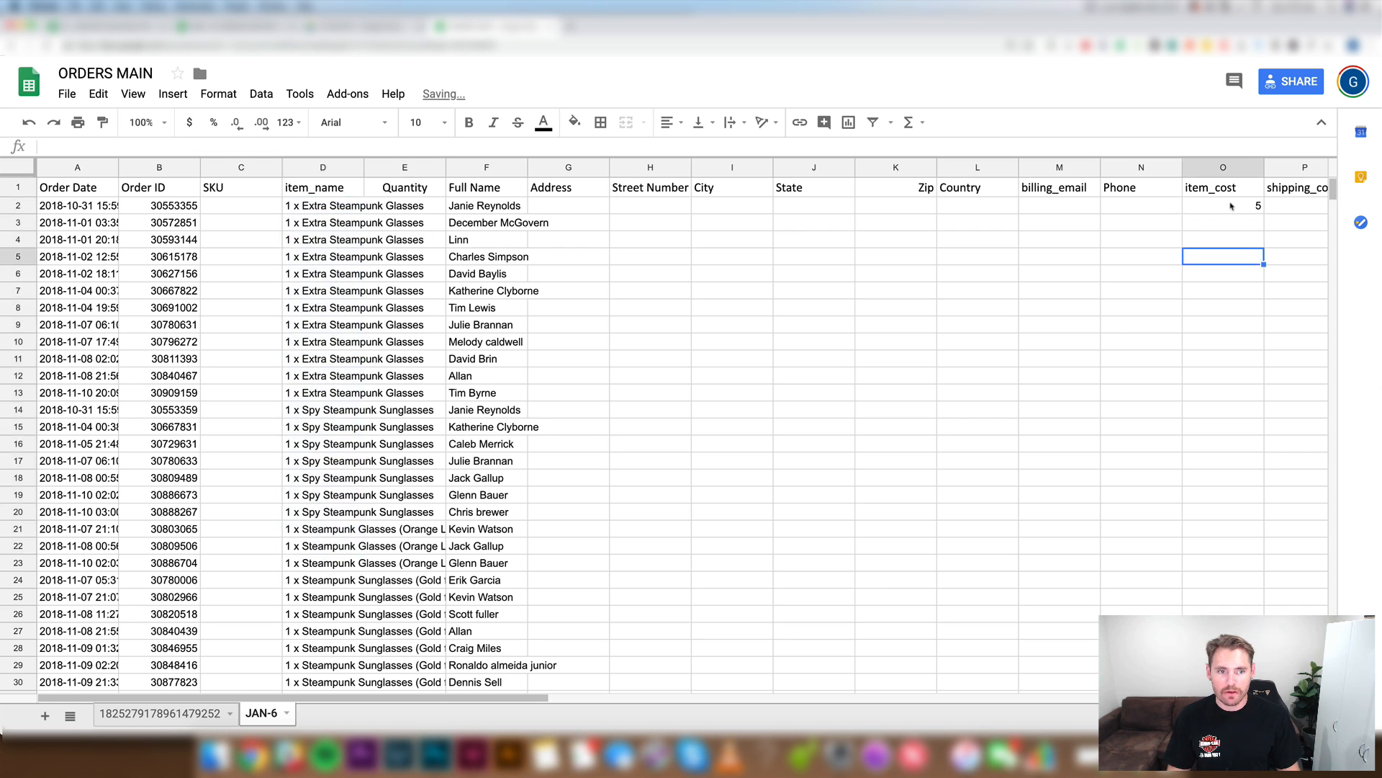
left_click(1231, 206)
left_click_drag(1264, 214, 1263, 596)
left_click(1037, 540)
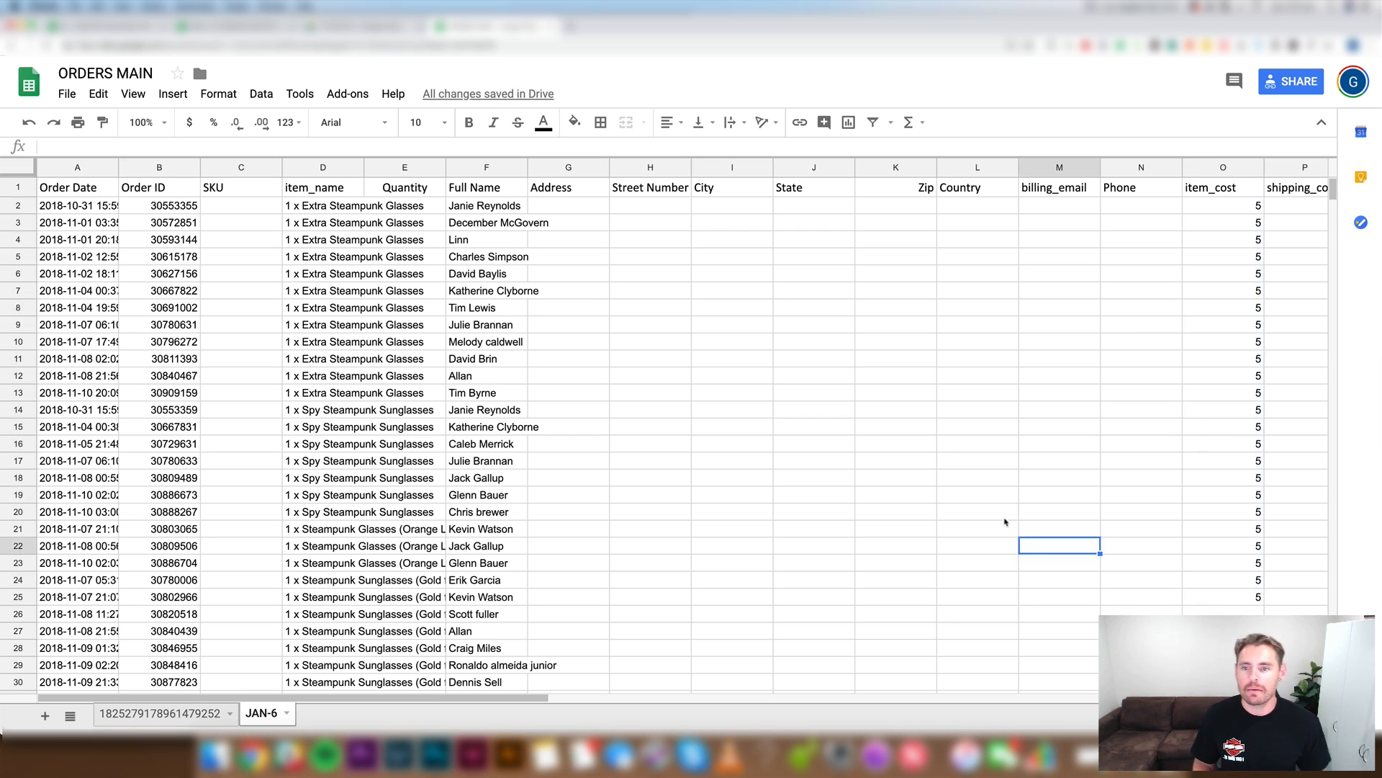
Step: Undo the item_cost fill and clear the cost in O2
key("super+z")
left_click(933, 360)
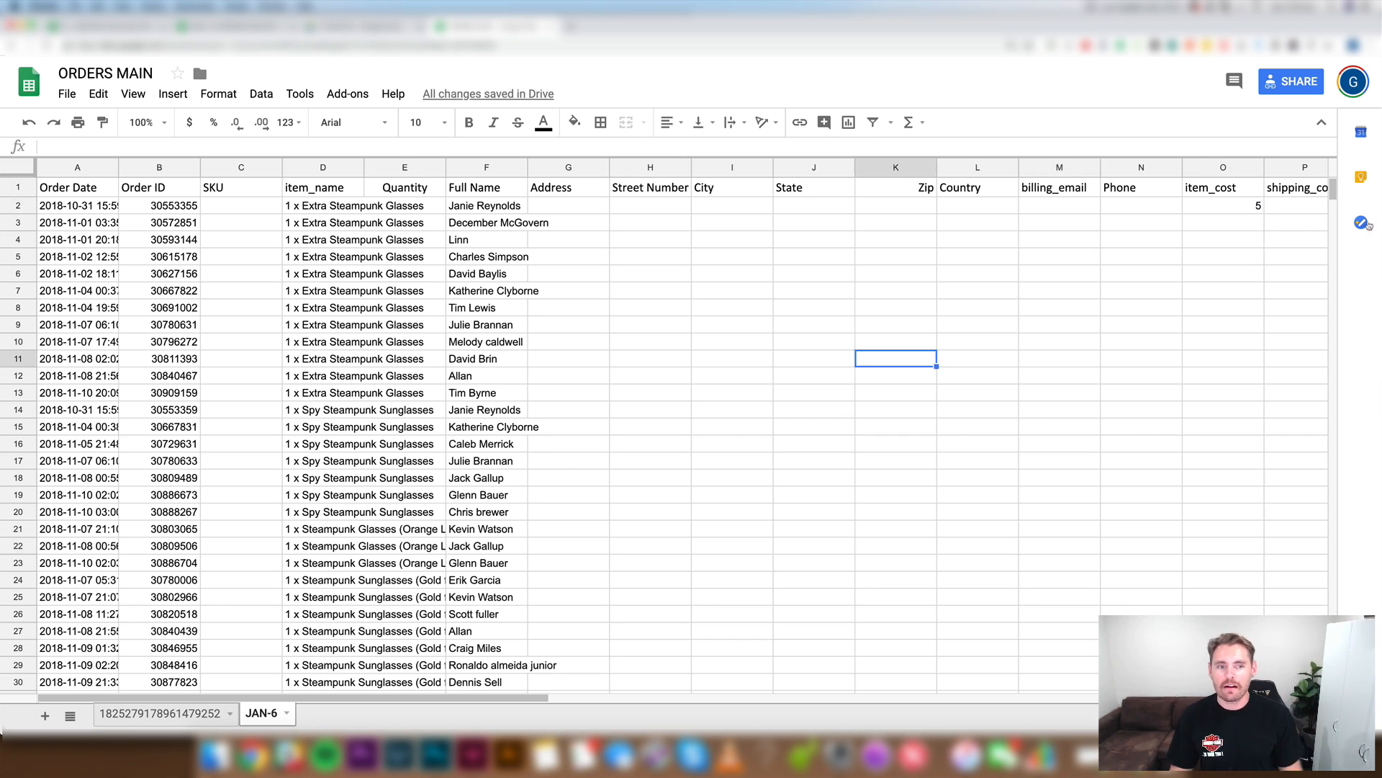
left_click(1253, 209)
key("Delete")
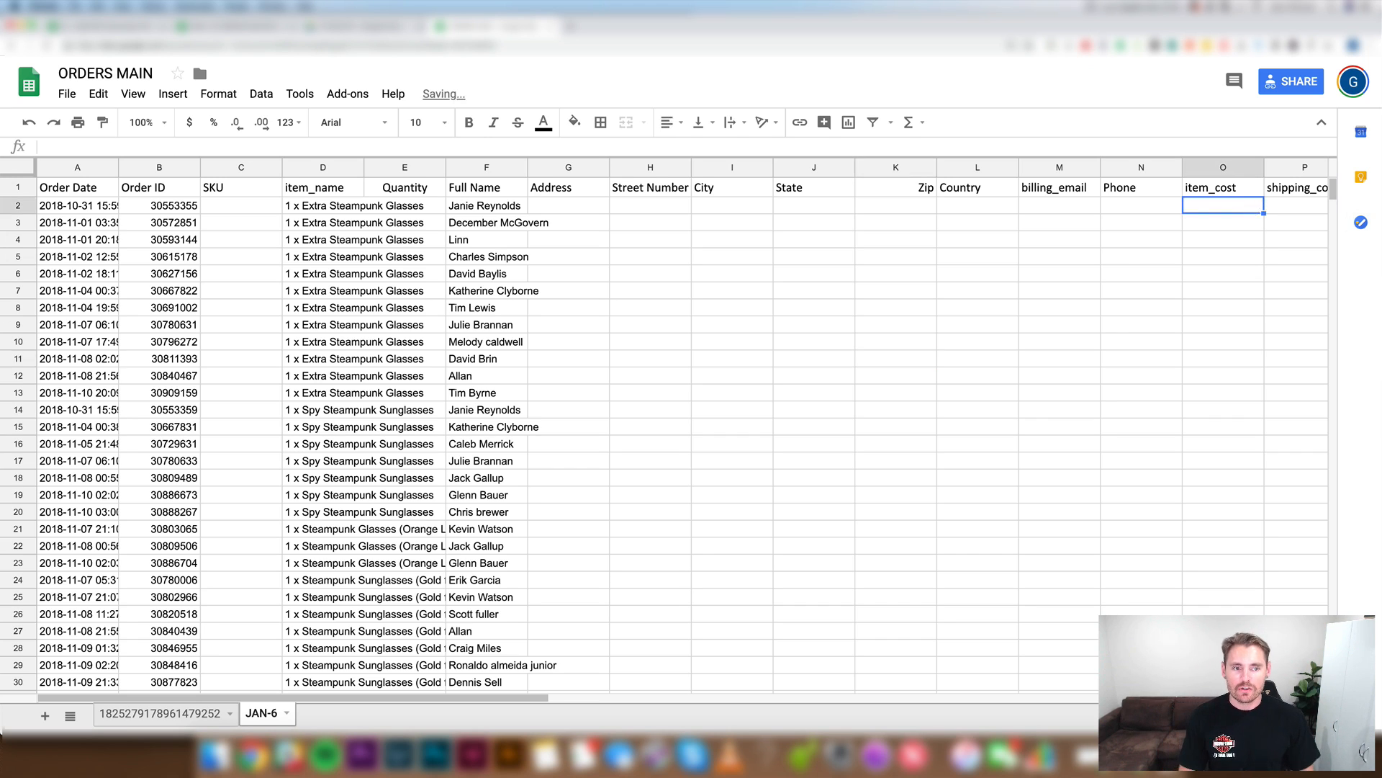
left_click(1017, 280)
left_click(992, 310)
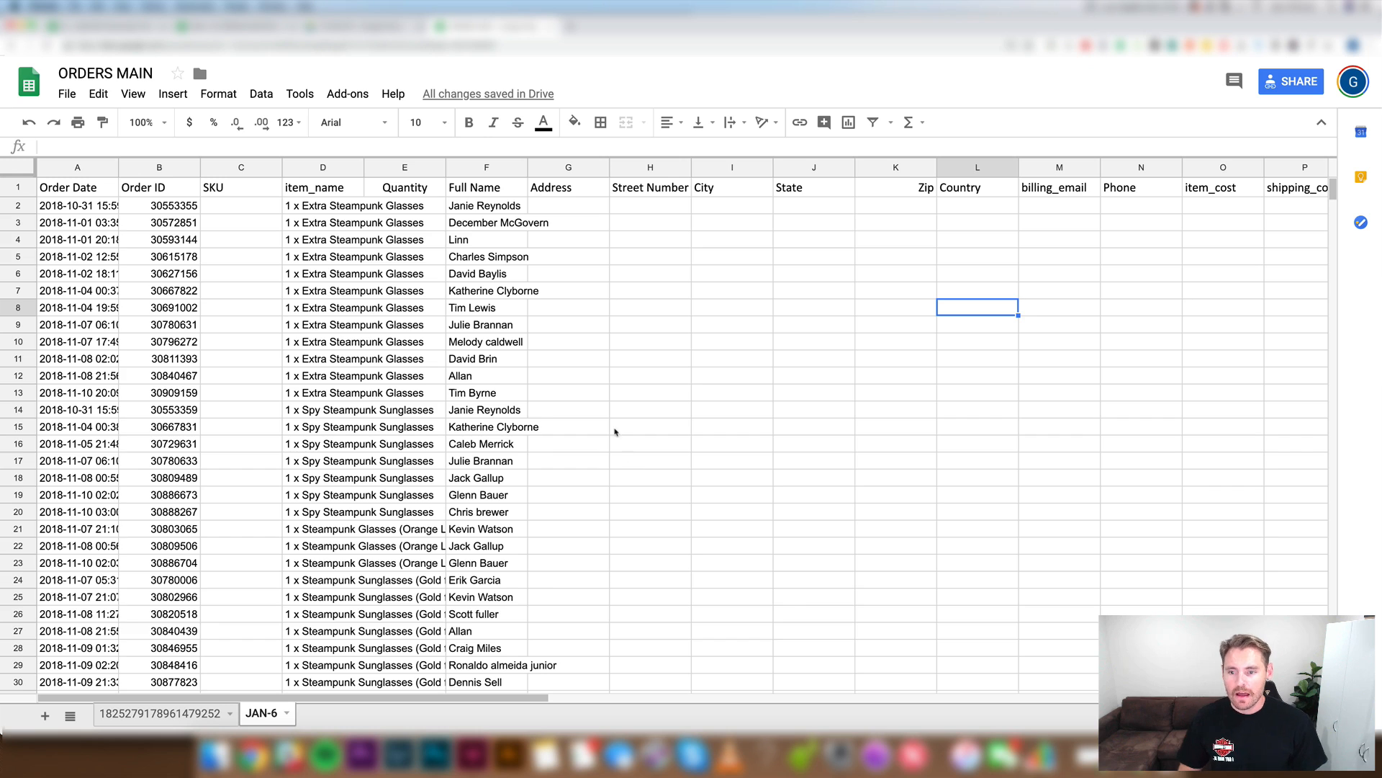
left_click(627, 399)
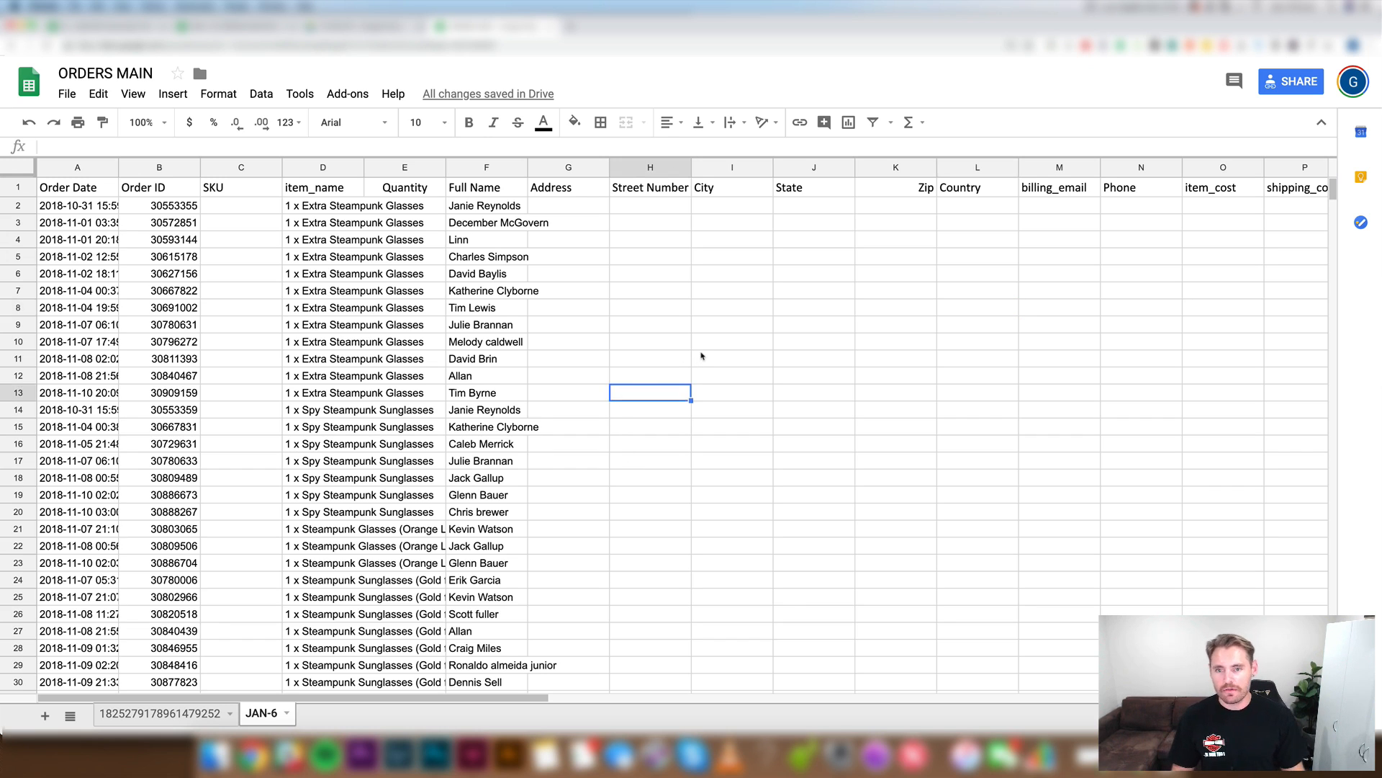
left_click(729, 326)
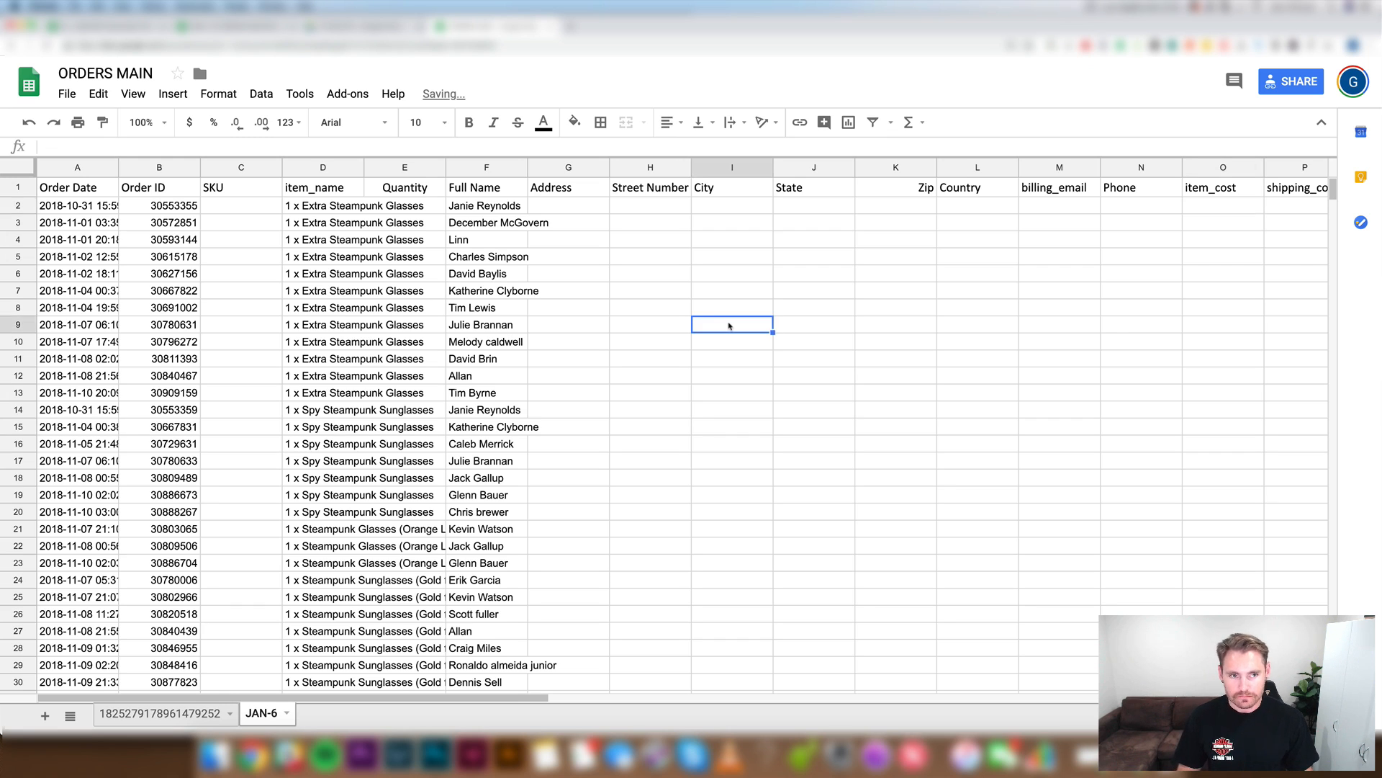
left_click(979, 306)
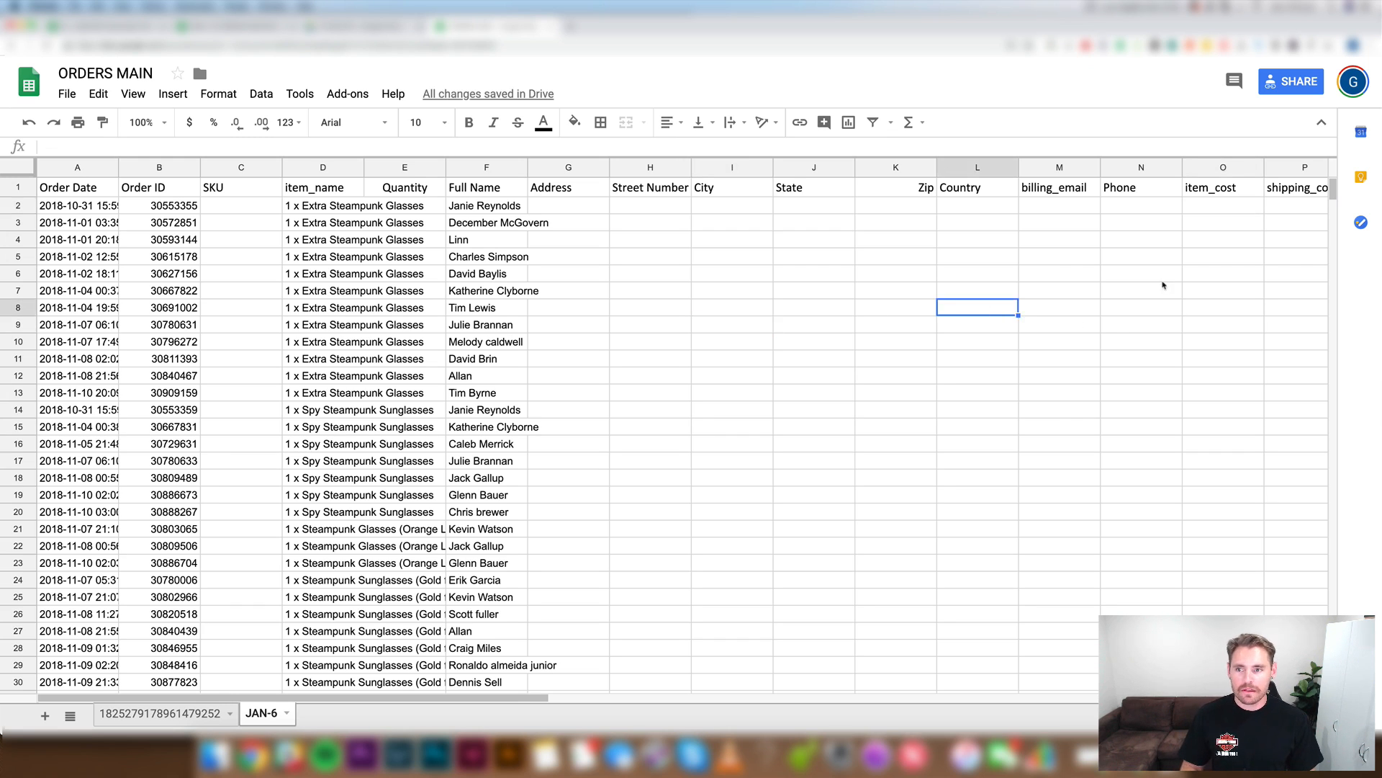
Step: Review the SKU, billing_email, address, item_cost and shipping_cost columns of the JAN-6 sheet that still need filling in
left_click(258, 168)
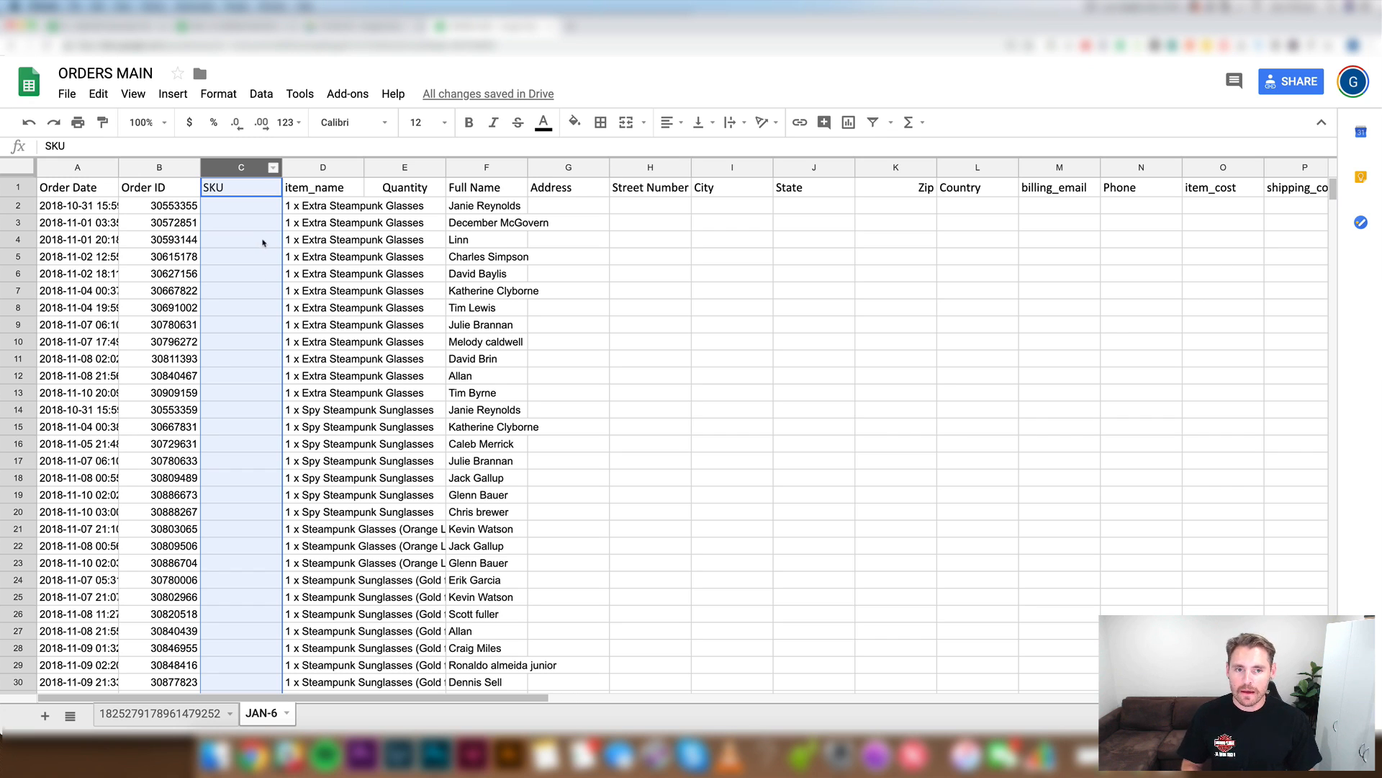
left_click(1070, 271)
left_click(1054, 167)
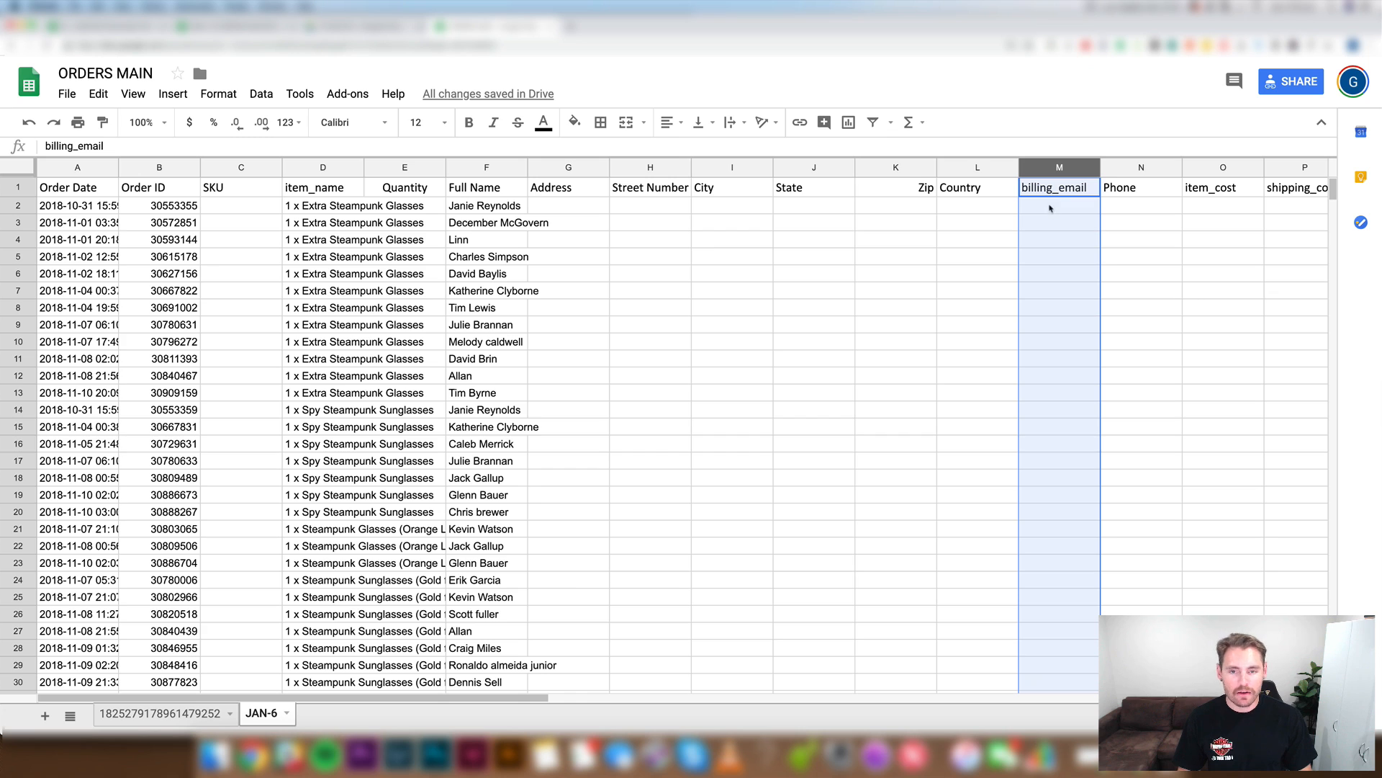
left_click(1064, 229)
left_click(1070, 167)
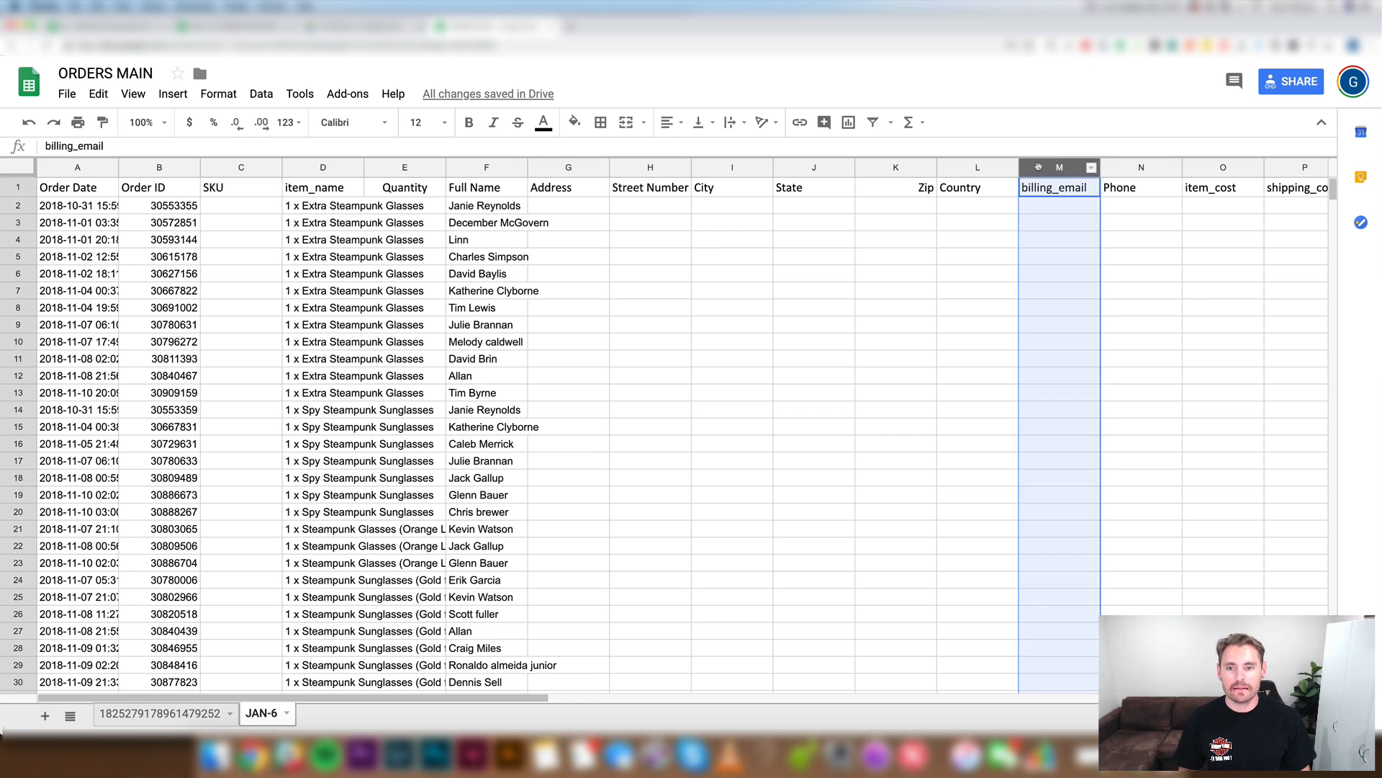
left_click_drag(549, 172, 964, 183)
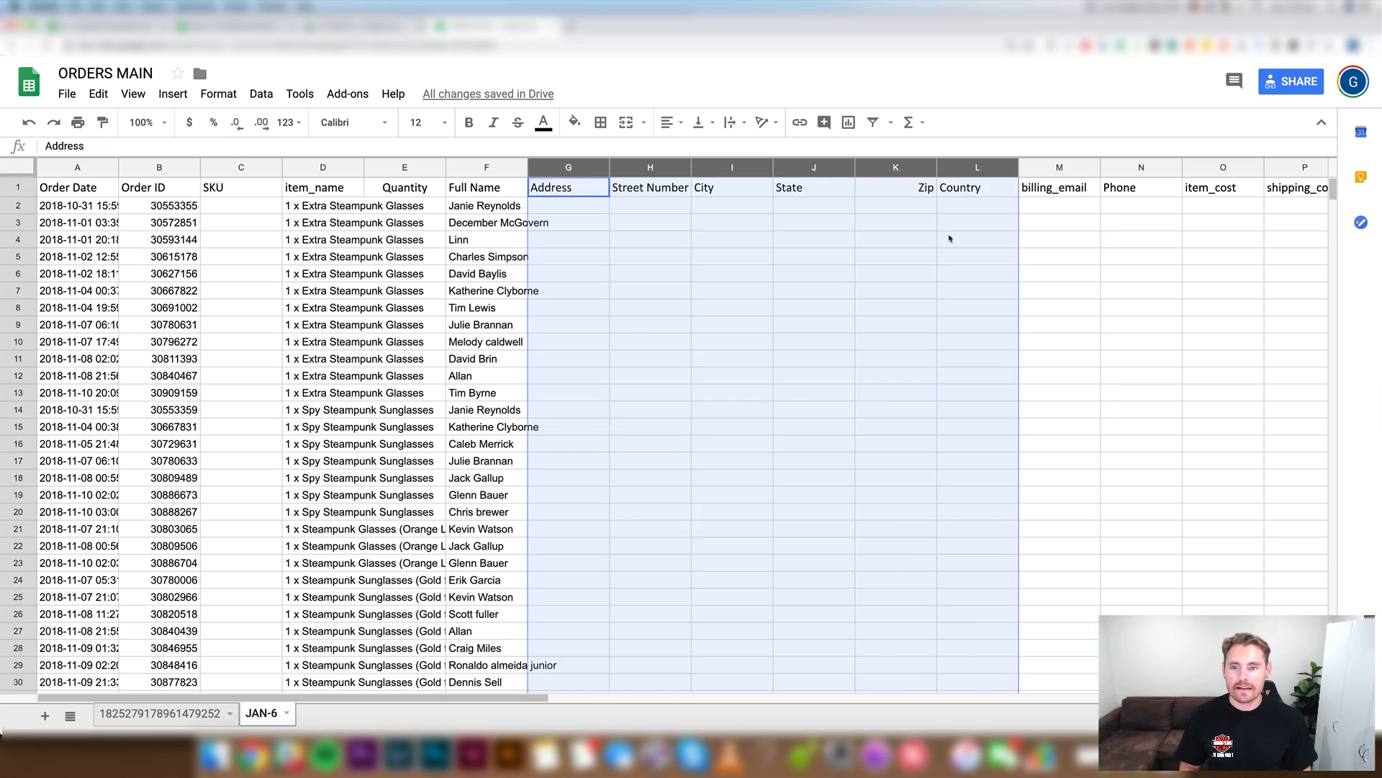
left_click(907, 307)
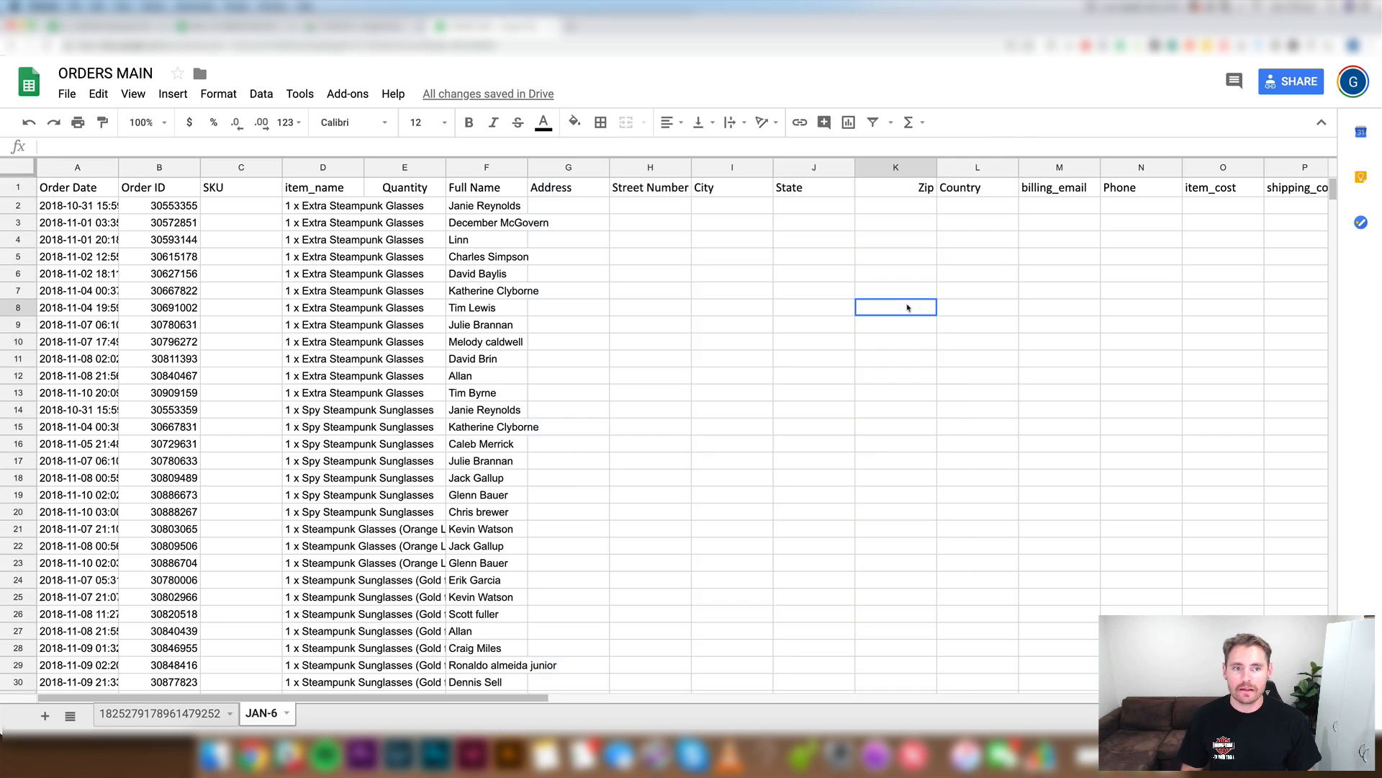
left_click(1223, 167)
left_click(1221, 239)
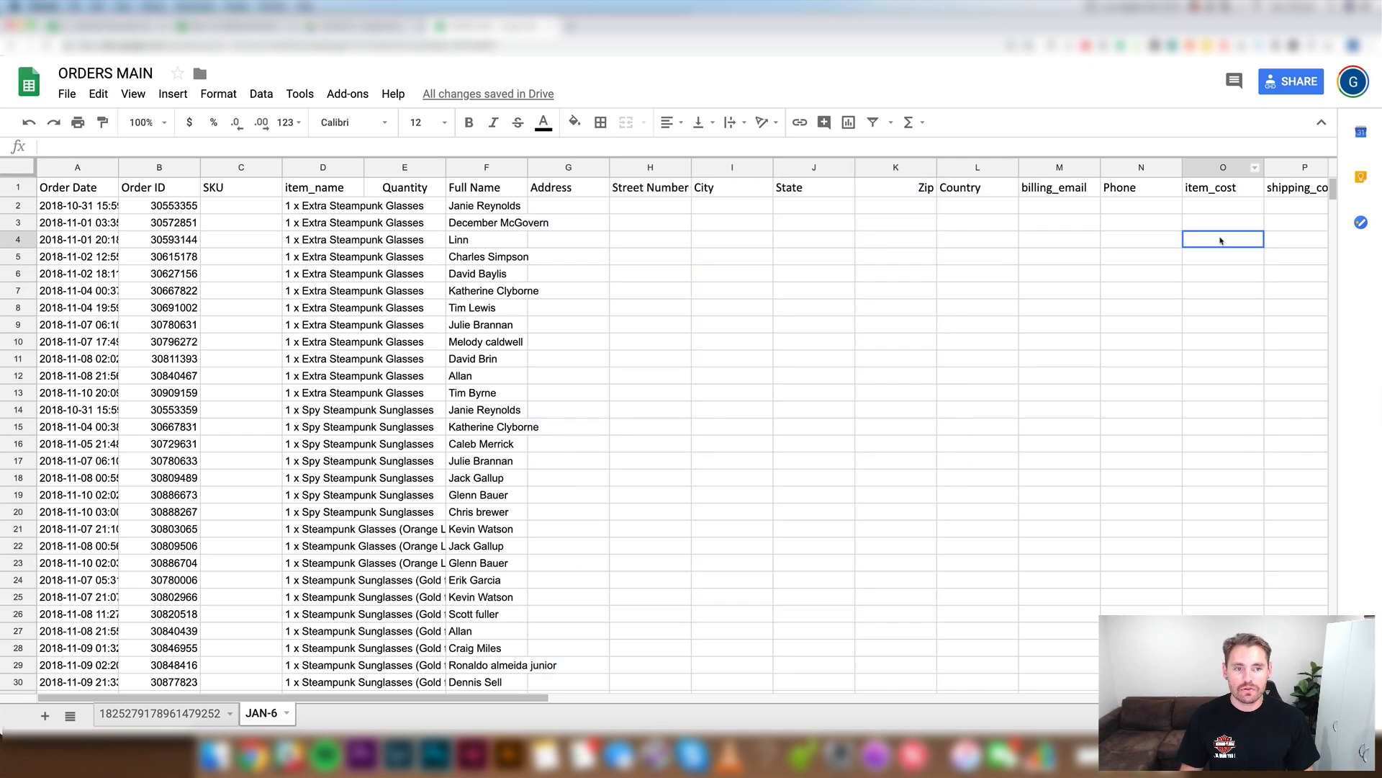
left_click(1223, 222)
left_click(1282, 224)
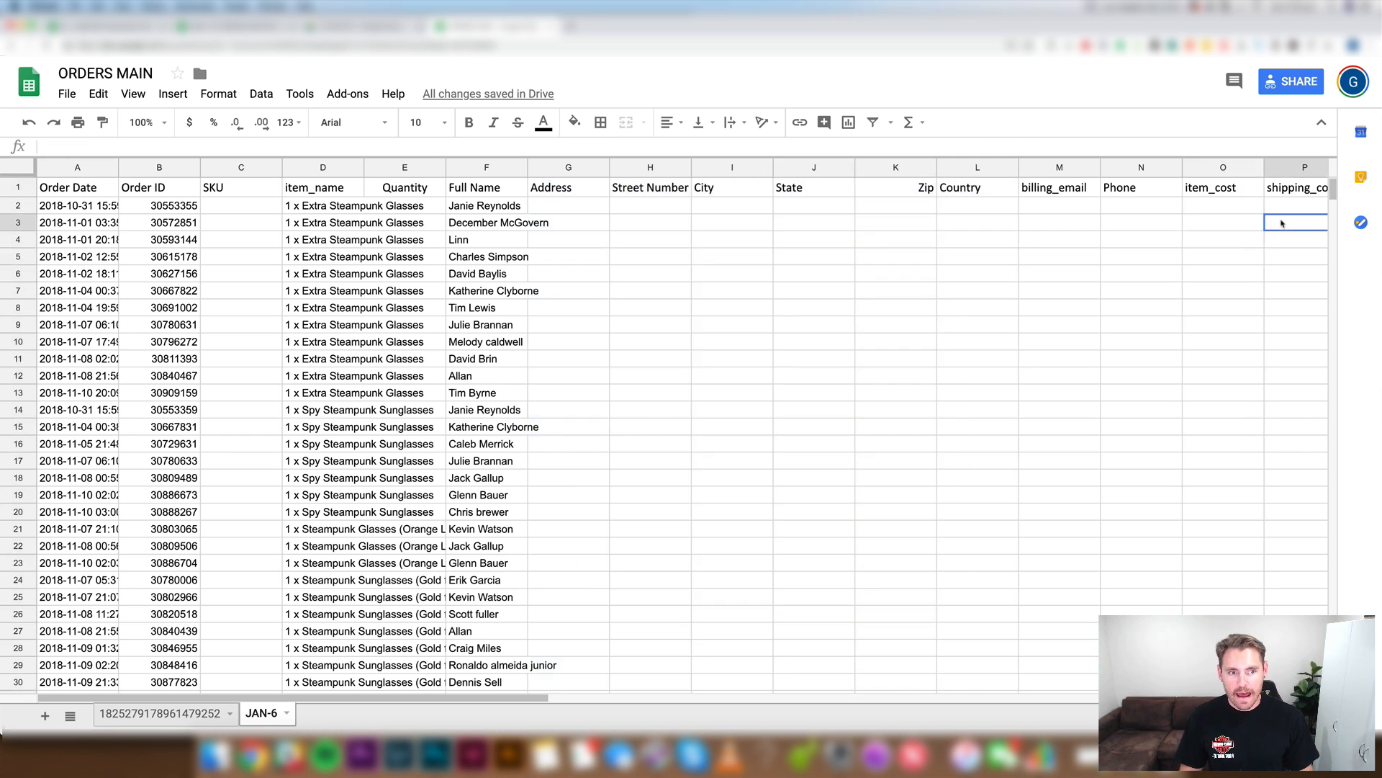
left_click(1284, 188)
left_click(1286, 223)
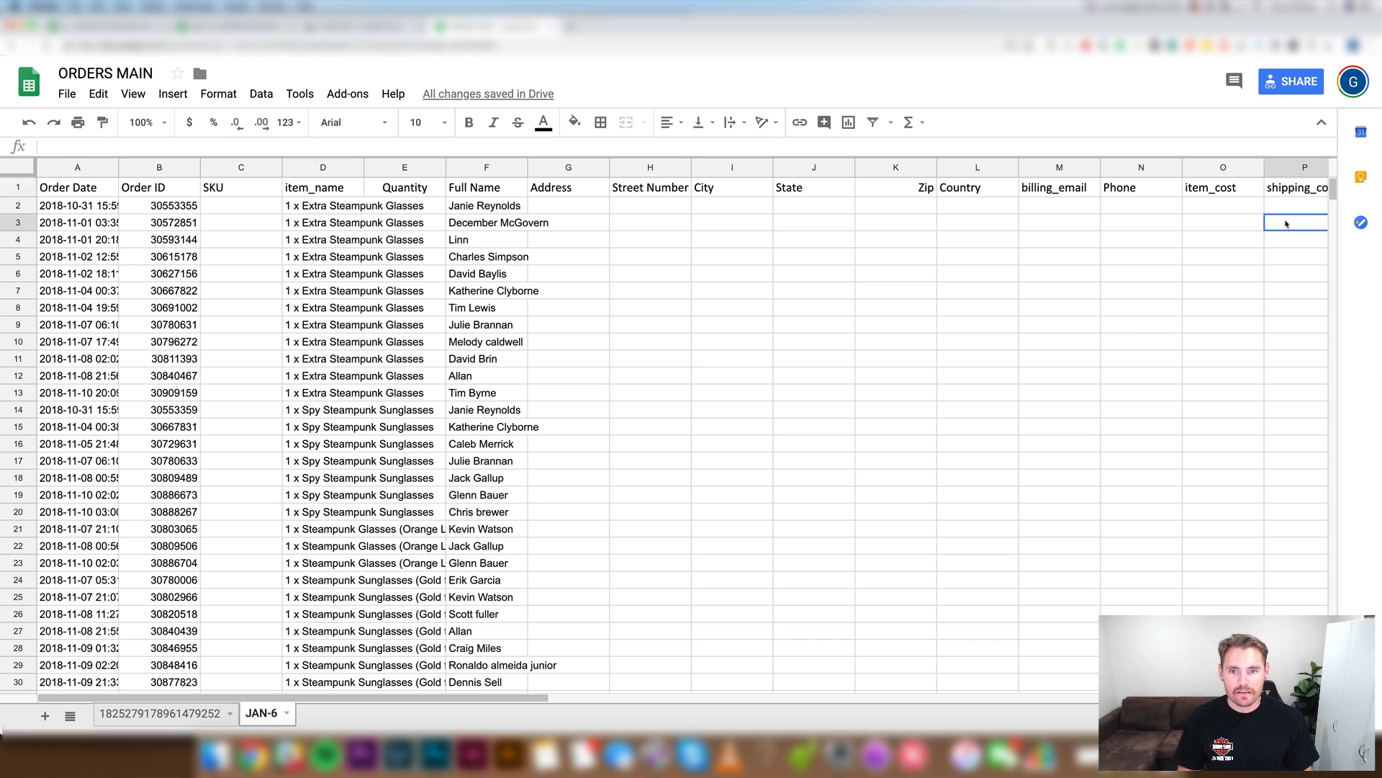
left_click(977, 225)
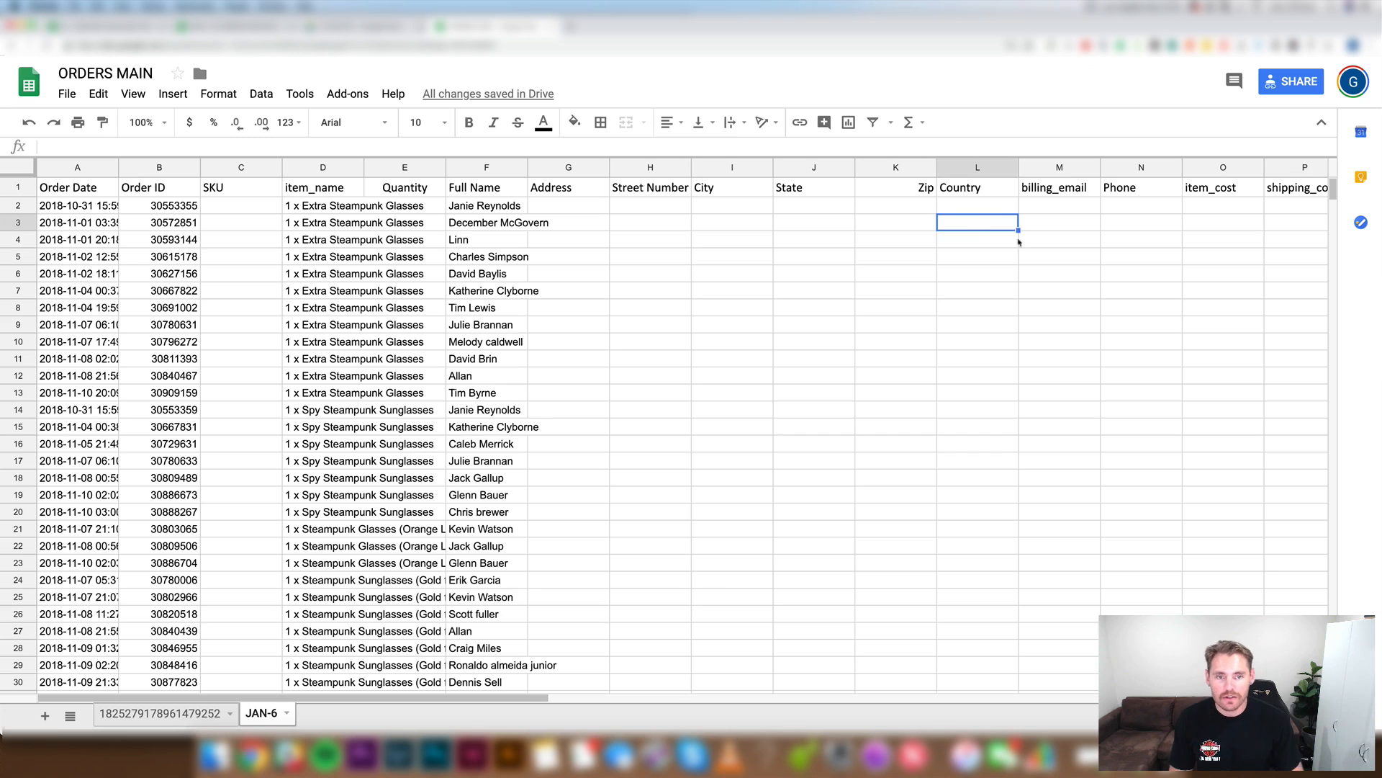
left_click(1281, 228)
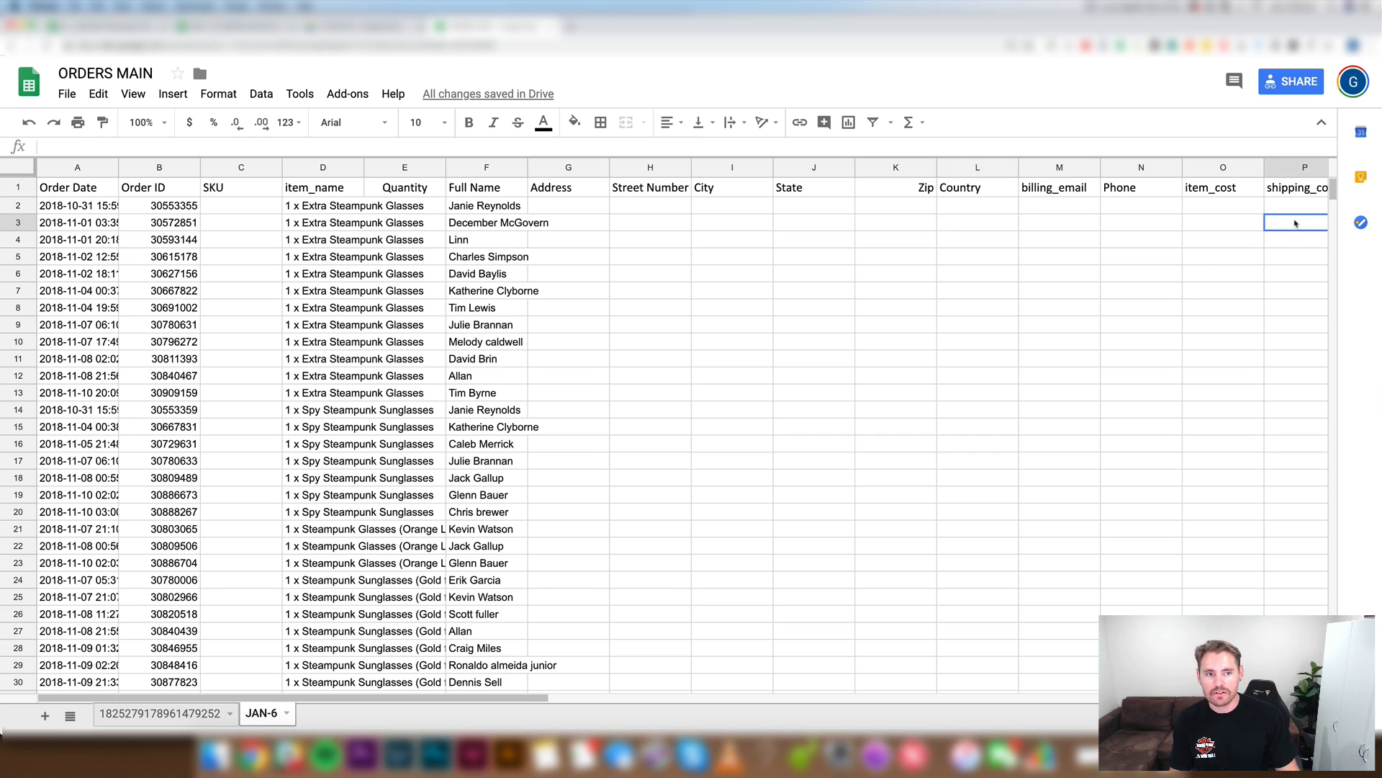
Step: Enter an item_cost of 5 in O3 for the Extra Steampunk Glasses orders and fill it down to row 13
left_click_drag(324, 226, 316, 394)
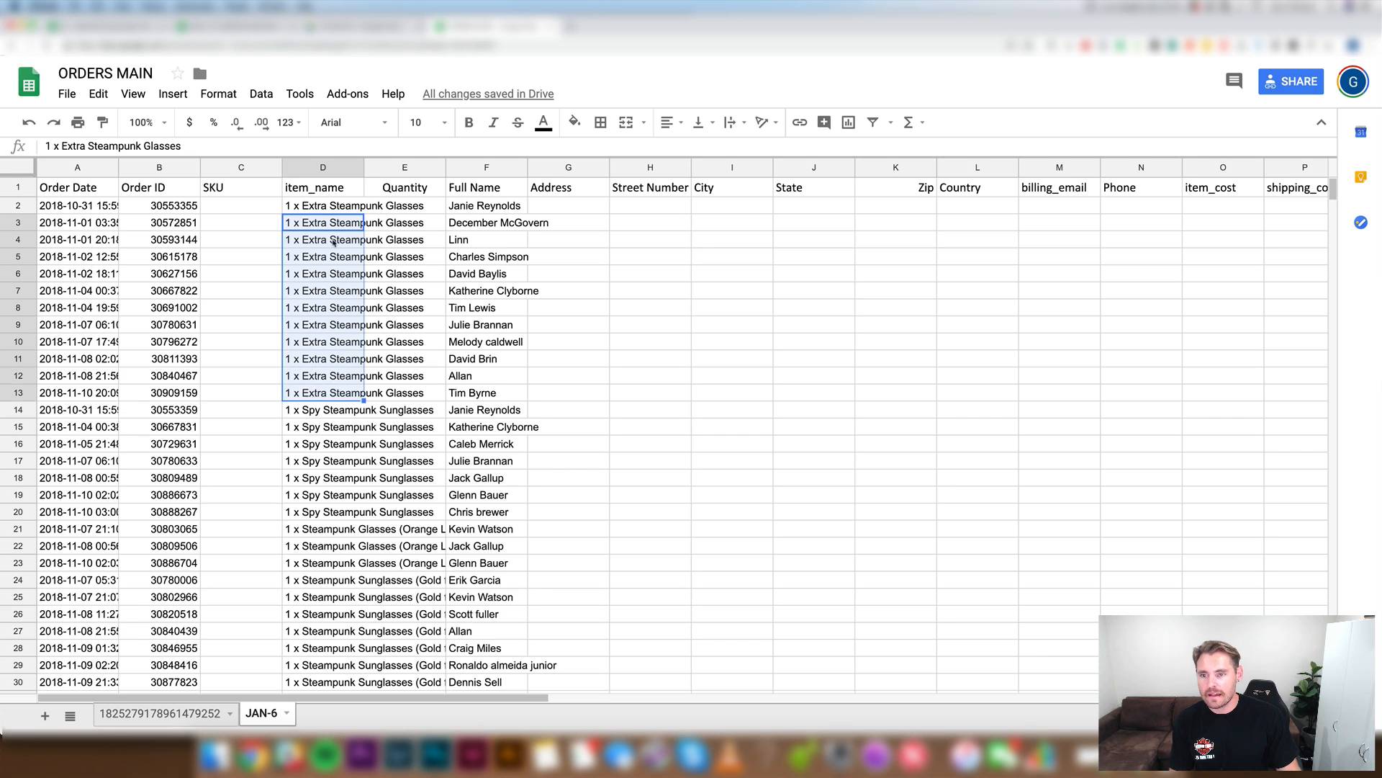
left_click(1224, 223)
type("5")
left_click(1237, 252)
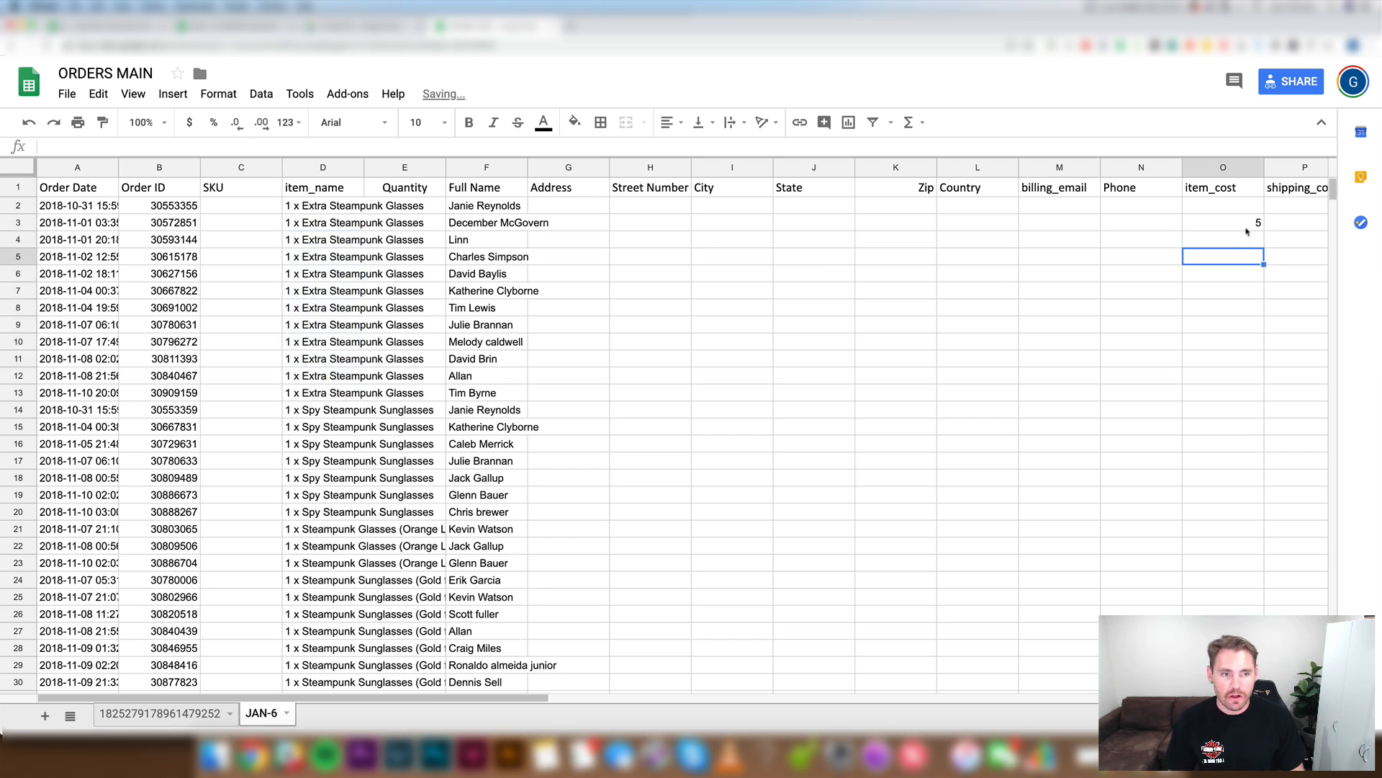
left_click(1249, 226)
left_click_drag(1264, 231, 1262, 394)
left_click(1233, 432)
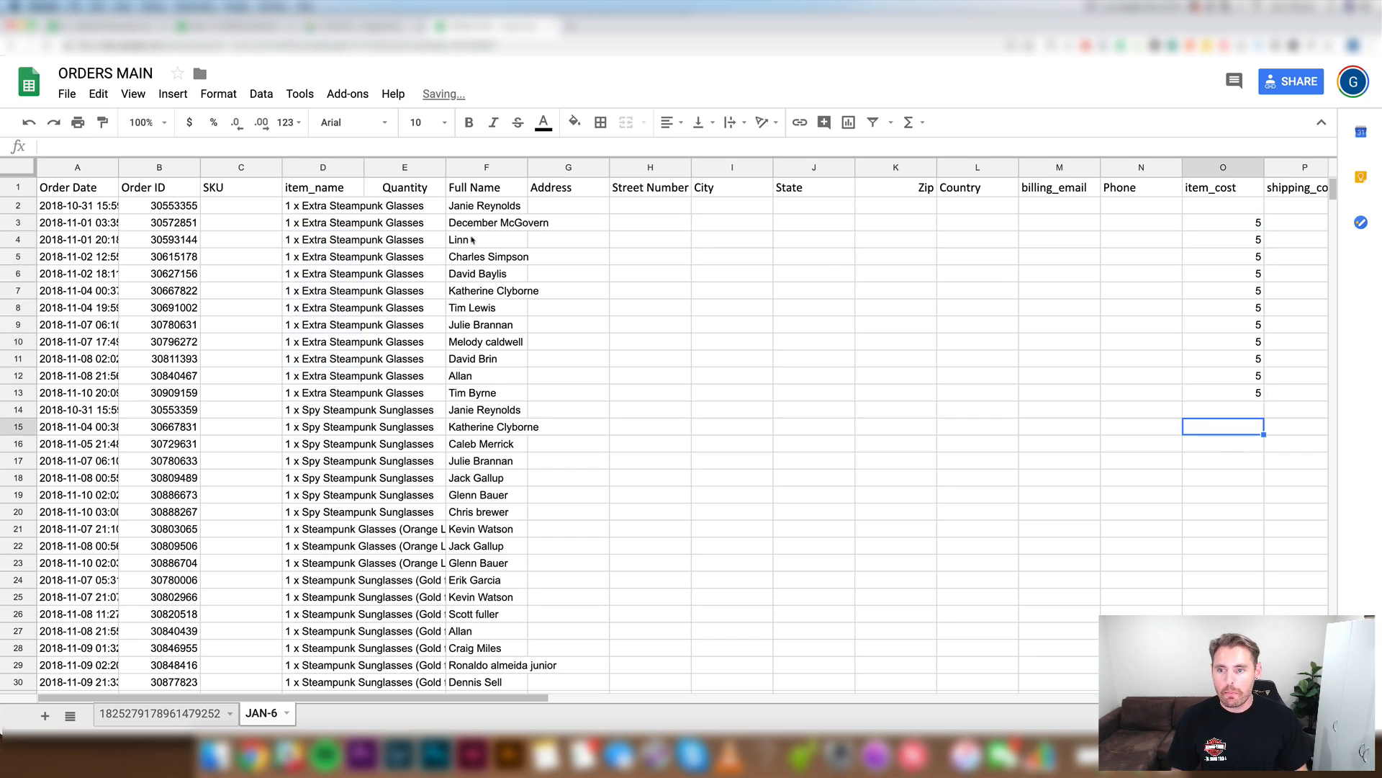
Step: Enter a shipping_cost of 2 in P3 and fill it down to row 9
left_click_drag(371, 223, 403, 344)
left_click(1293, 227)
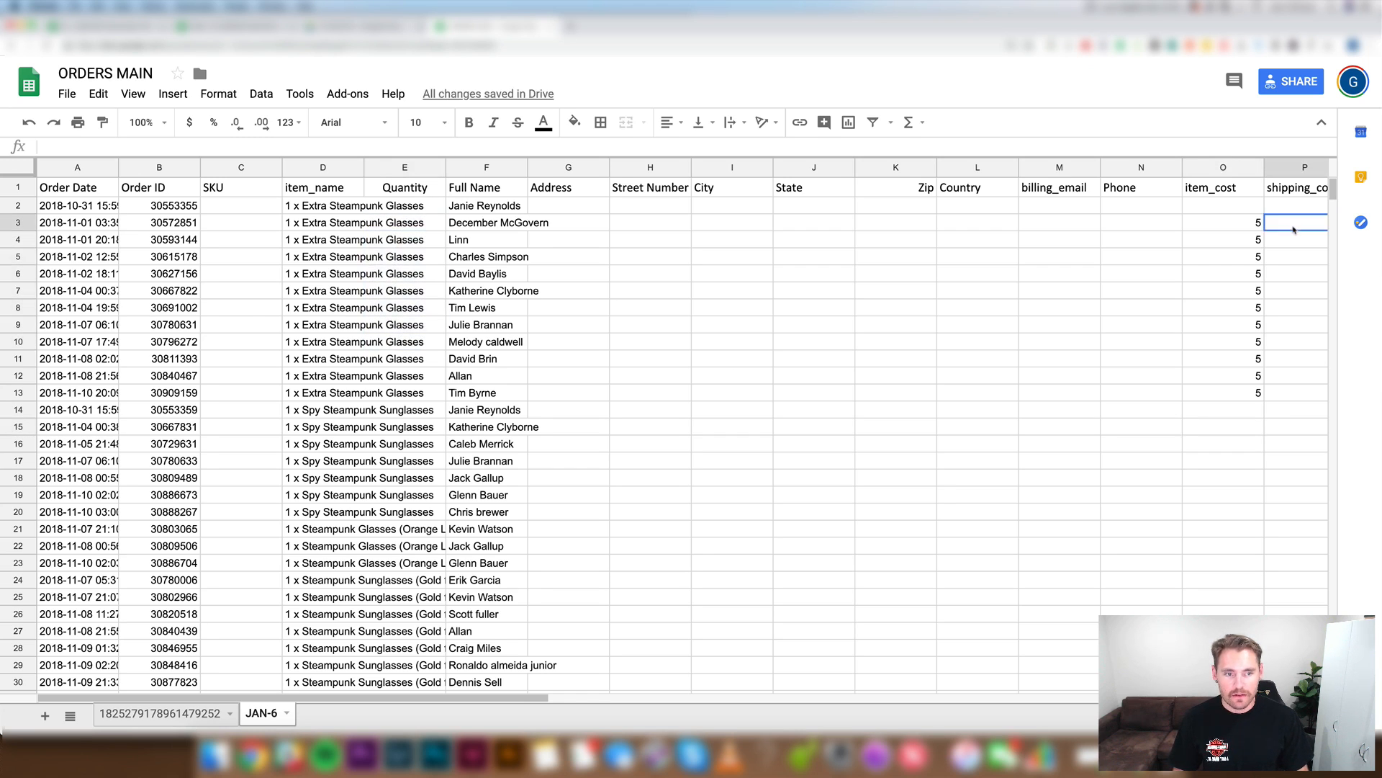
type("2")
left_click(1293, 268)
left_click(1243, 226)
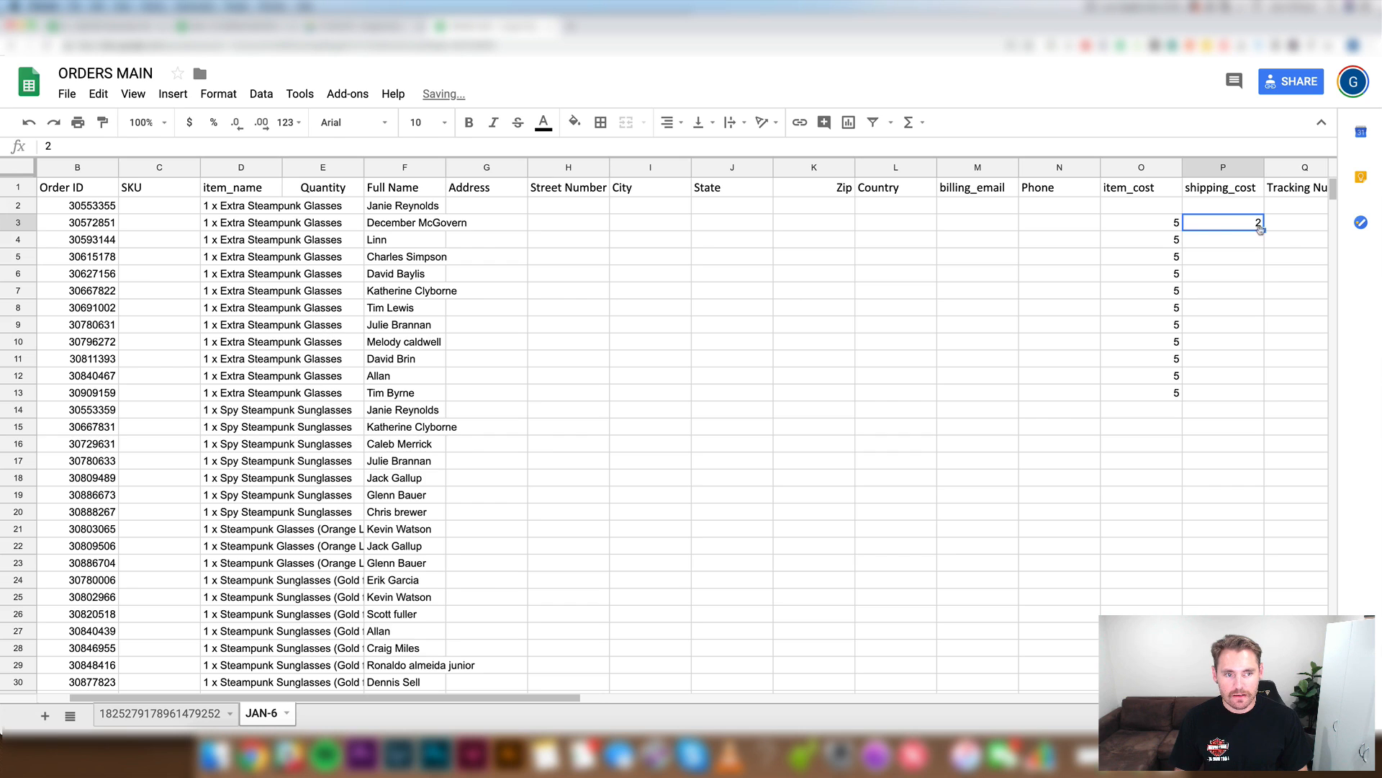
left_click_drag(1264, 229, 1263, 328)
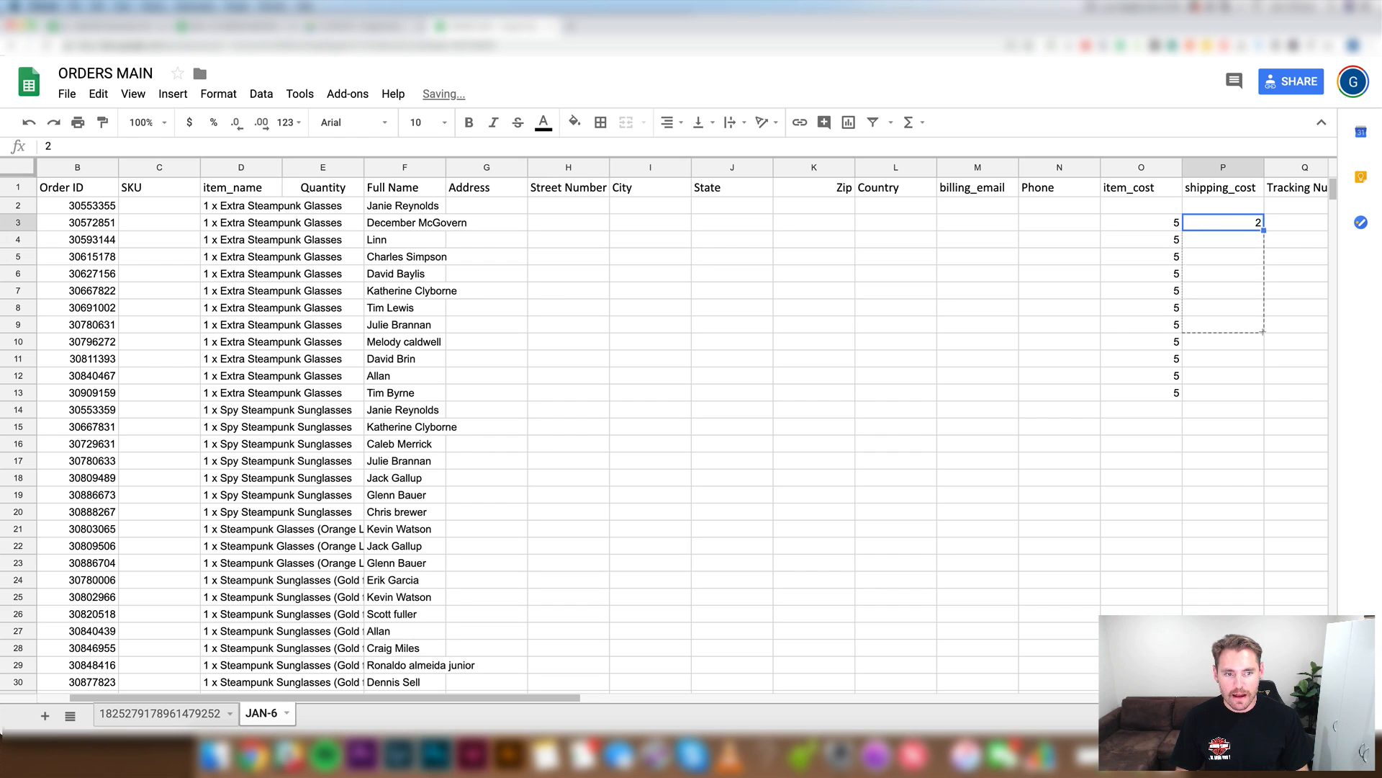
Step: Enter a shipping_cost of 3 in P11 for the order in row 11
left_click(279, 360)
key("Right")
key("Right")
key("Right")
key("Right")
key("Right")
key("Right")
key("Right")
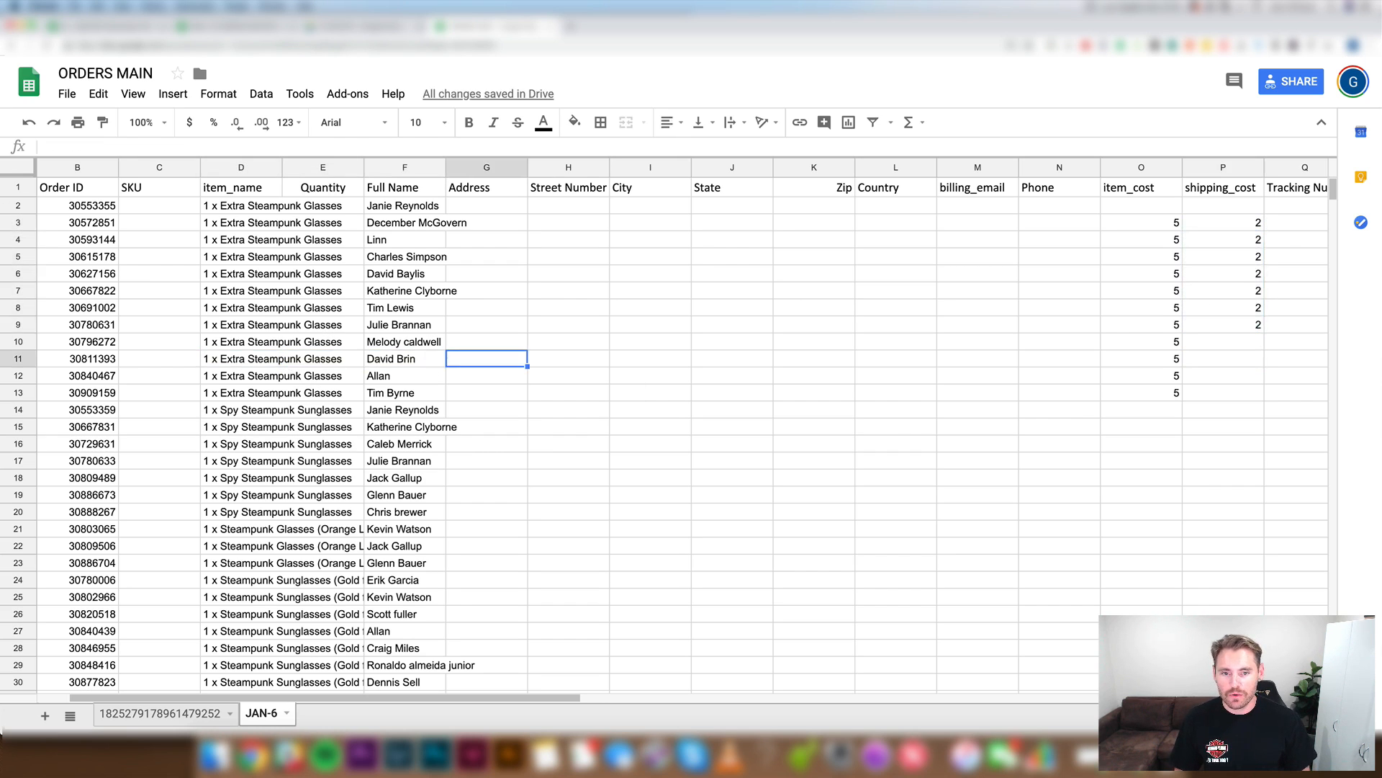
key("Right")
key("Right")
key("Right")
key("Right")
key("Right")
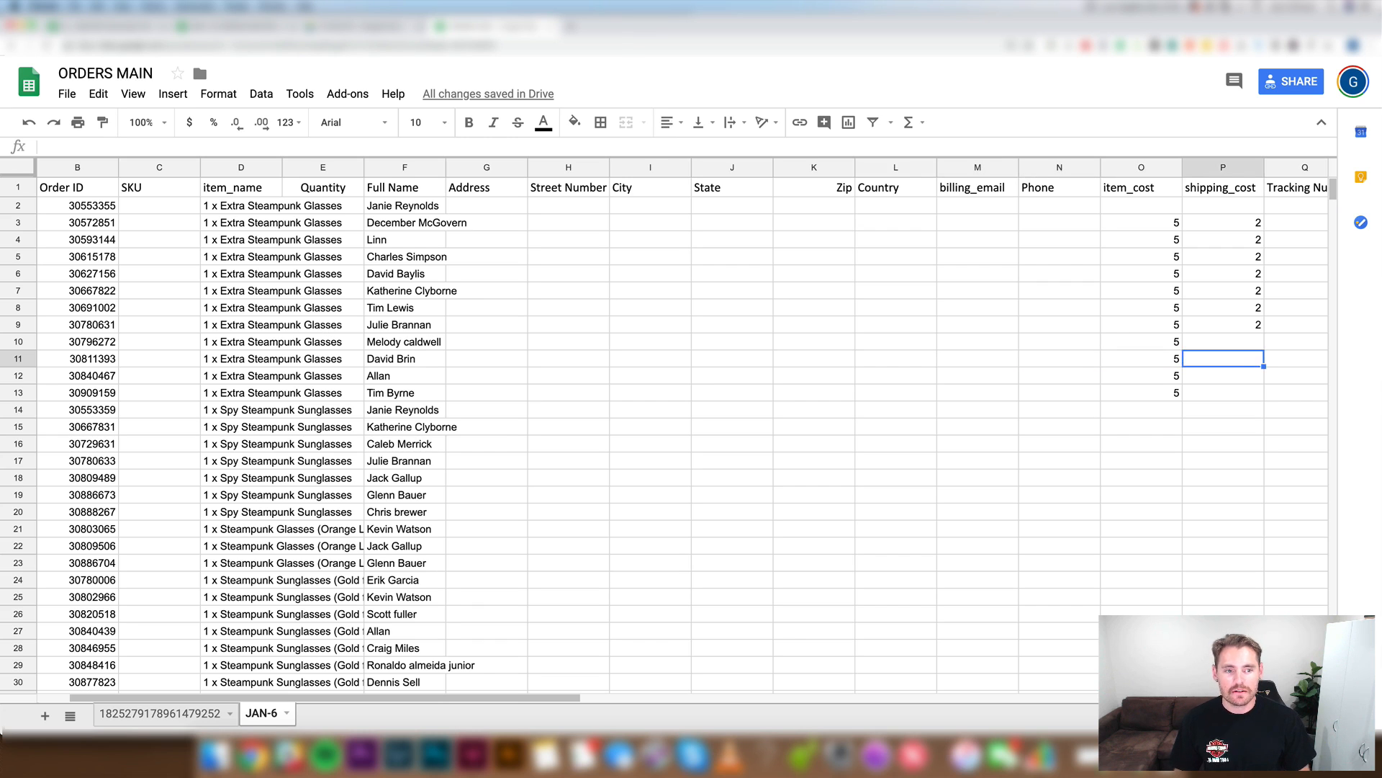
type("3")
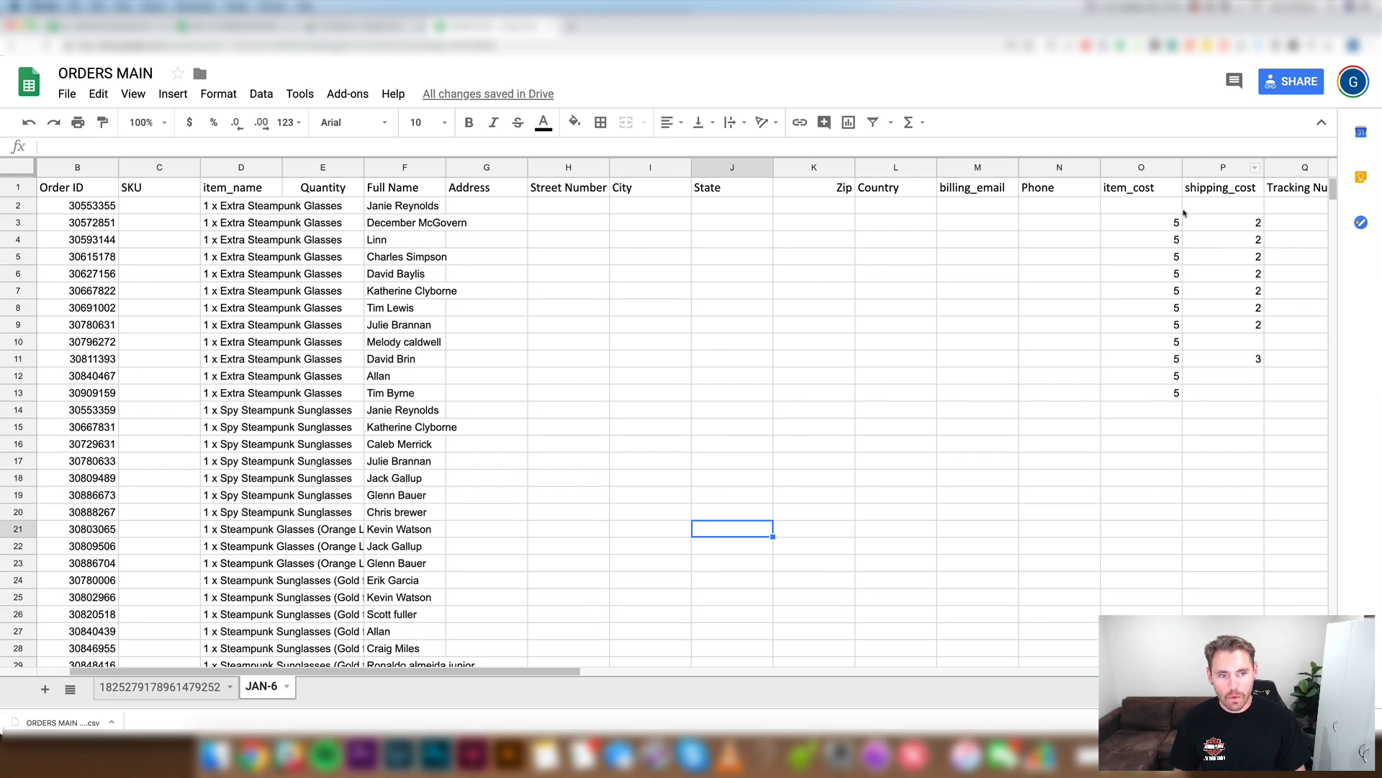
Step: Enter the label TOTAL in N87 below the order rows and move it to M87
left_click(1113, 481)
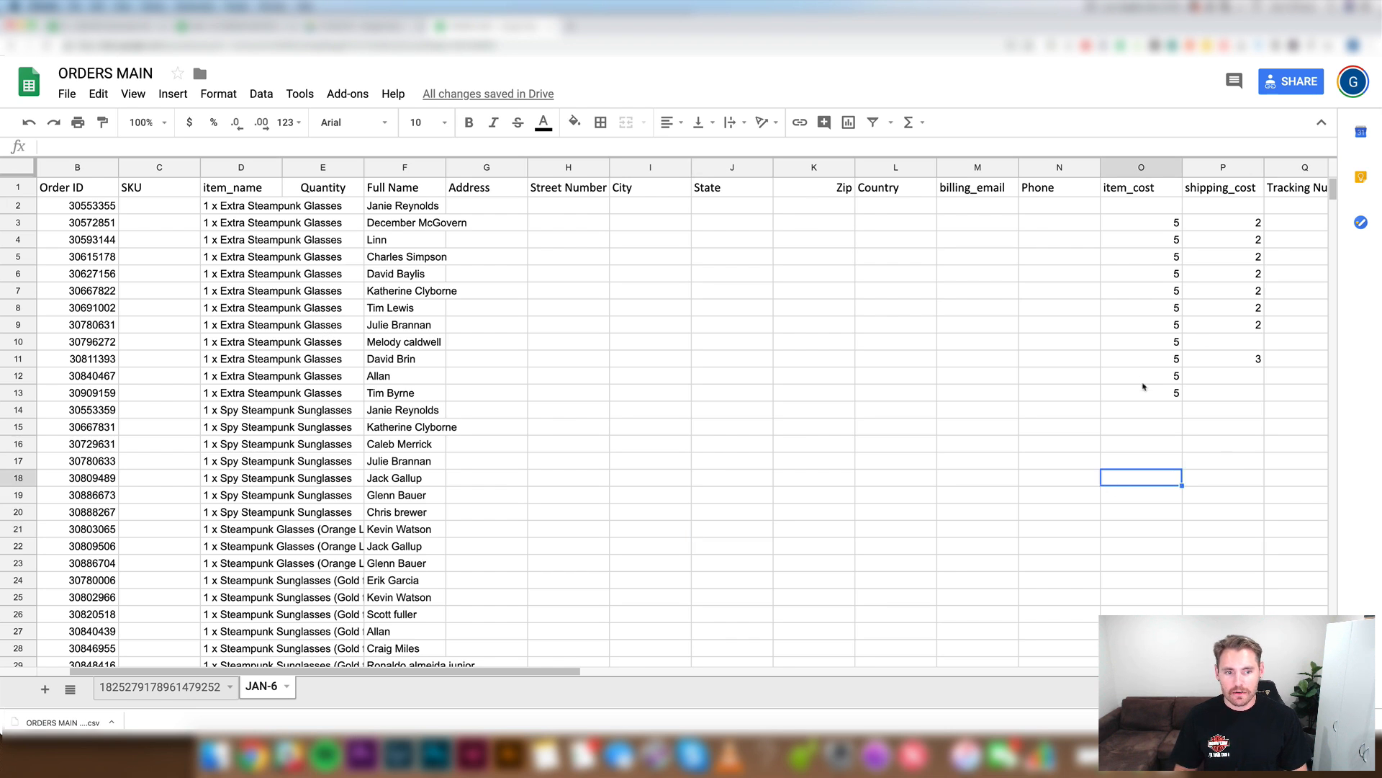
left_click_drag(1172, 168, 1224, 167)
scroll(1150, 366, "down", 20)
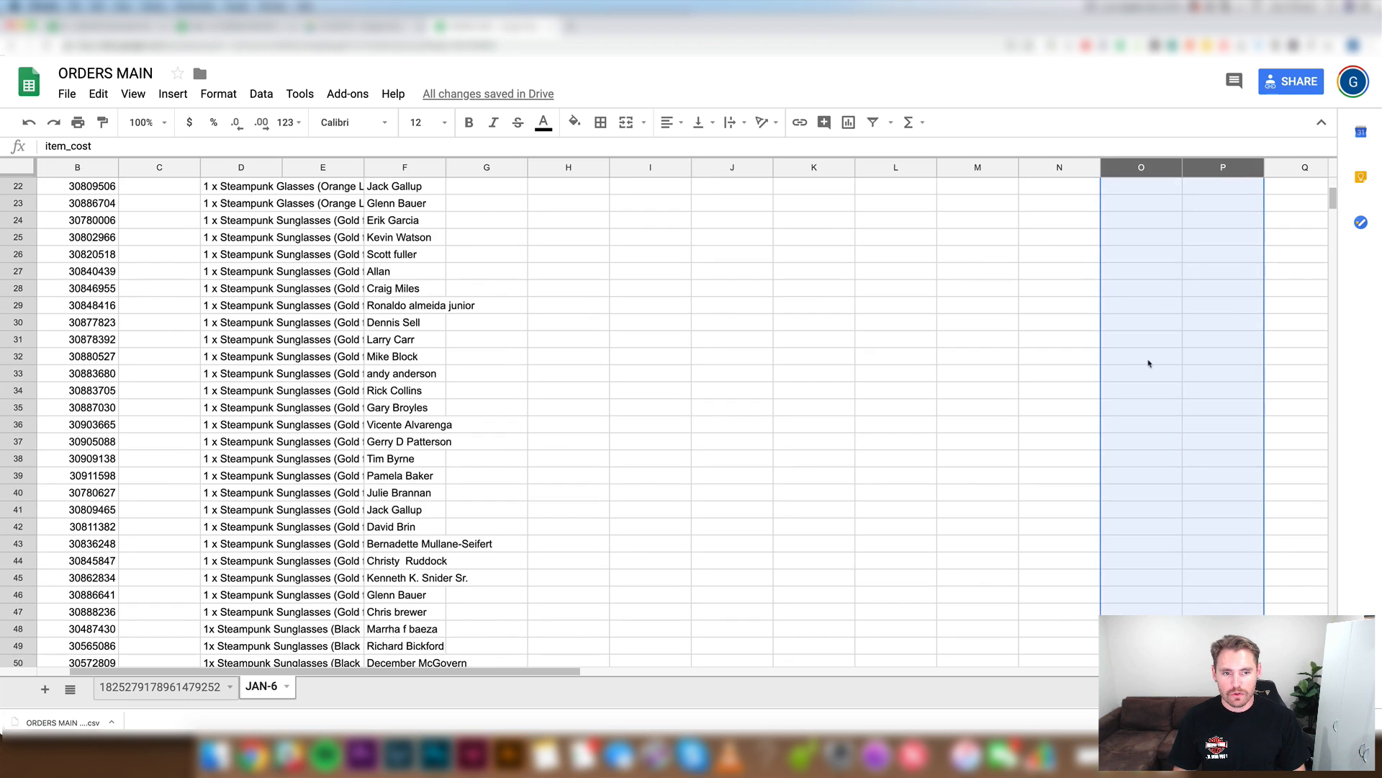
scroll(1150, 366, "down", 5)
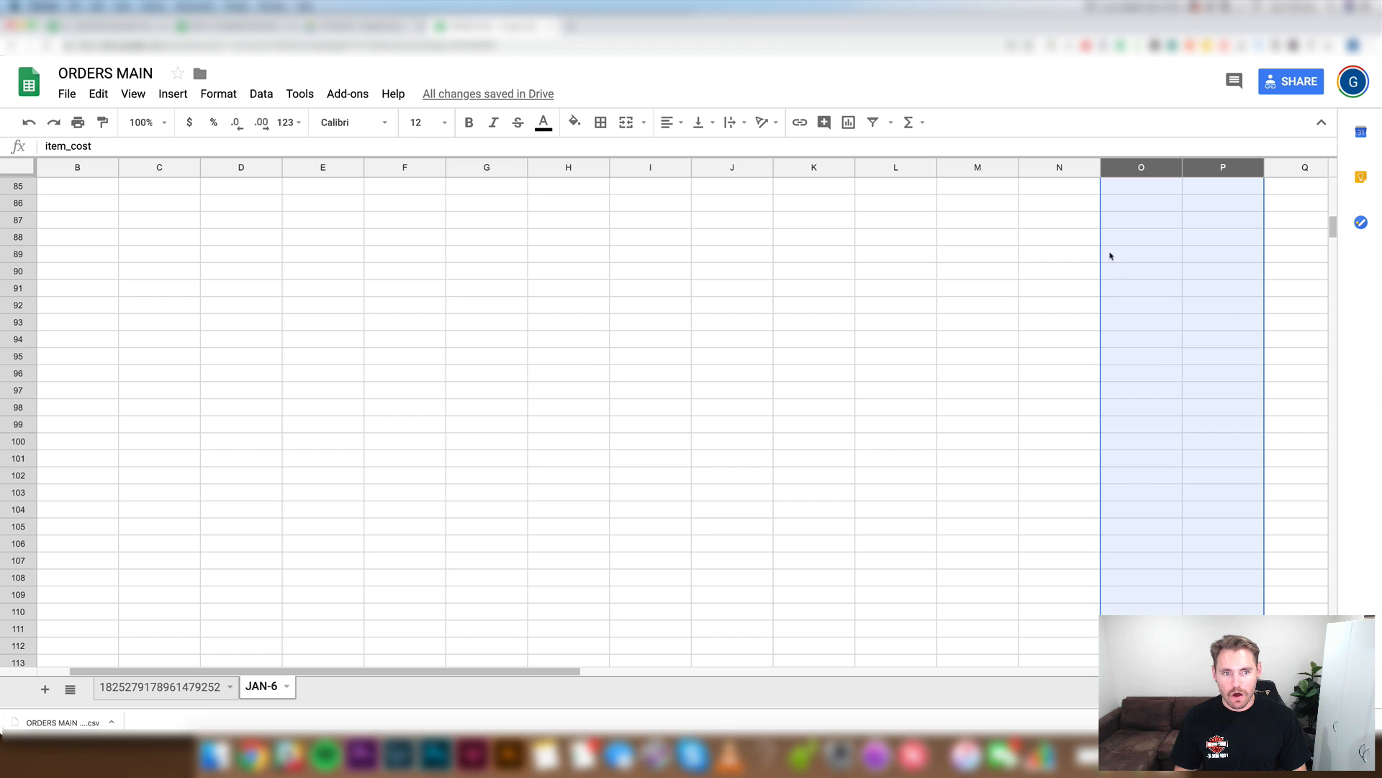
scroll(1117, 290, "up", 5)
scroll(1117, 296, "down", 5)
left_click(1053, 255)
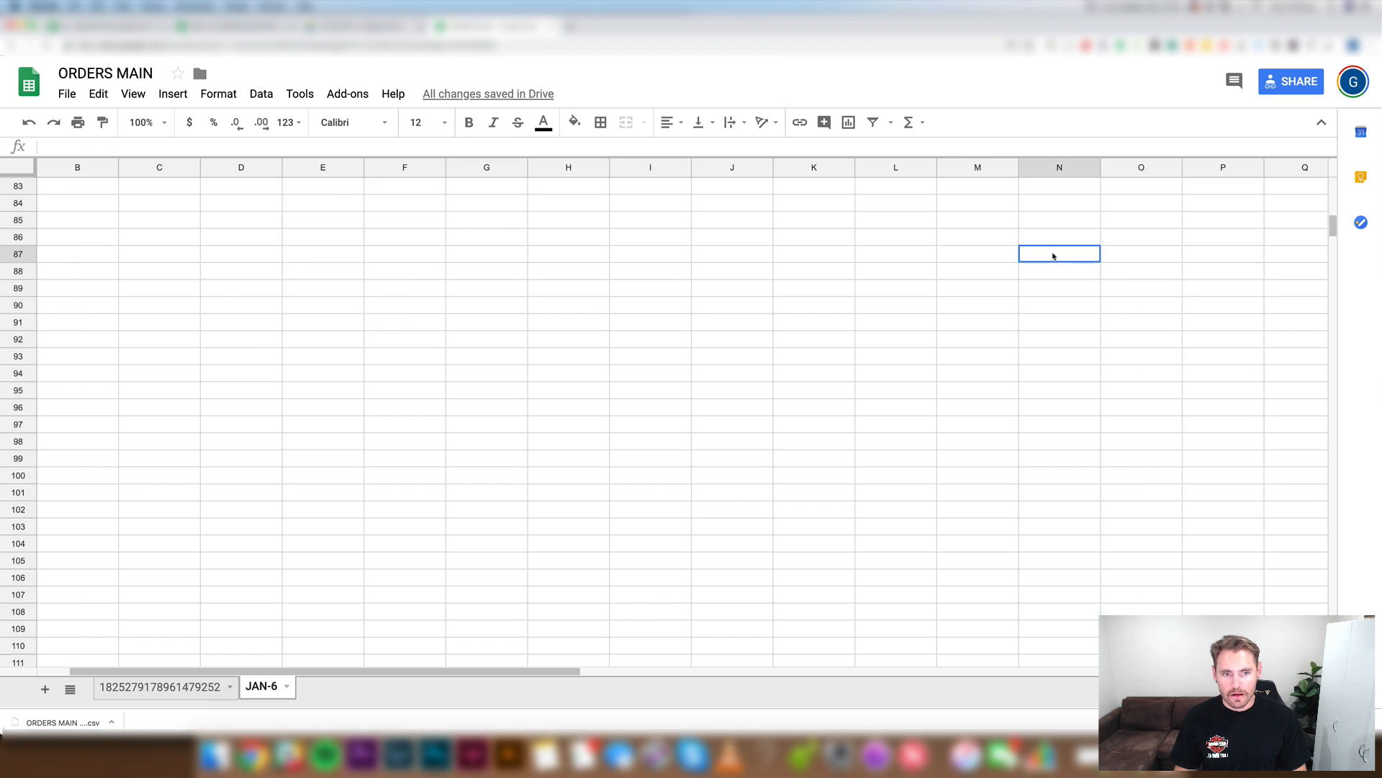
type("TOTAL")
key("Return")
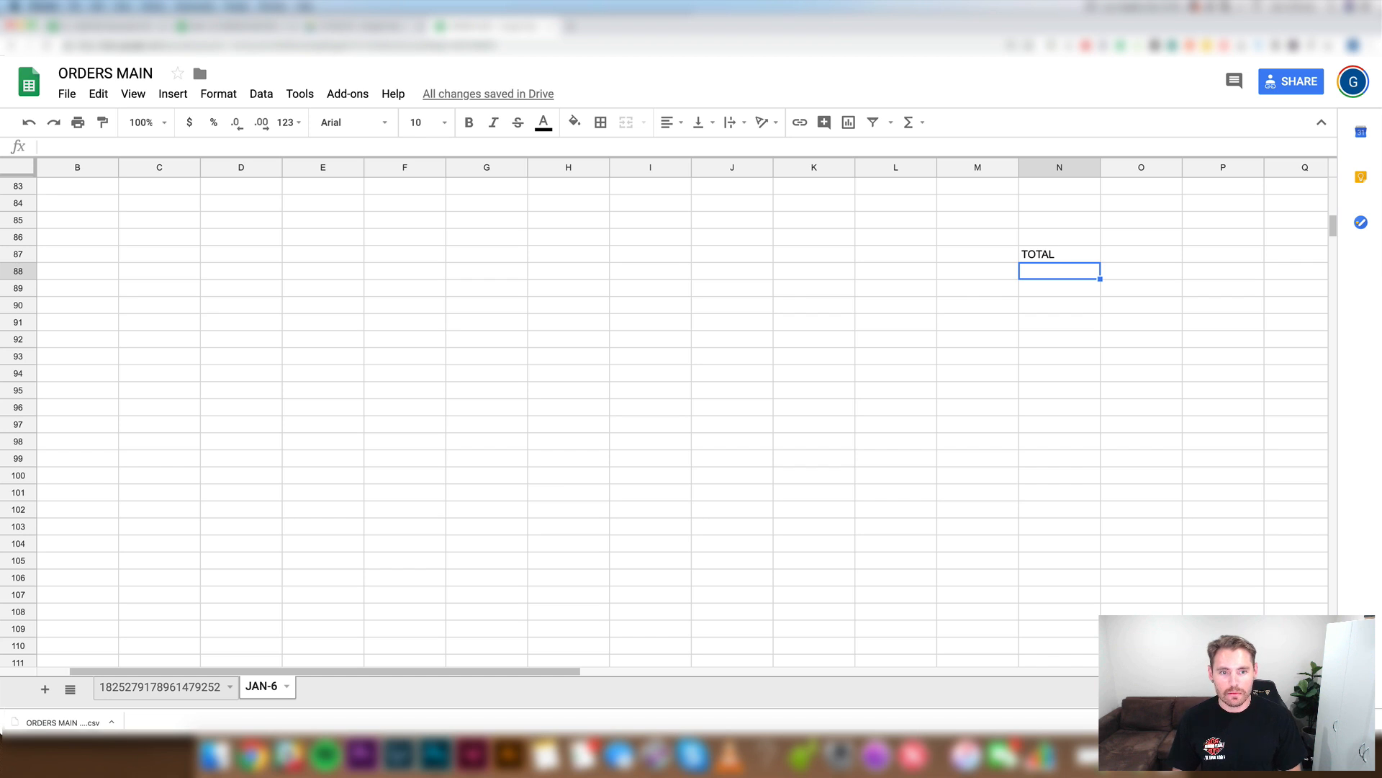
left_click(1053, 255)
left_click_drag(1049, 247, 1015, 254)
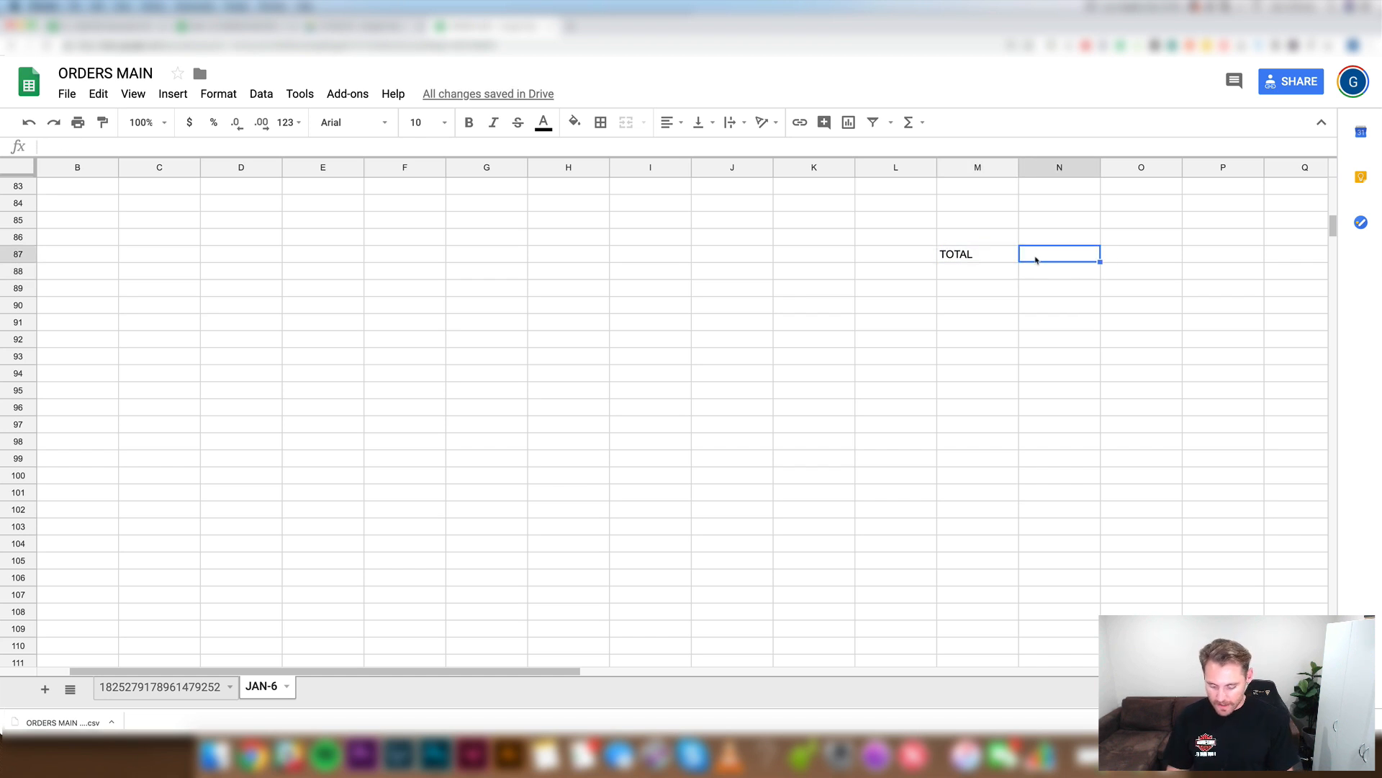
Step: Sum the whole item_cost column O with a SUM formula in N87
type("=SUM(")
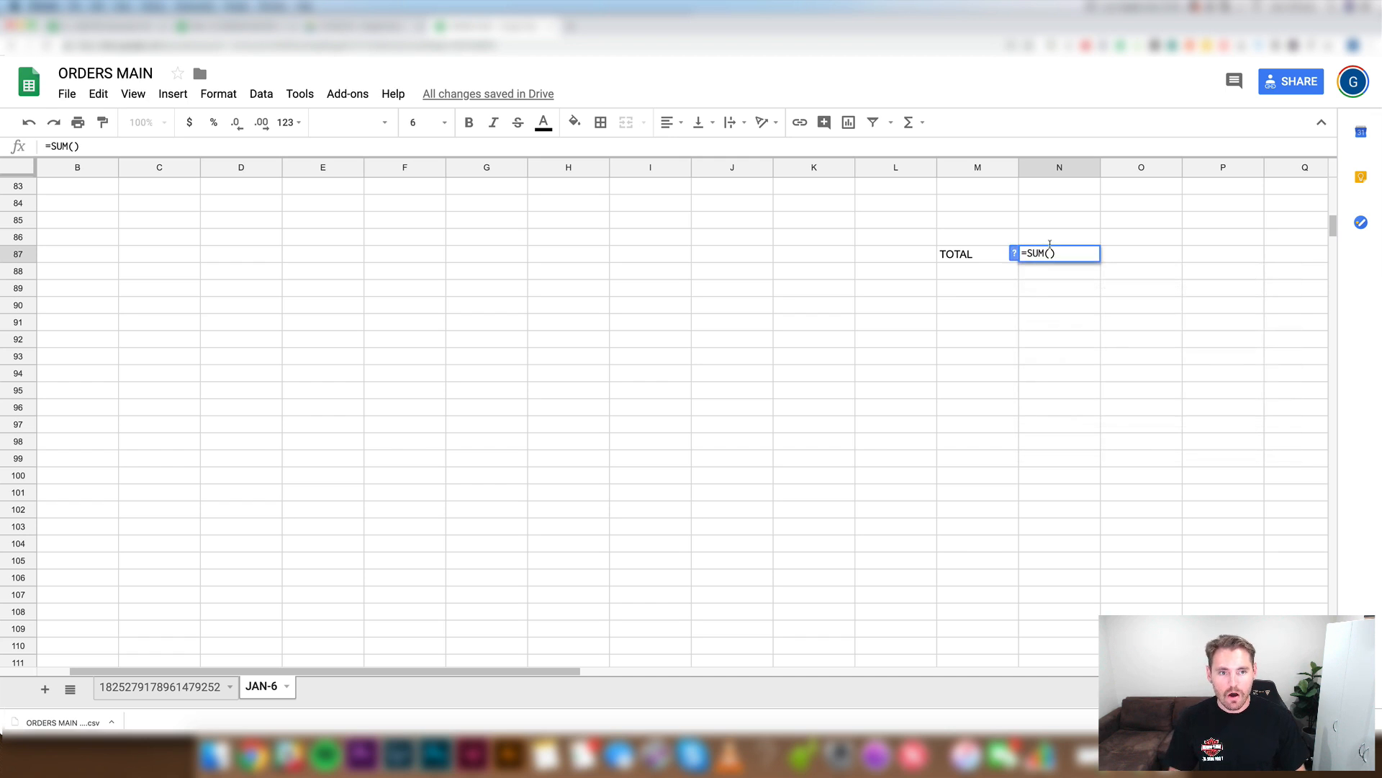
left_click(1147, 166)
key("Return")
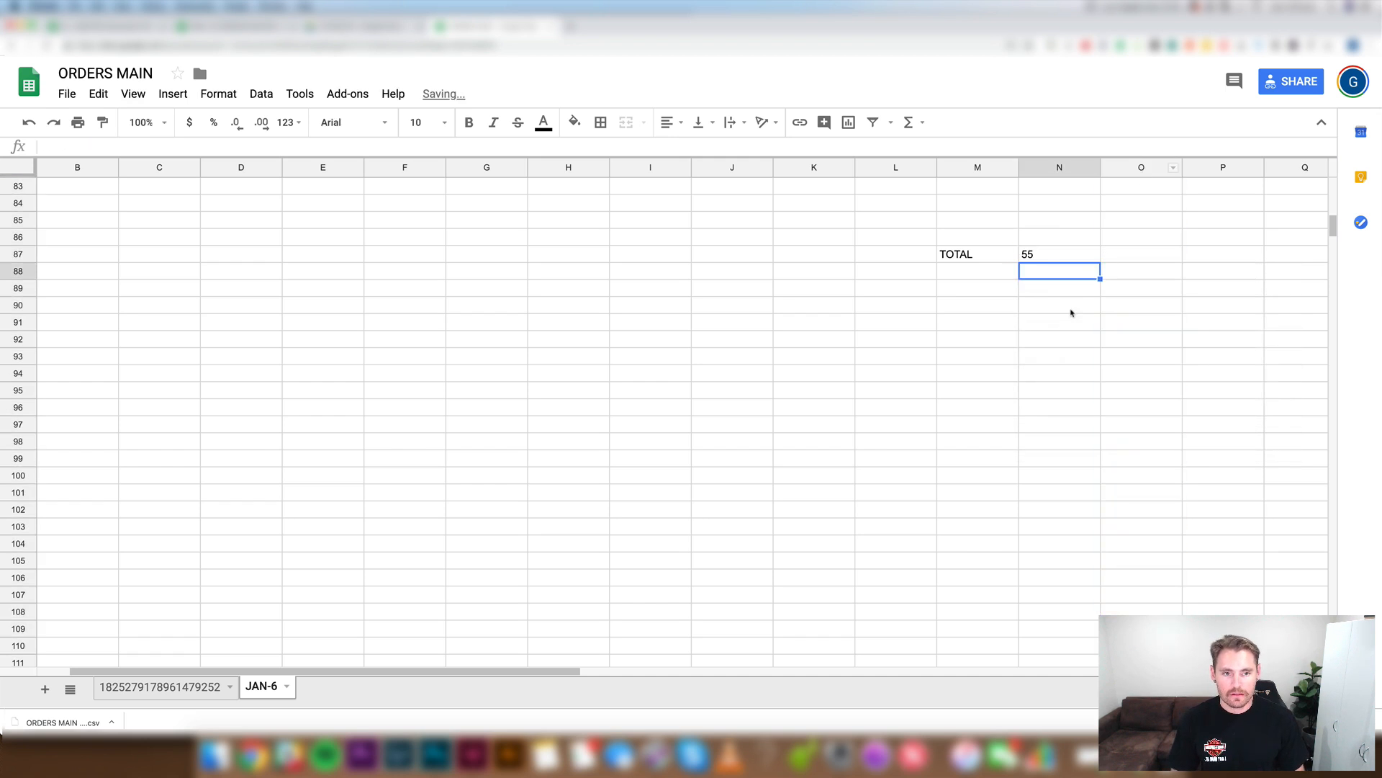
left_click(1042, 255)
Step: Label M88 as shipping and sum the whole shipping_cost column P with a SUM formula in N88
left_click(987, 272)
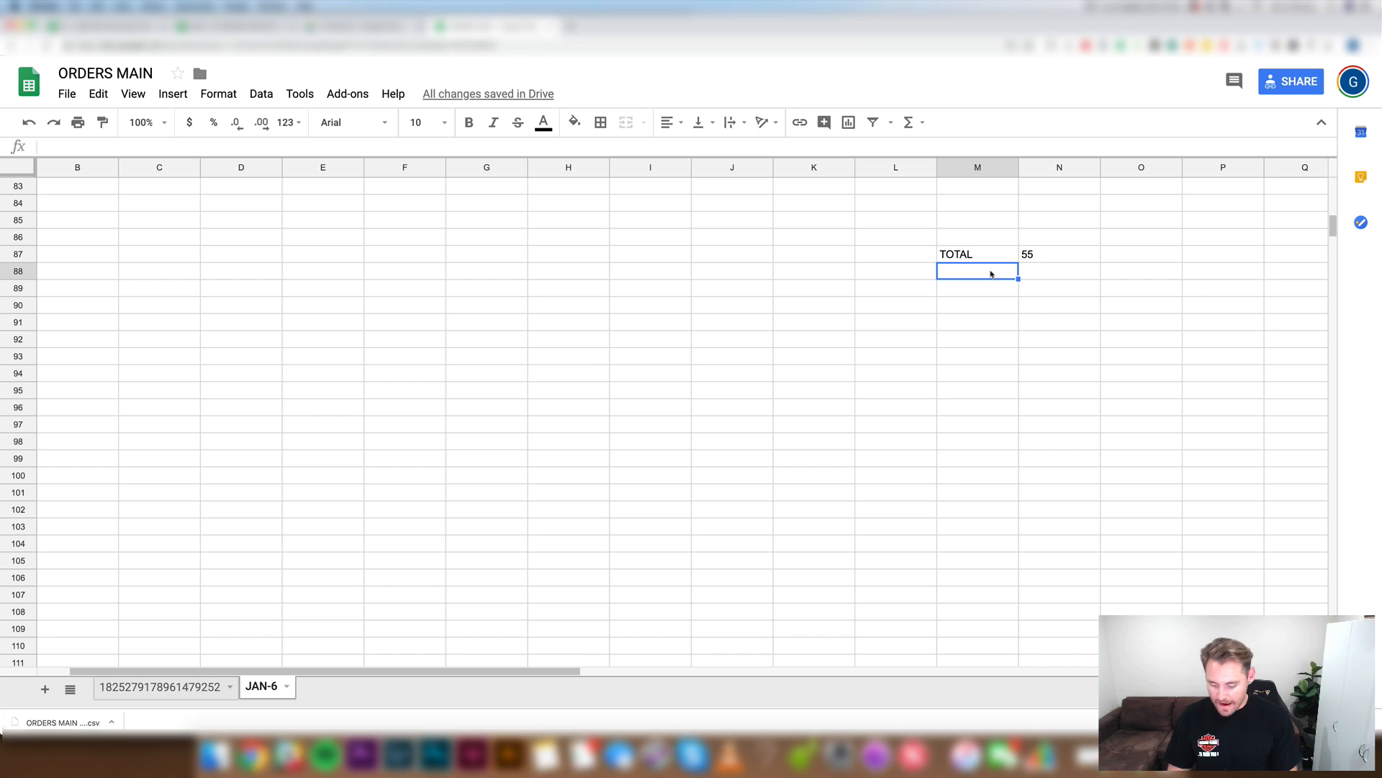
type("shipping")
key("Return")
left_click(1028, 280)
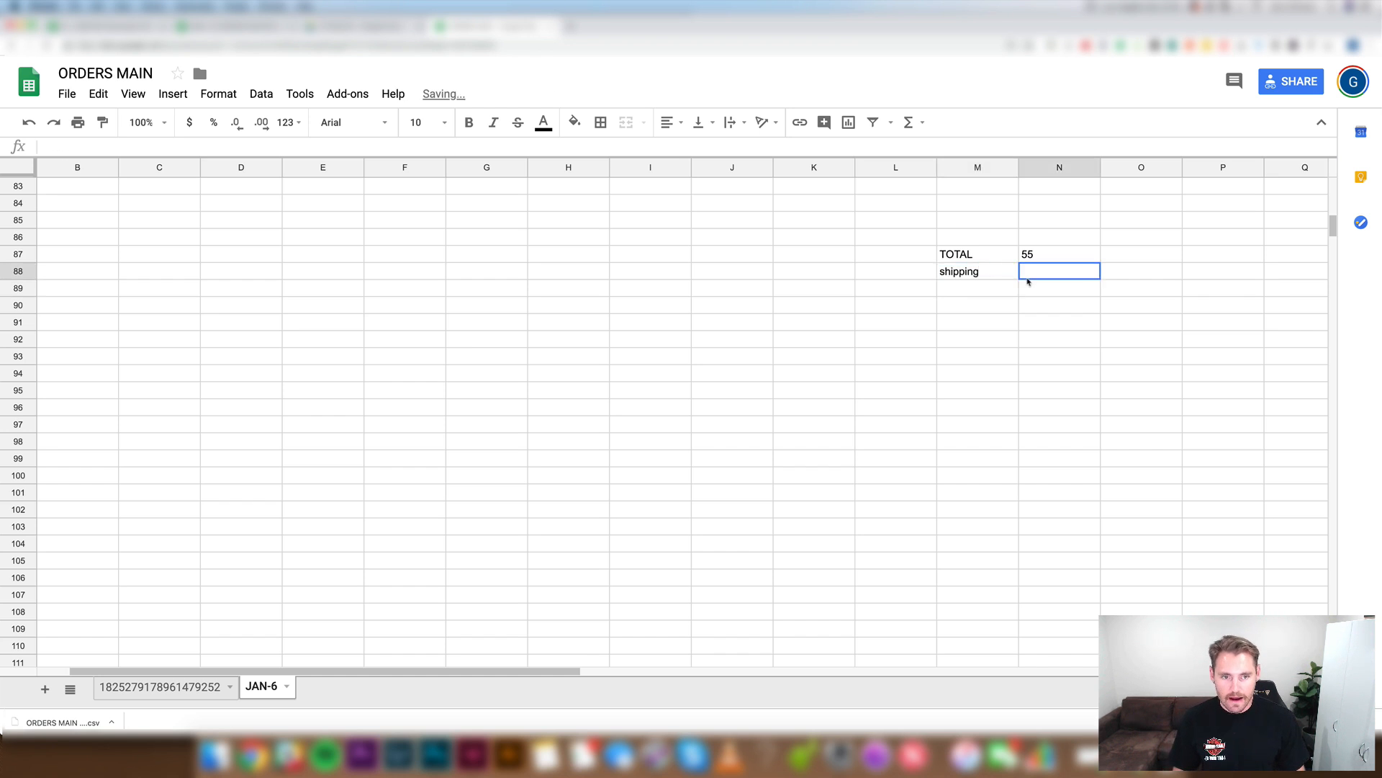
type("=SUM(")
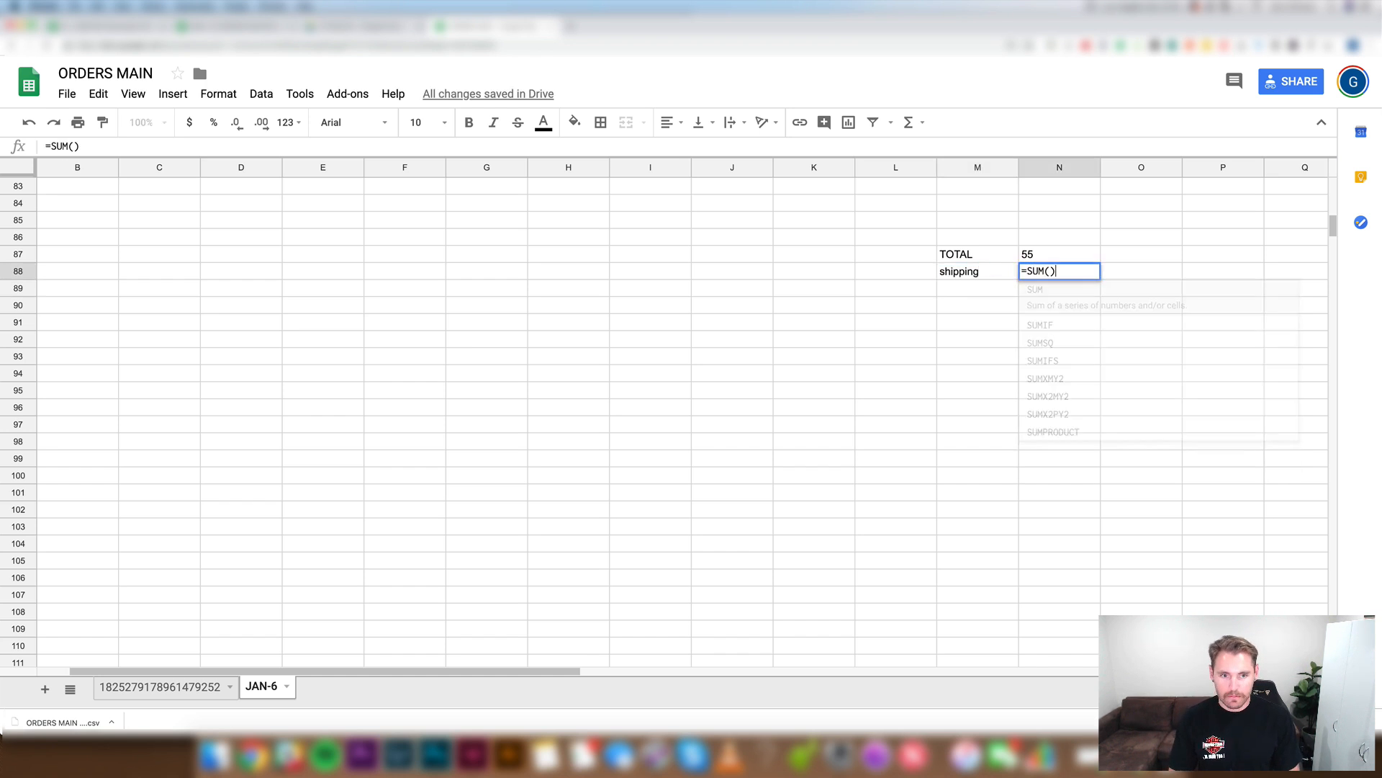
left_click(1213, 166)
key("Return")
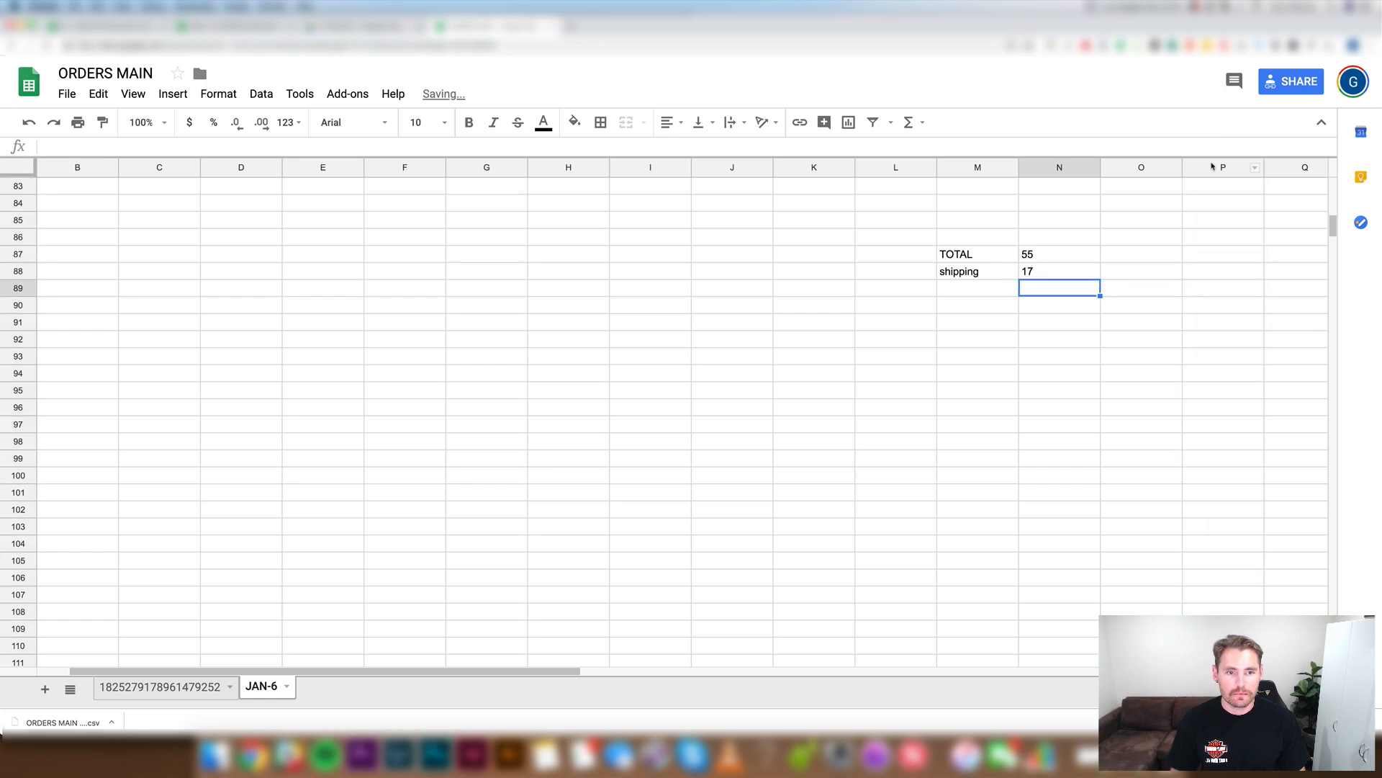
Step: Label M89 as TOTAL and add the item total in N87 and the shipping total in N88 with =N87+N88 in N89
left_click(990, 294)
type("TOTAL")
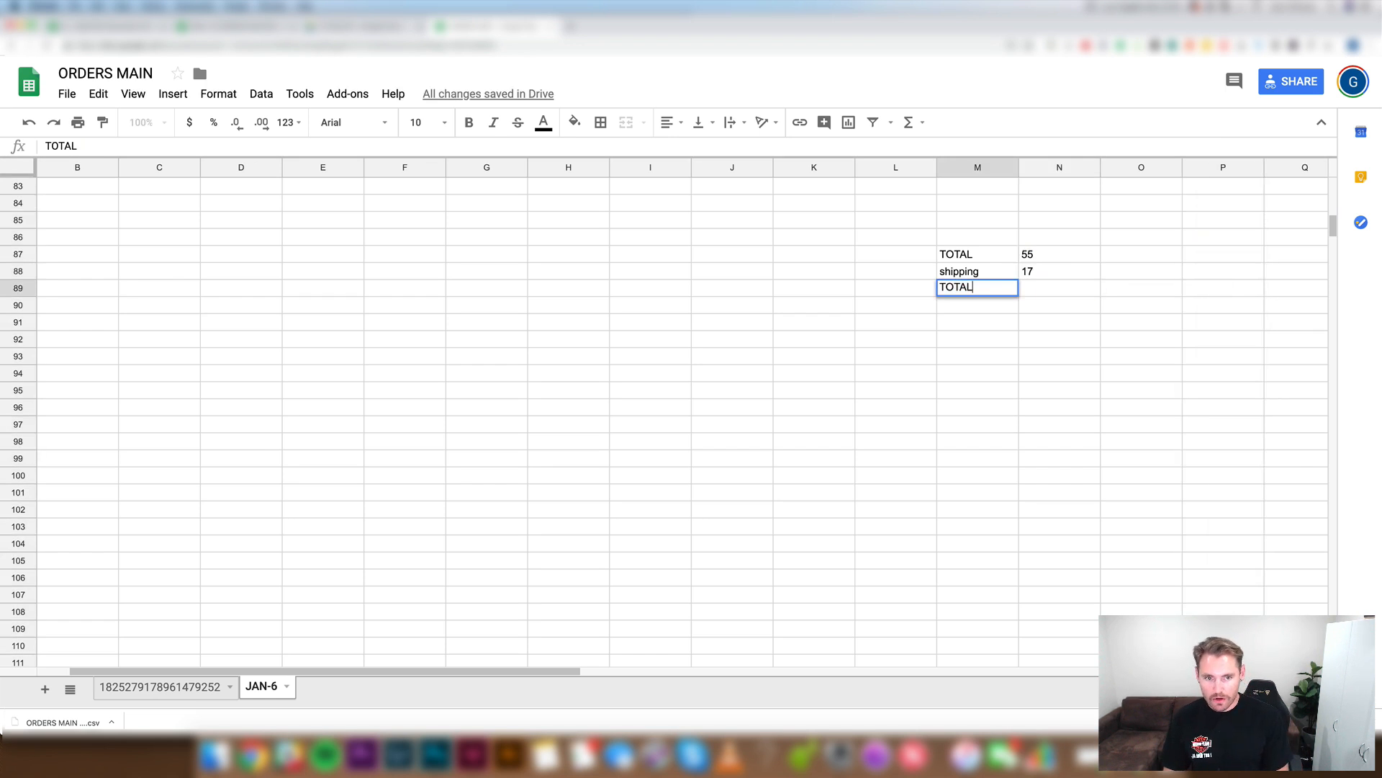
key("Return")
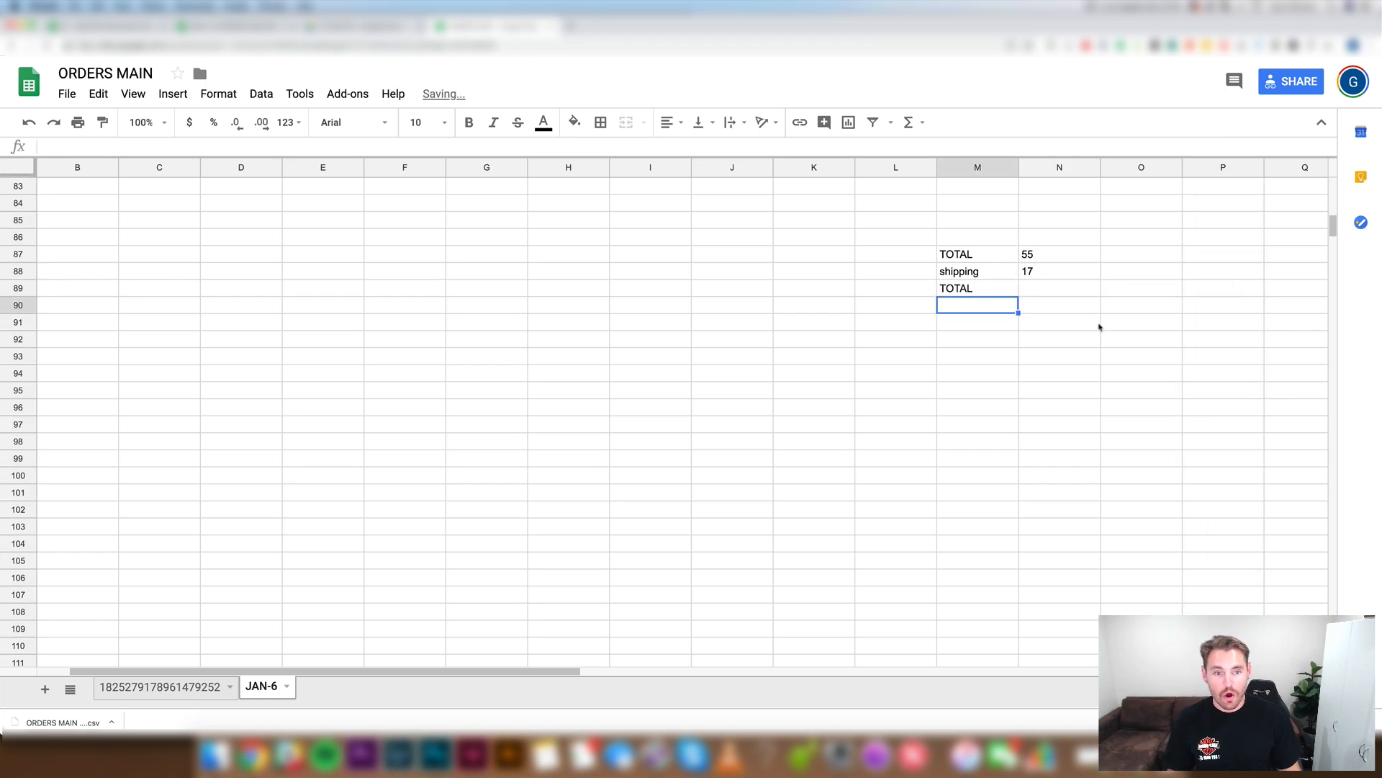
left_click(1062, 291)
type("=")
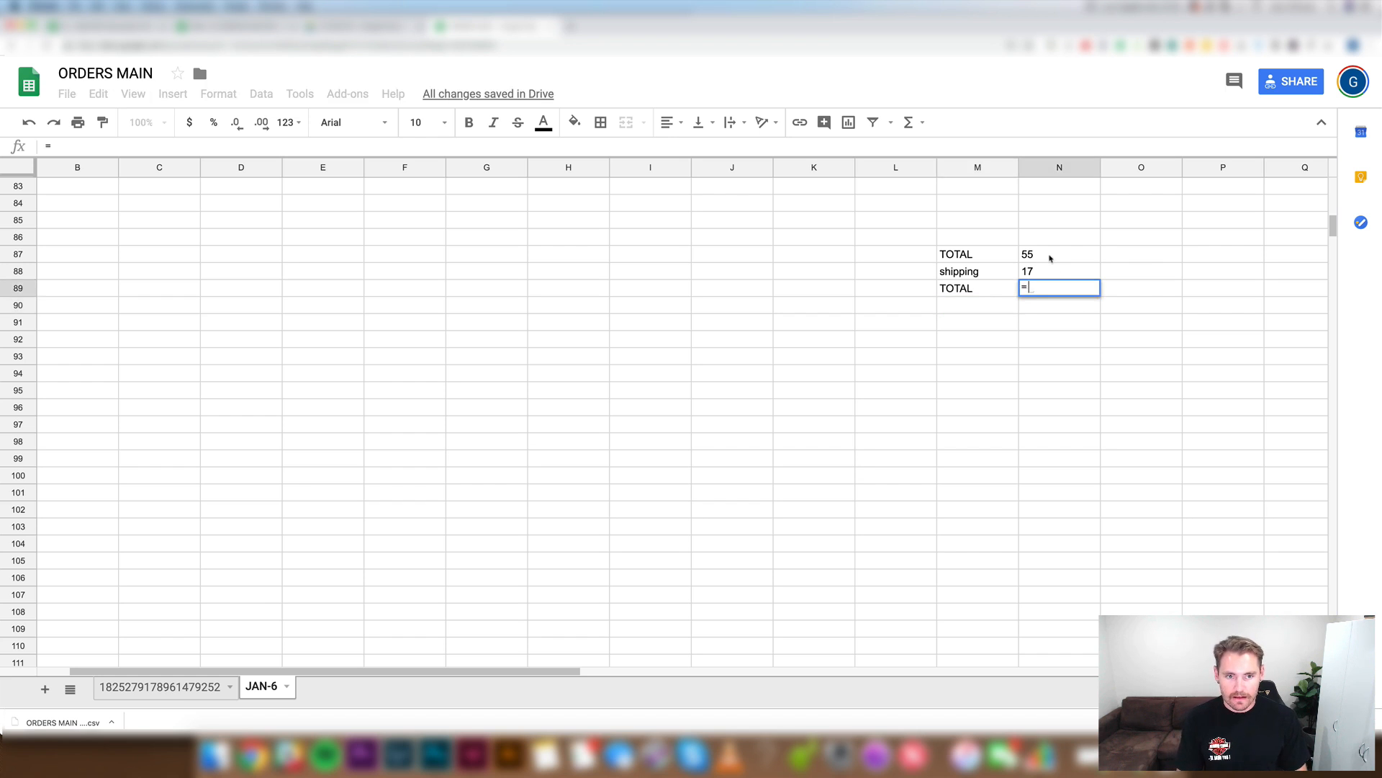
left_click(1050, 256)
type("+")
left_click(1048, 271)
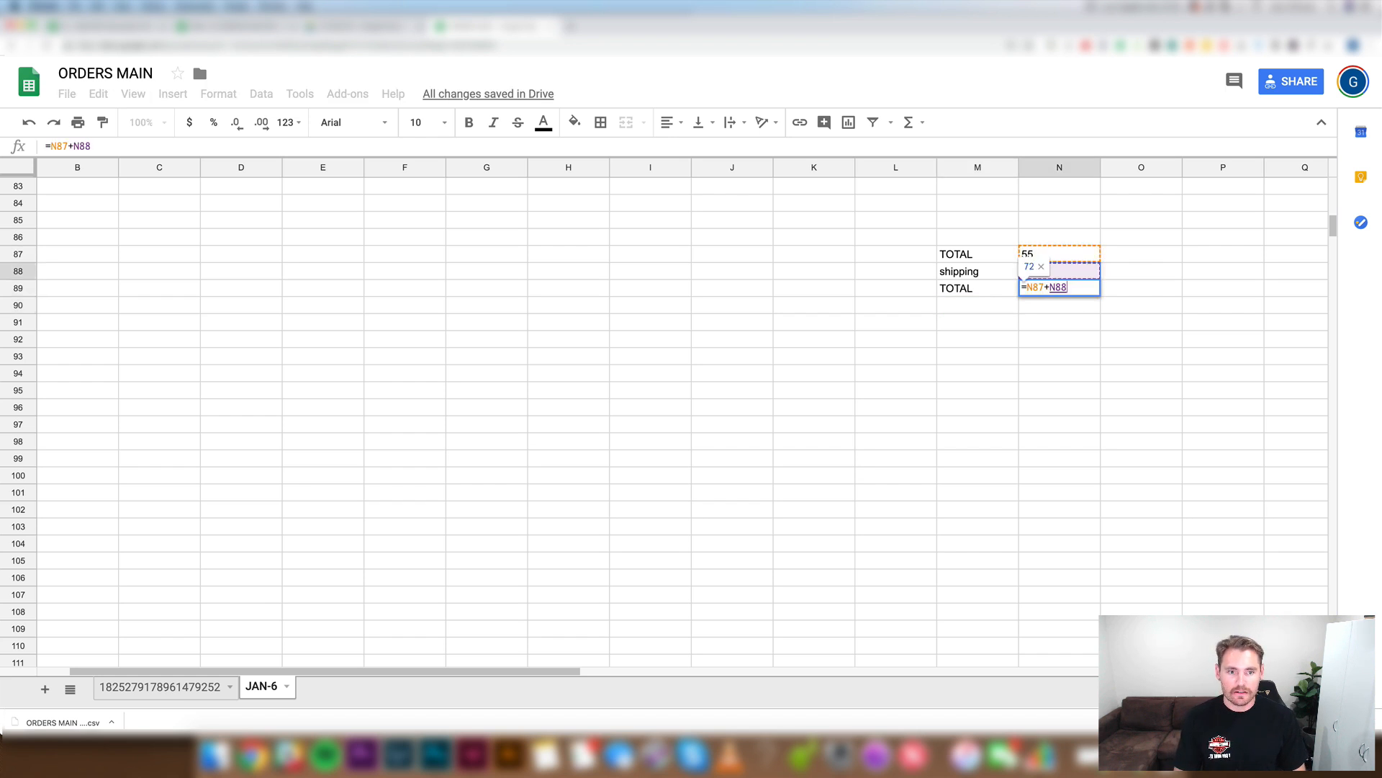
key("Return")
left_click(1051, 333)
left_click(1050, 292)
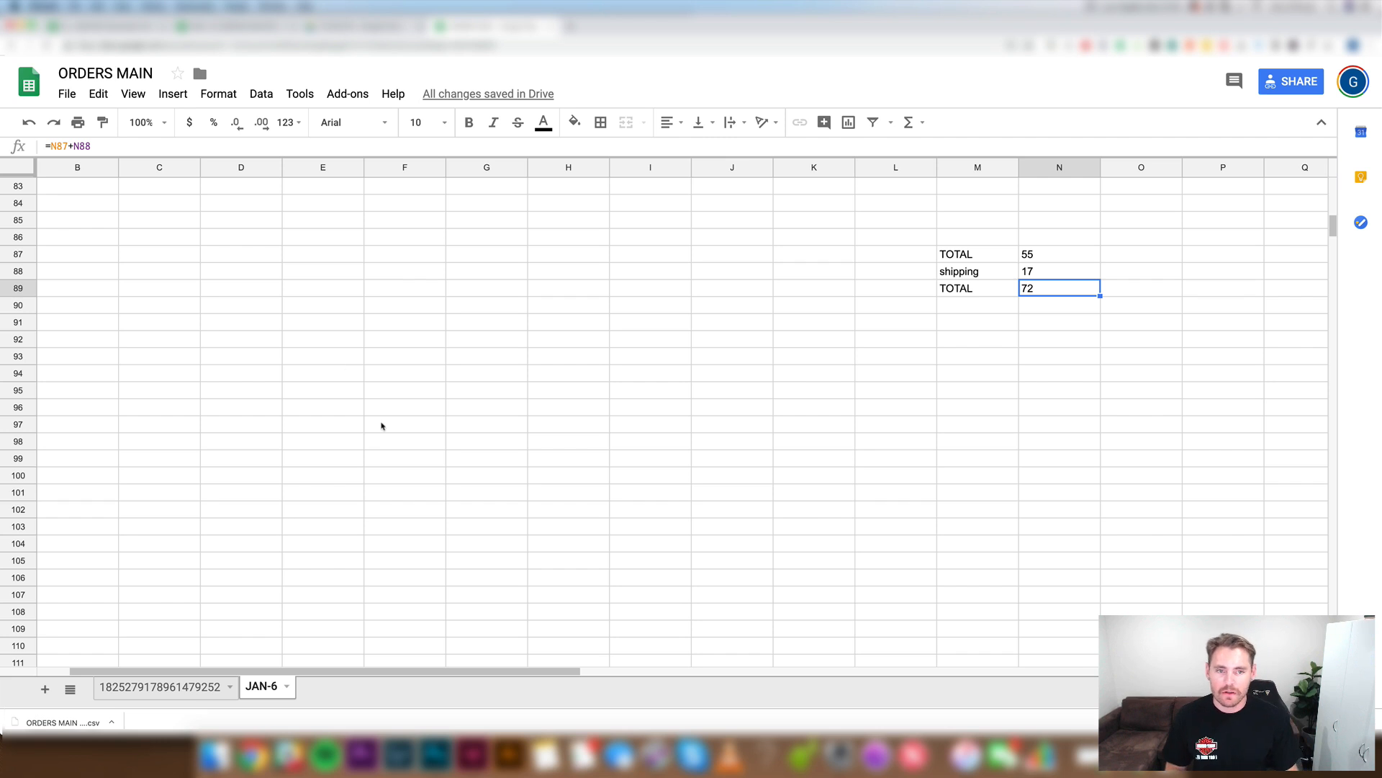
Step: Review the Tracking Number, Notes, Store Name and shipping_cost columns at the end of the order sheet
scroll(377, 426, "up", 20)
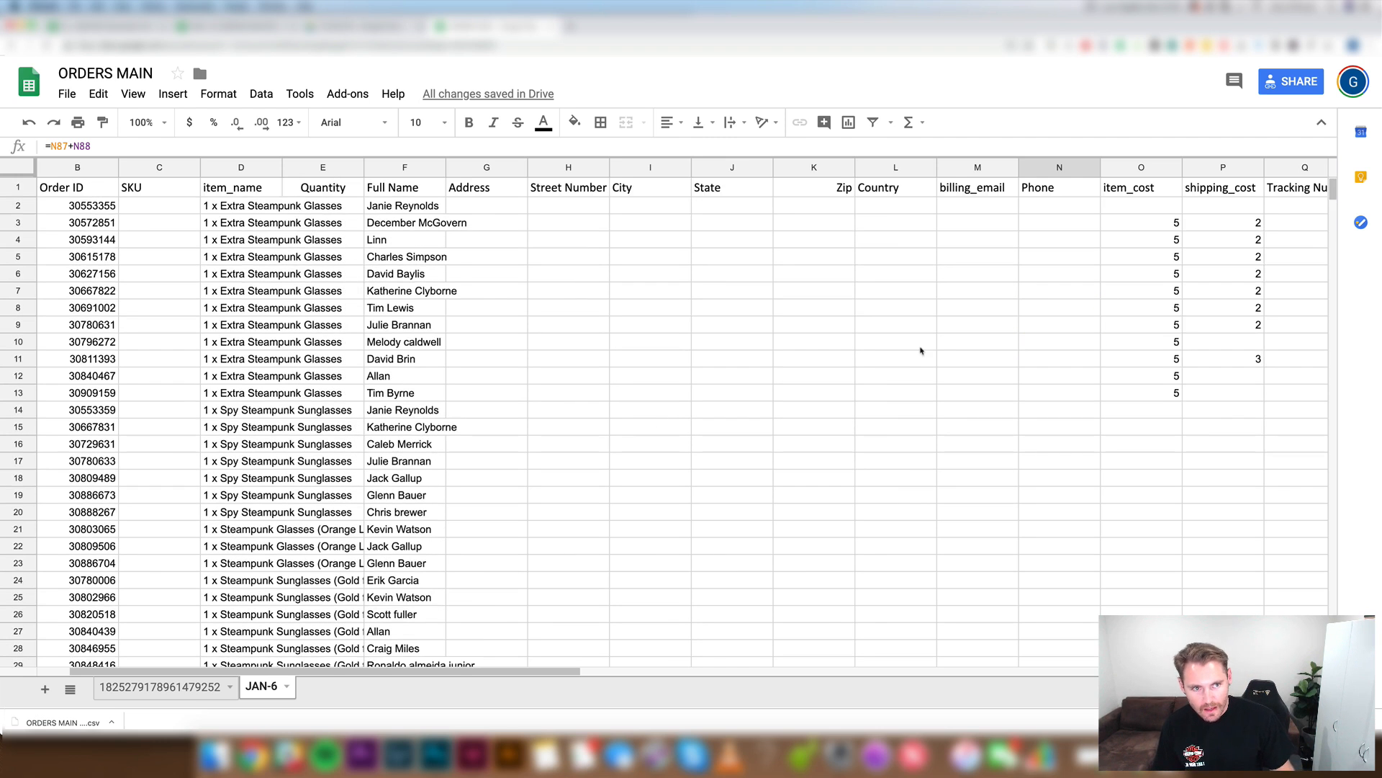
left_click(1304, 167)
left_click_drag(583, 672, 762, 664)
left_click(1059, 167)
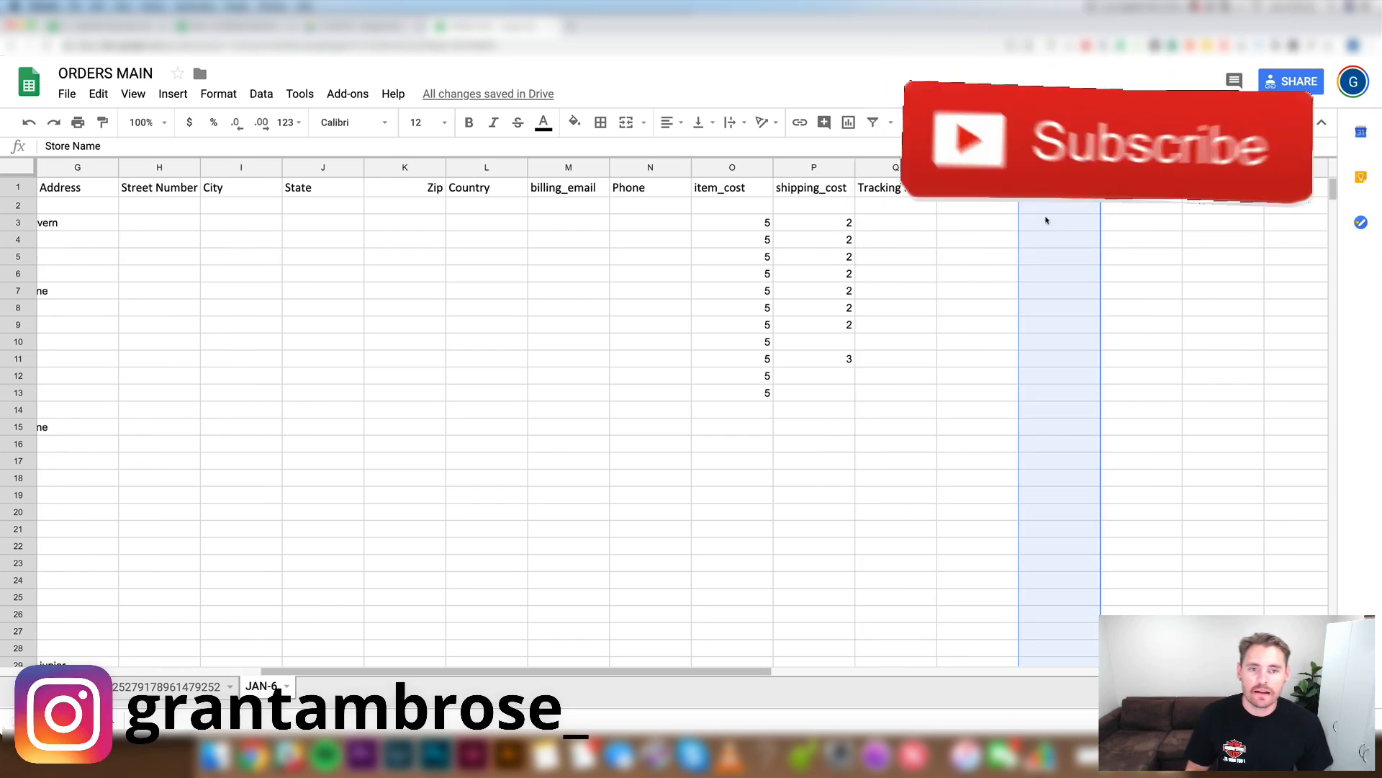
left_click(1050, 221)
left_click(996, 193)
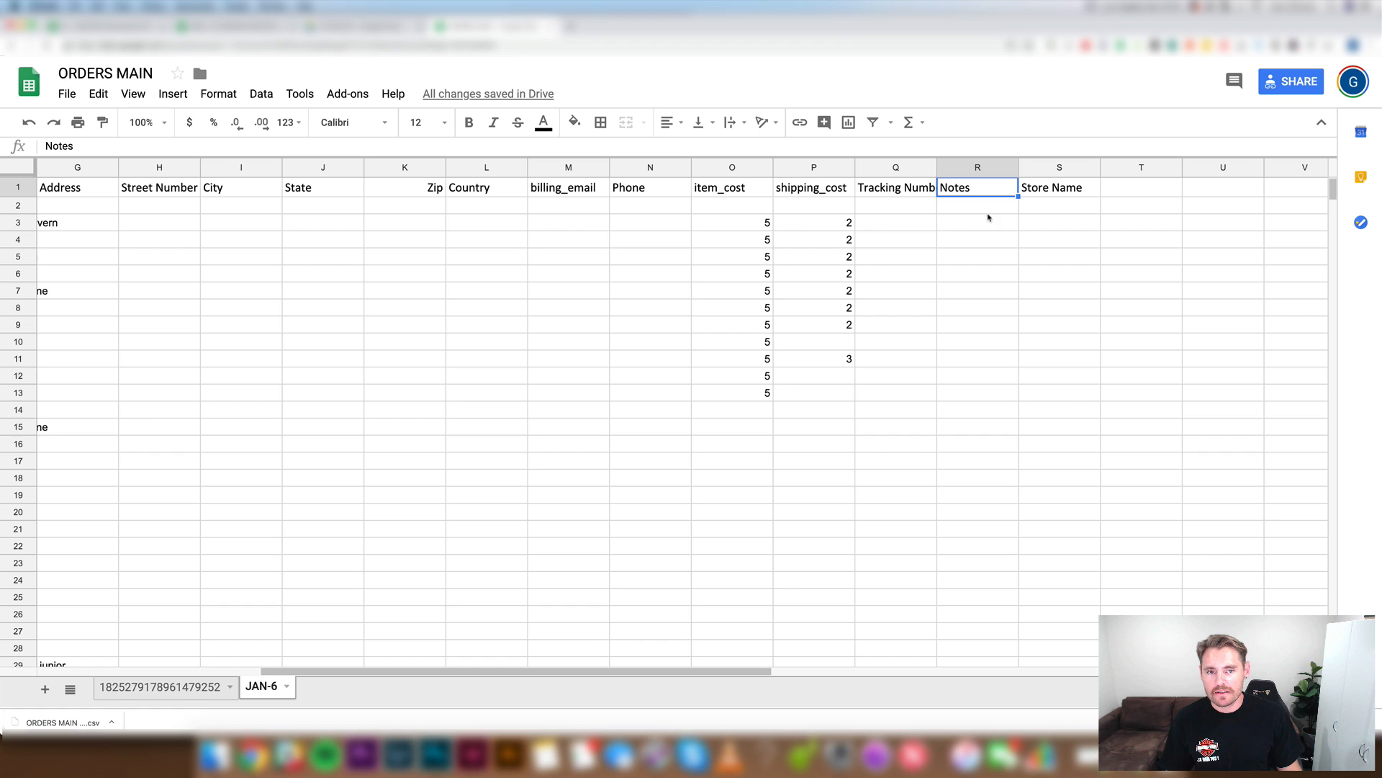
left_click(892, 167)
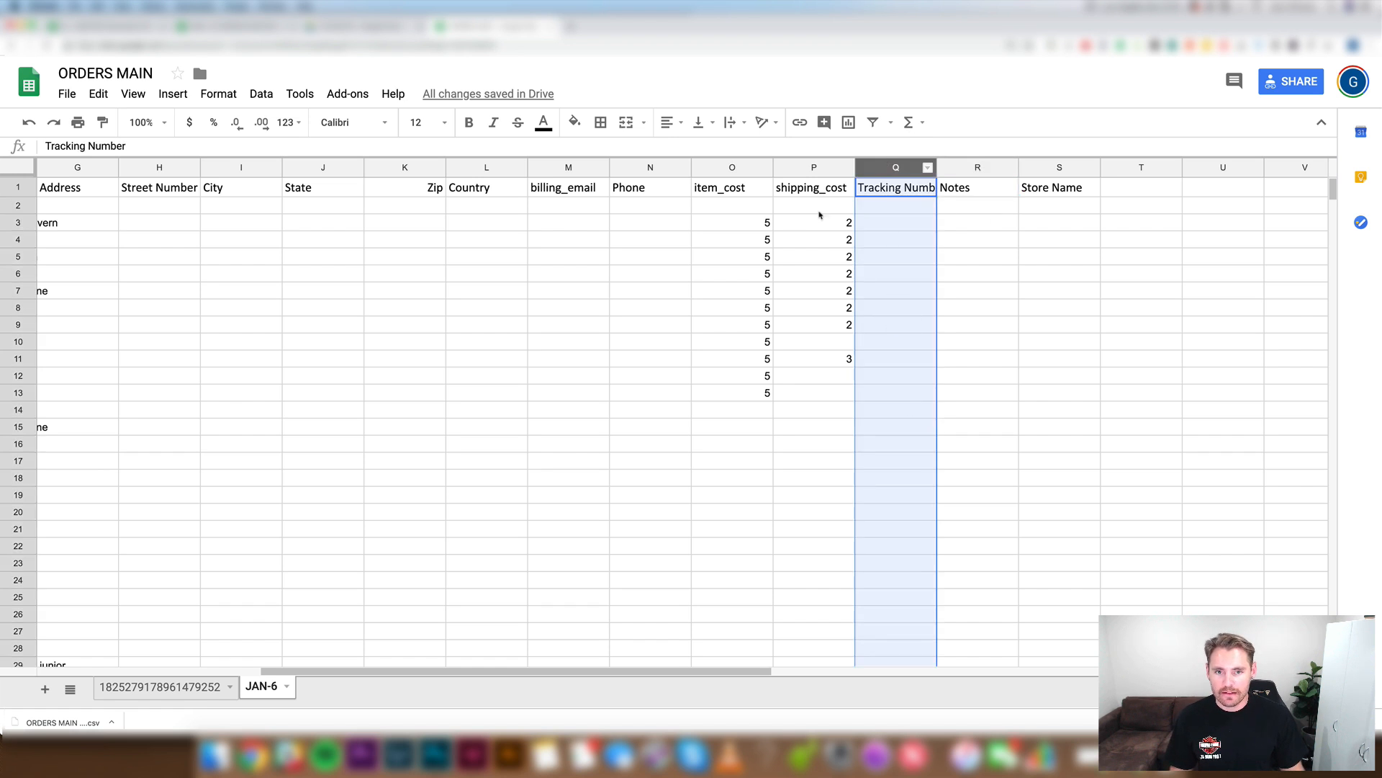
left_click(820, 171)
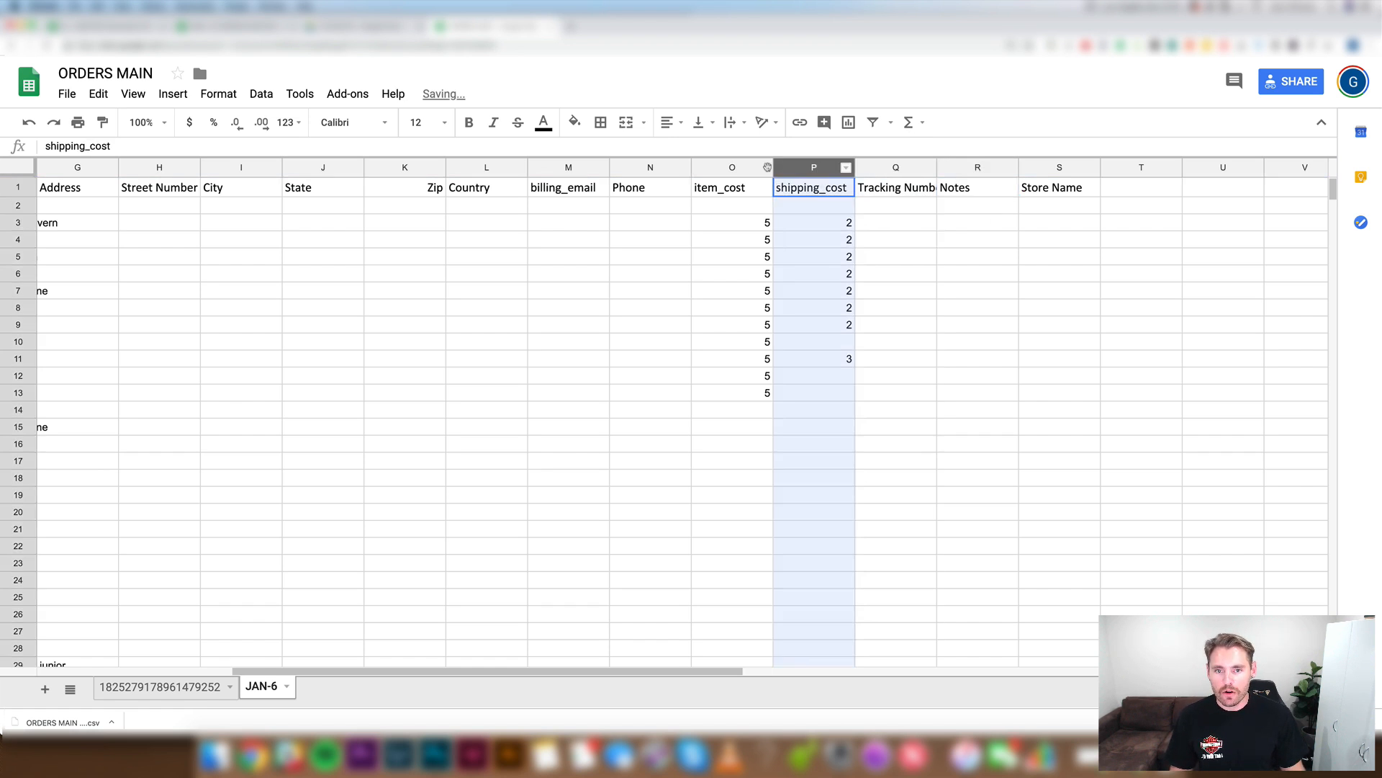
Step: Download the JAN-6 sheet as a comma-separated values (.csv) file
left_click_drag(767, 167, 3, 99)
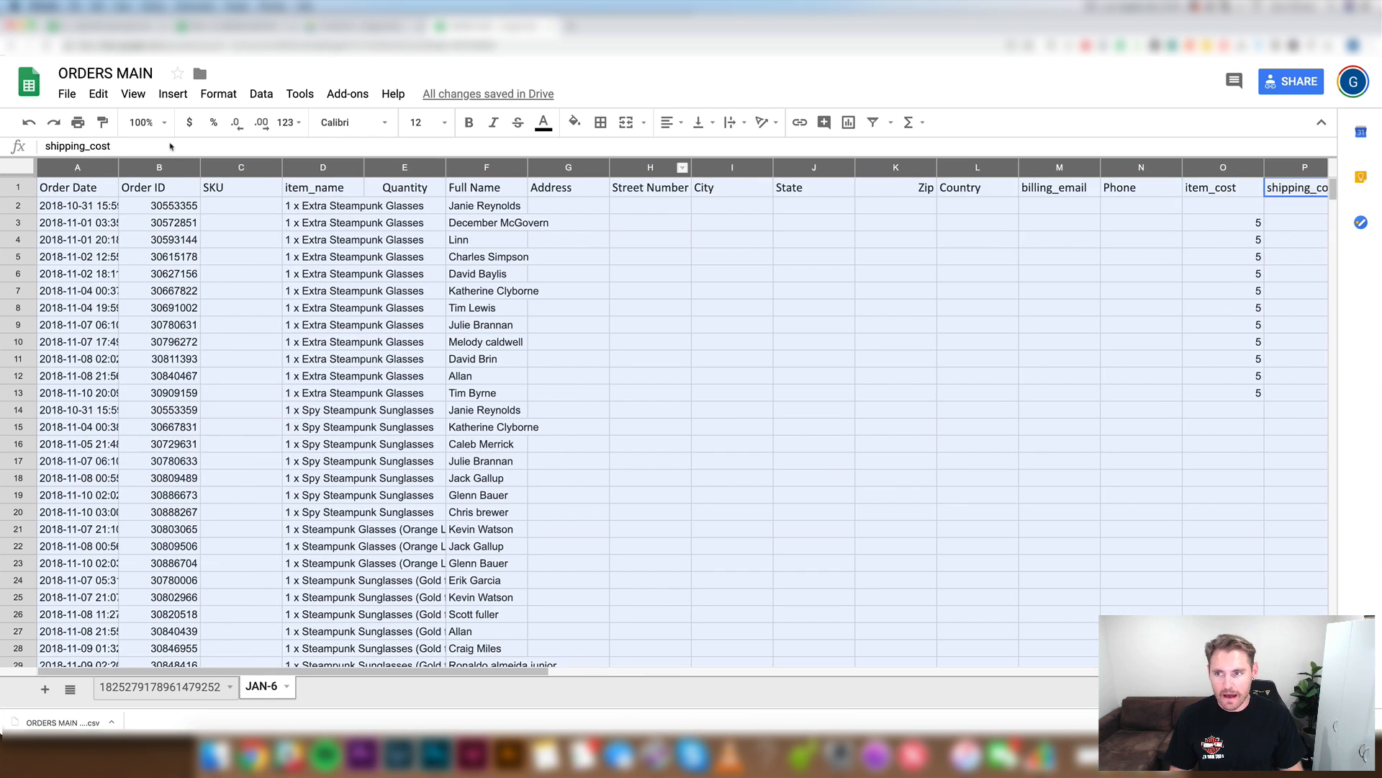
left_click(67, 93)
mouse_move(112, 254)
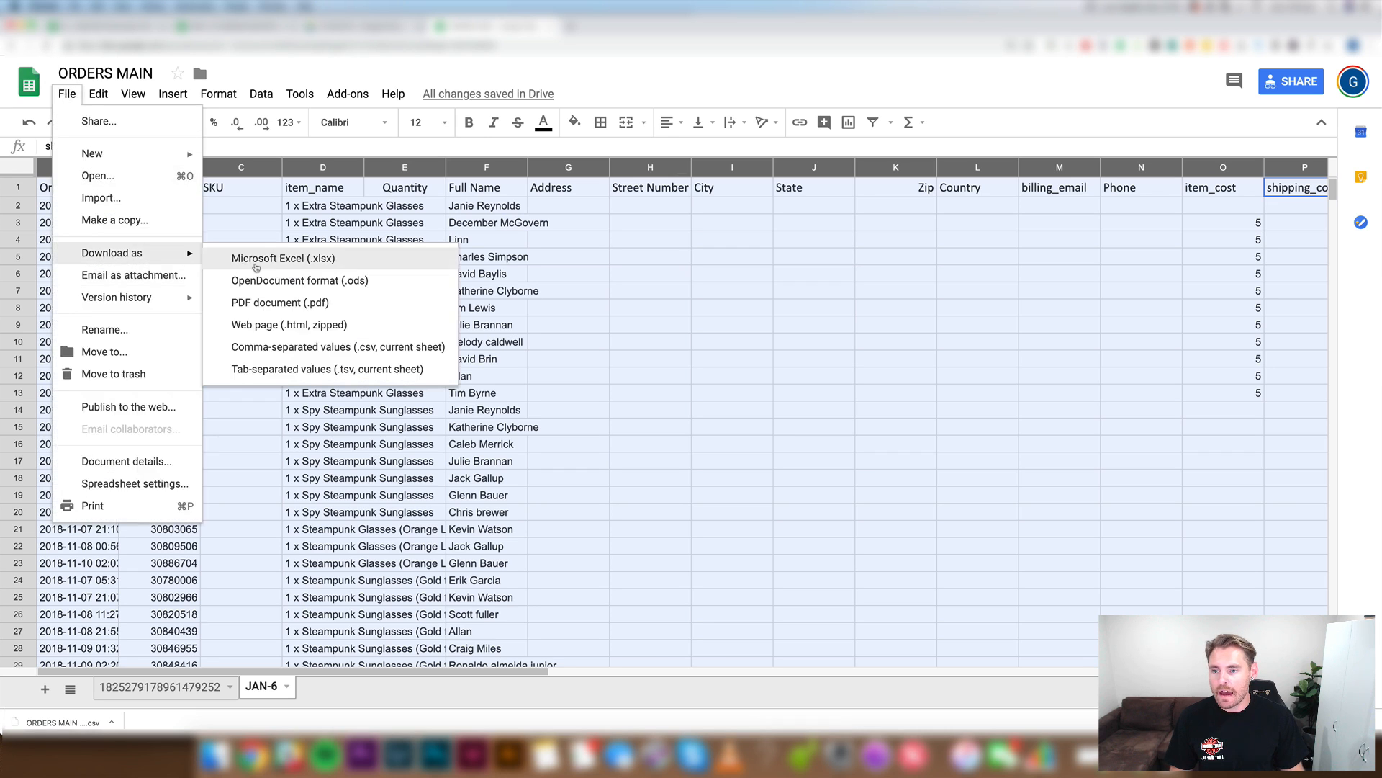
left_click(362, 348)
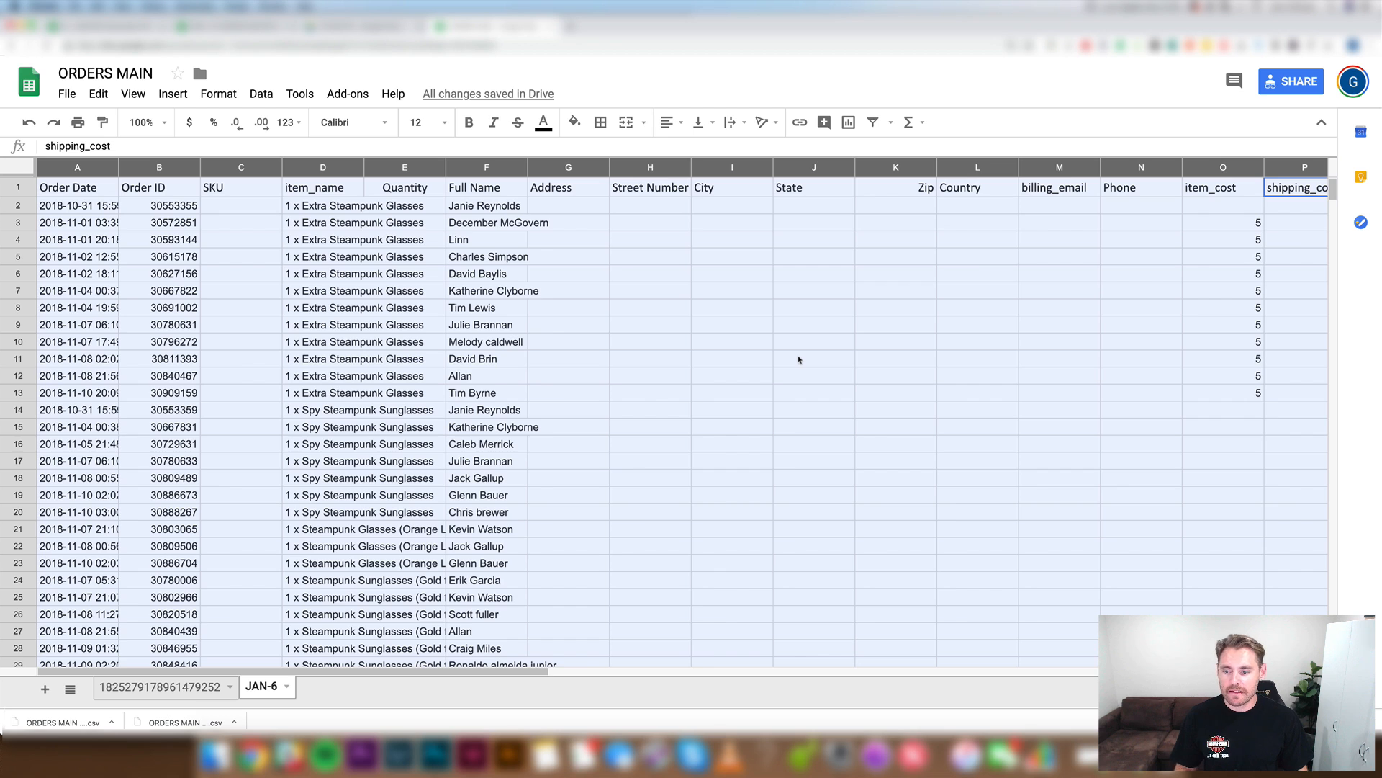
Step: Open the downloaded ORDERS MAIN CSV and check its order rows and the totals at the end
left_click(86, 722)
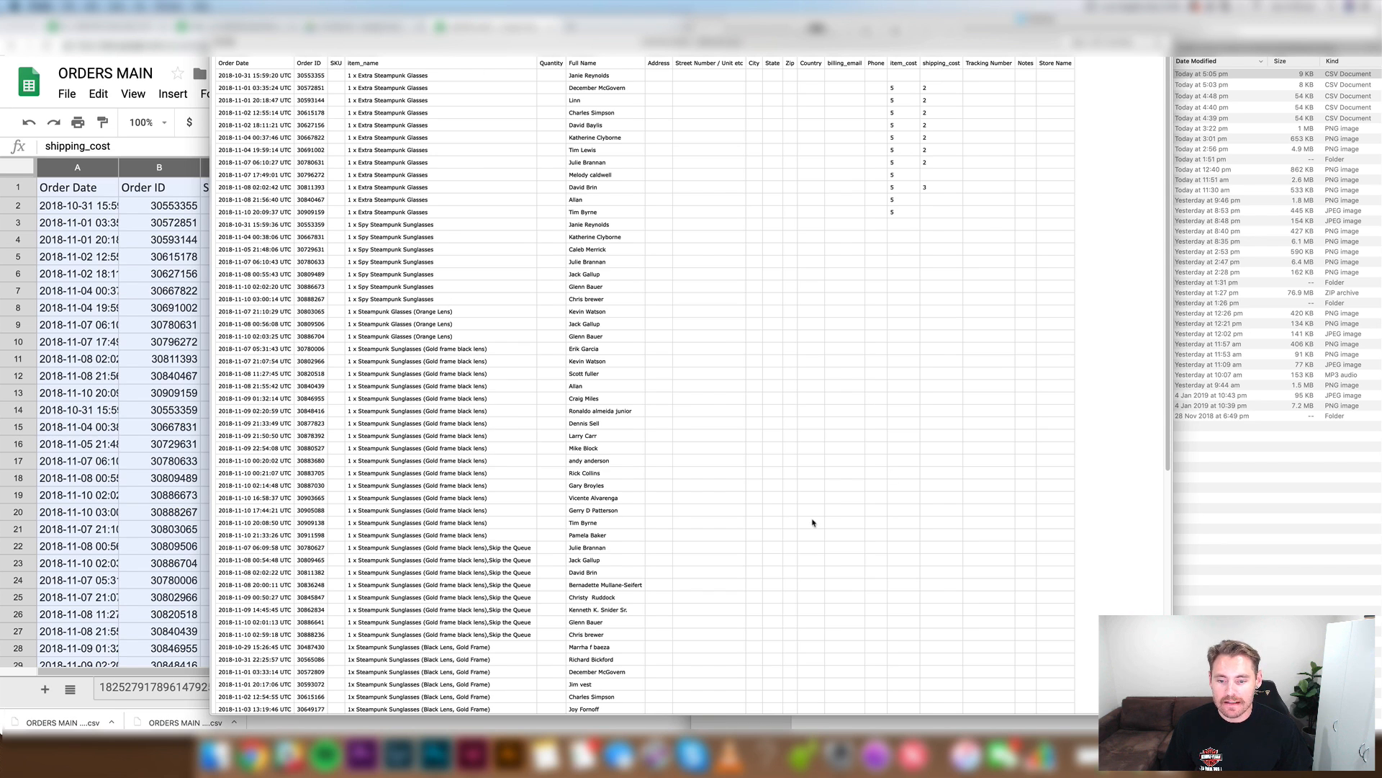
scroll(812, 522, "down", 10)
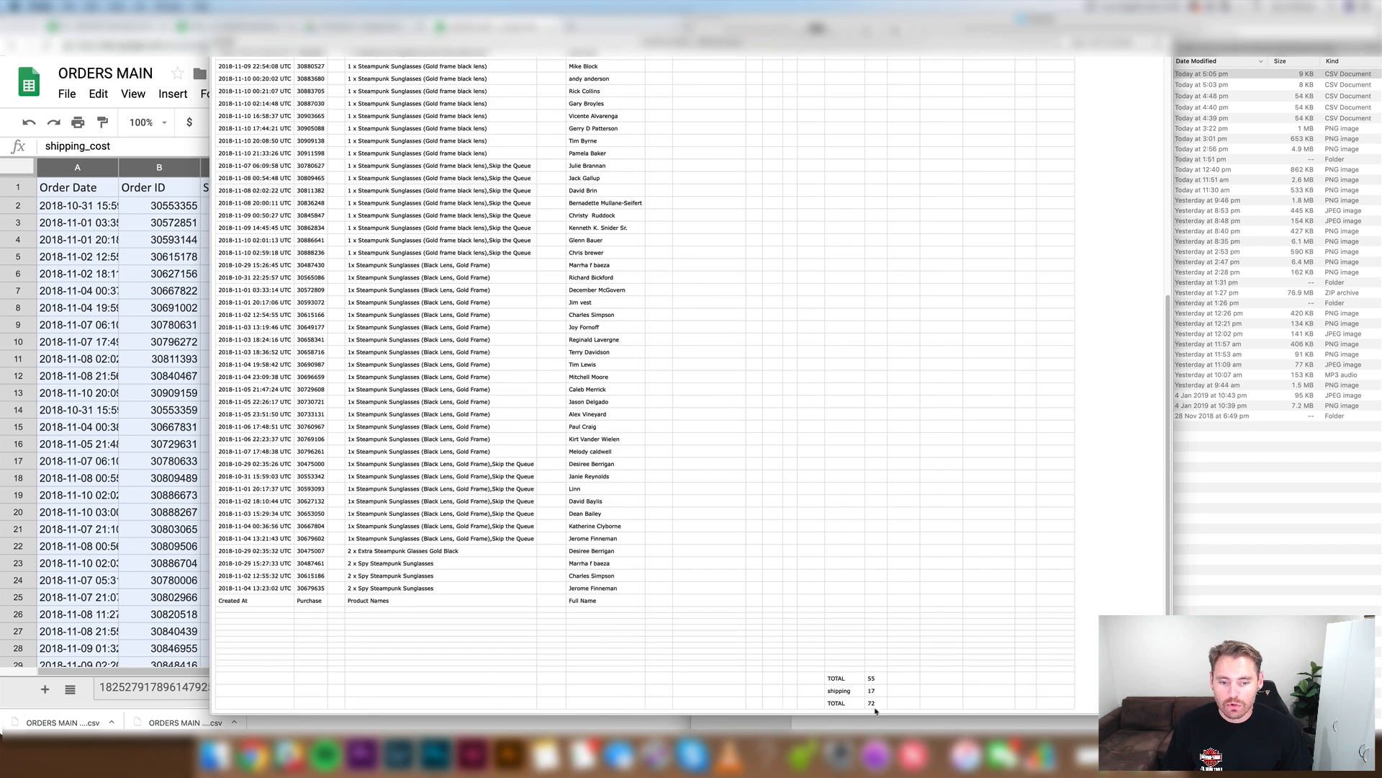
scroll(877, 709, "up", 10)
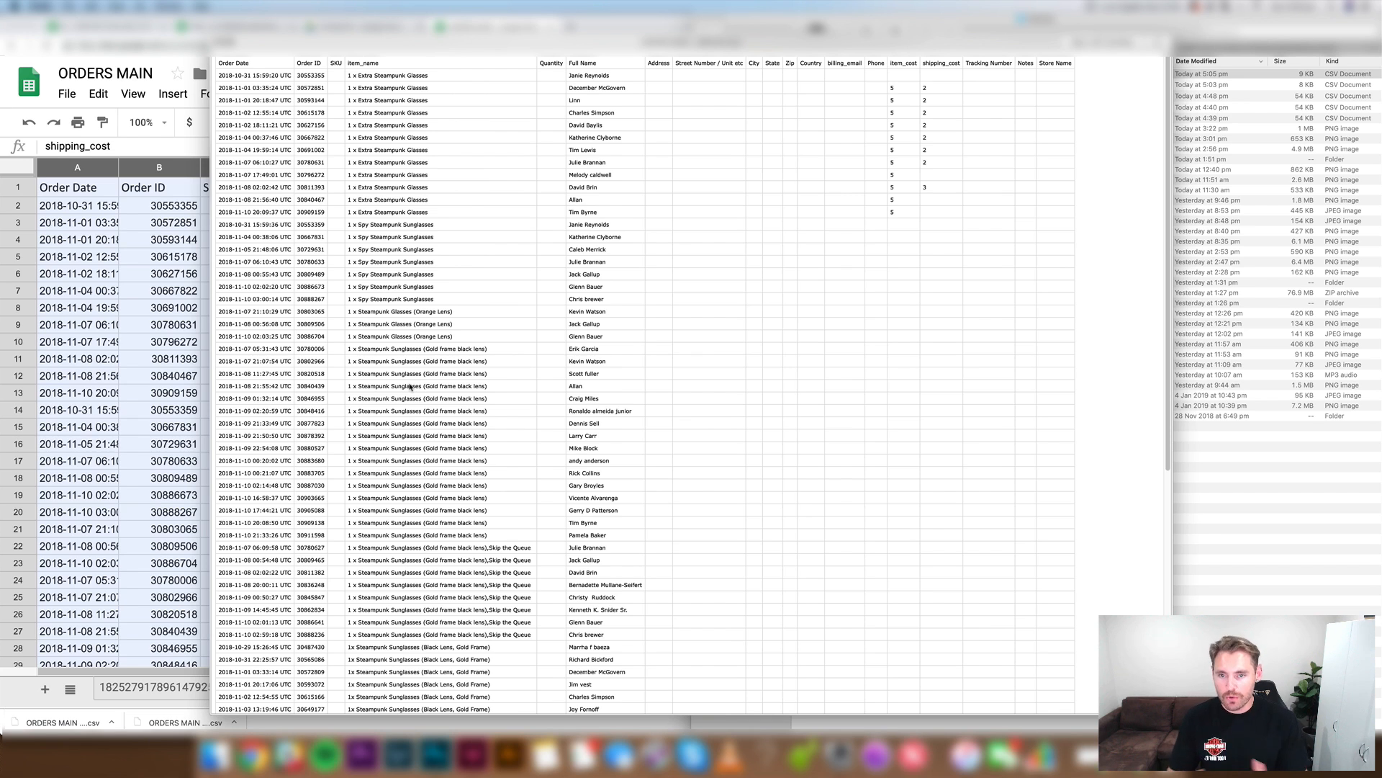
scroll(723, 553, "down", 10)
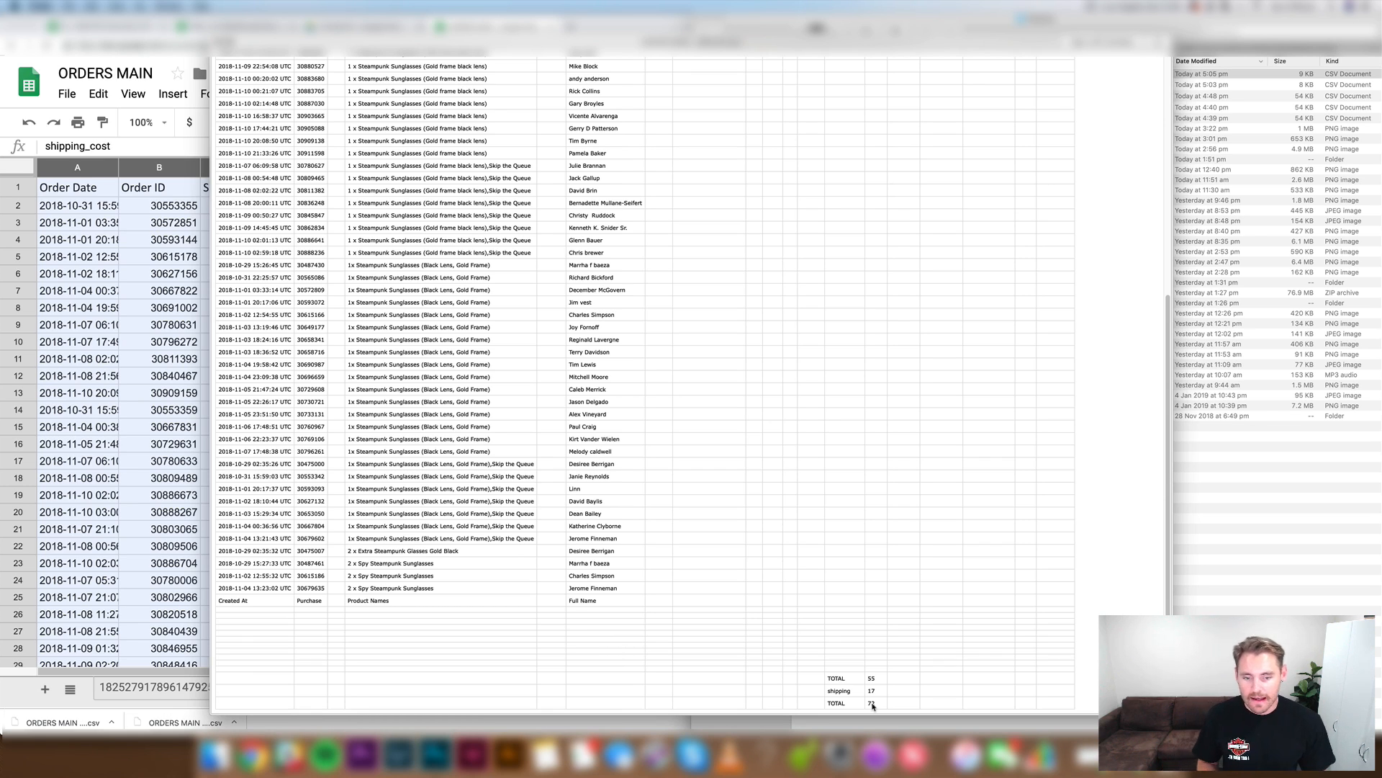
scroll(873, 692, "up", 10)
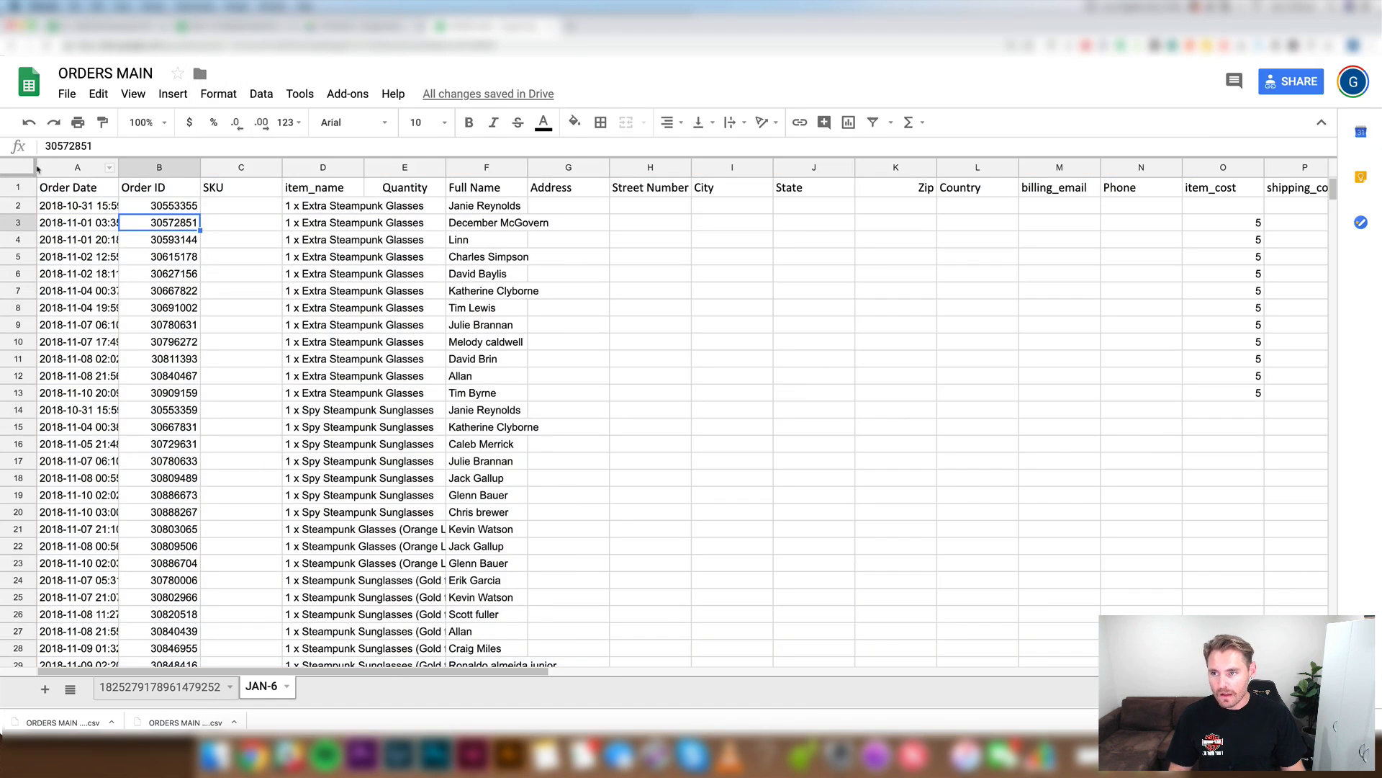
Step: Select all cells of the JAN-6 sheet
left_click(12, 173)
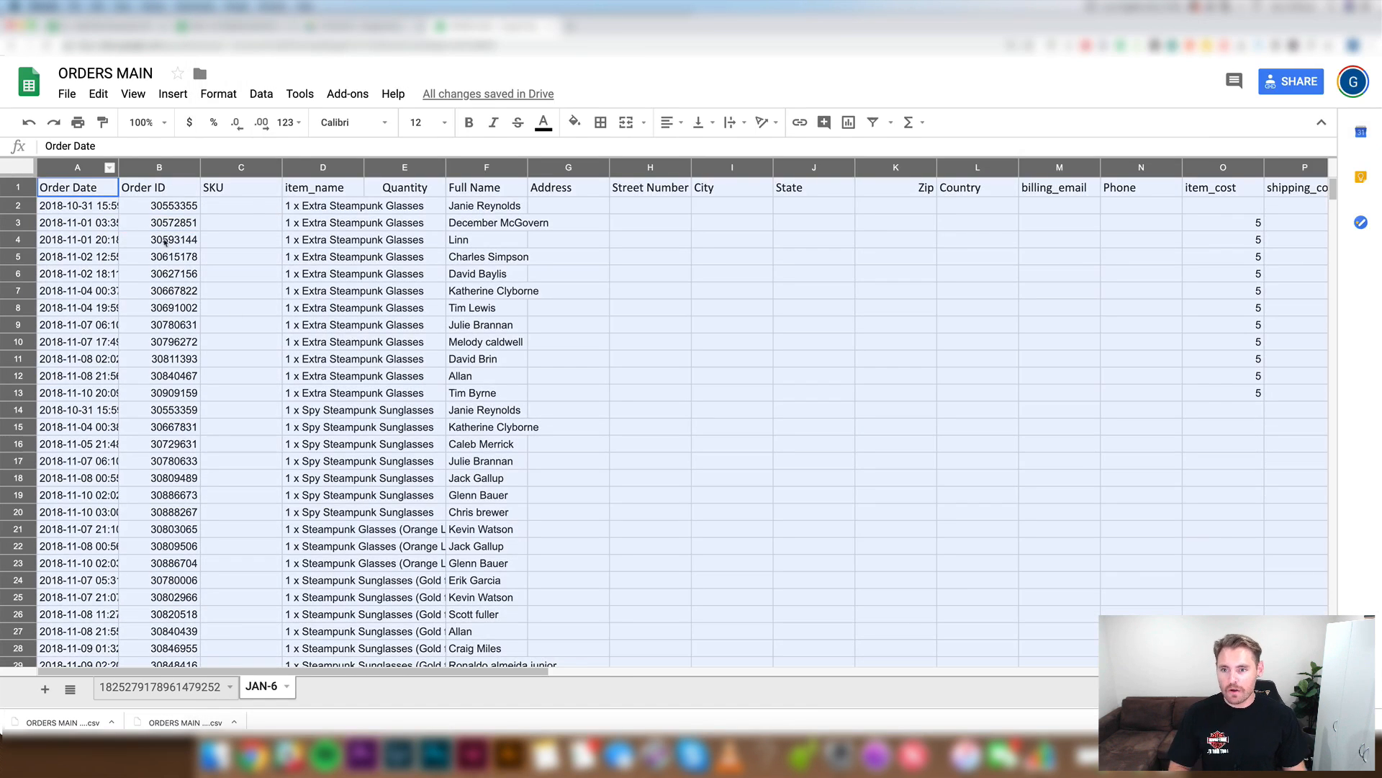